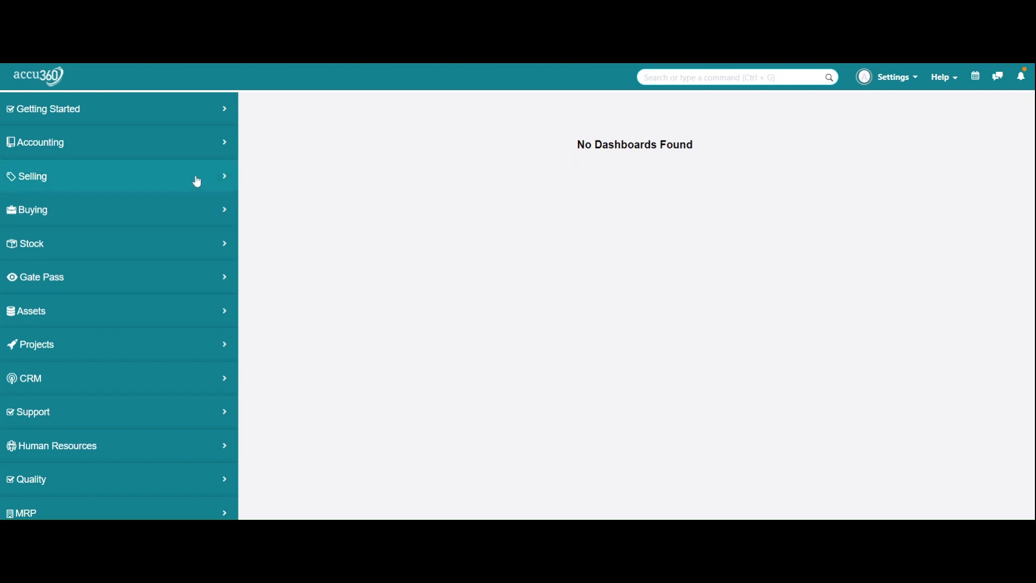
Open the Purchase Invoice list from the Accounts Payable section of Accounting
{"action": "left_click", "coordinate": [178, 154]}
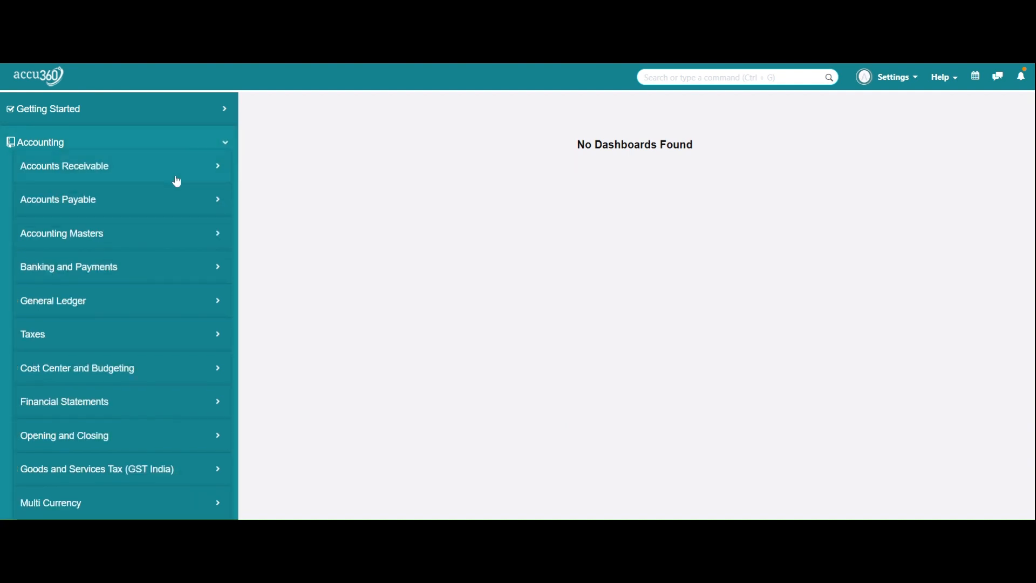
{"action": "left_click", "coordinate": [171, 210]}
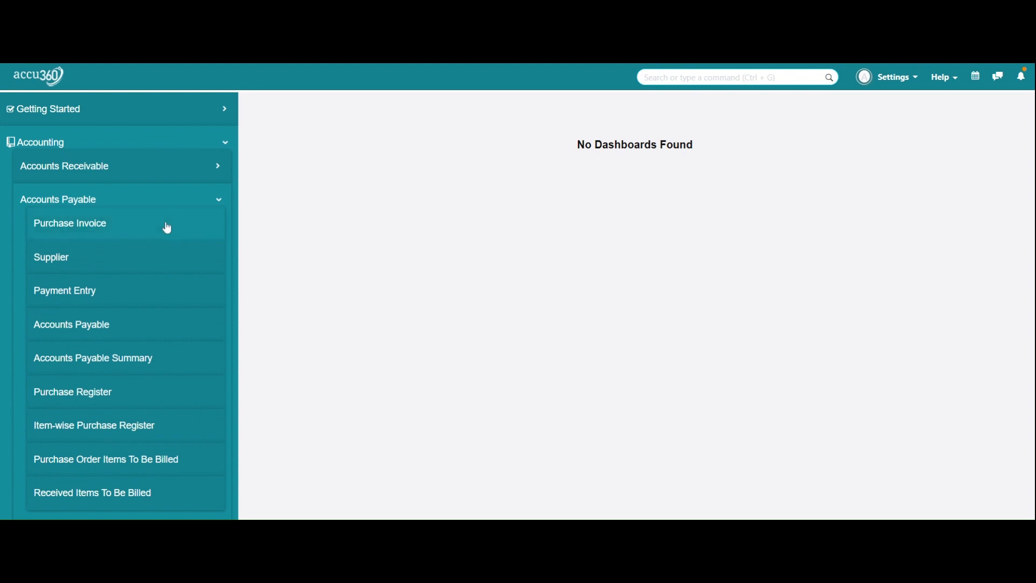
{"action": "left_click", "coordinate": [167, 227]}
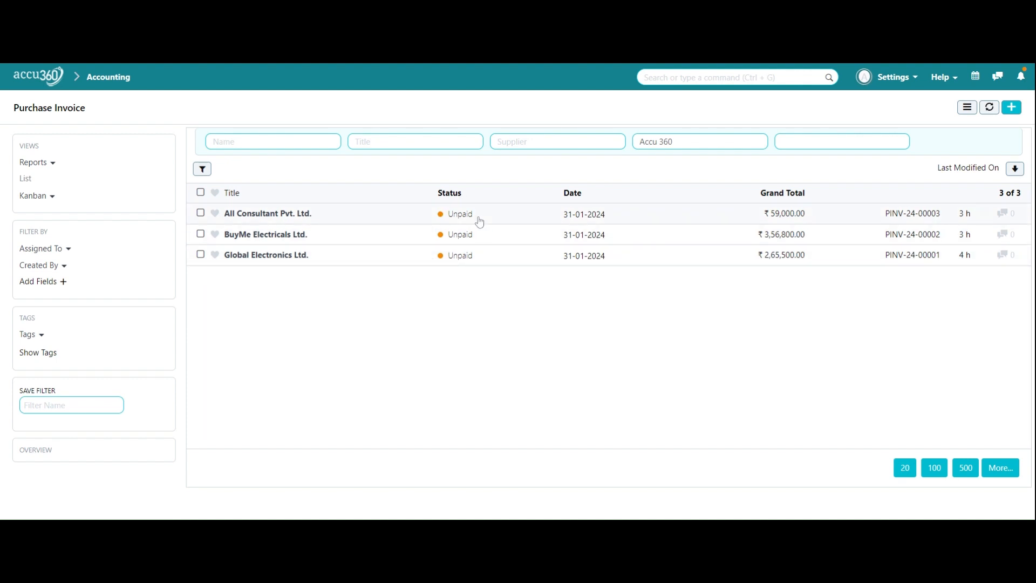
Return to the home page and open the Sales Invoice list under Accounts Receivable
{"action": "left_click", "coordinate": [59, 90]}
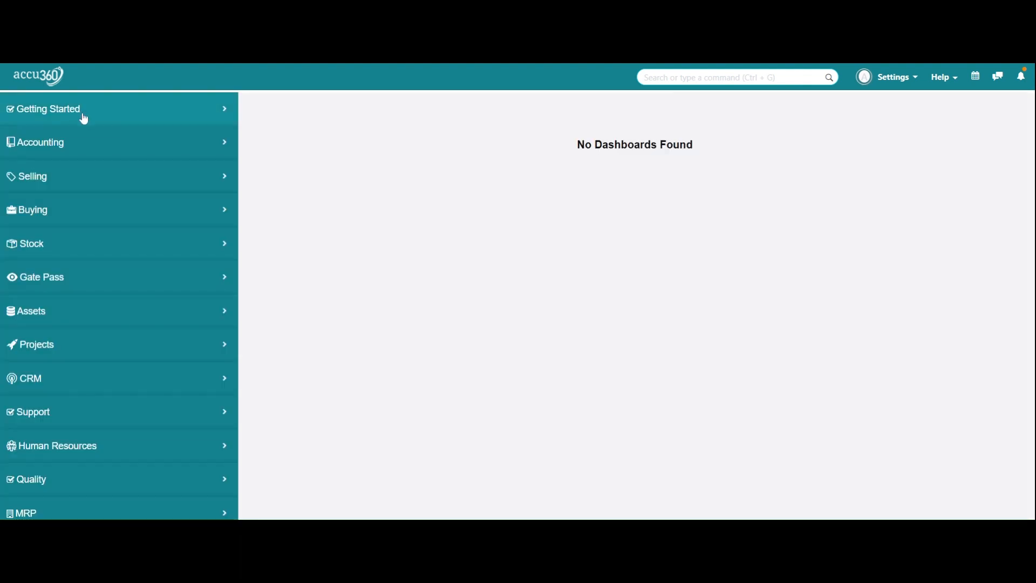
{"action": "left_click", "coordinate": [111, 148]}
{"action": "left_click", "coordinate": [117, 178]}
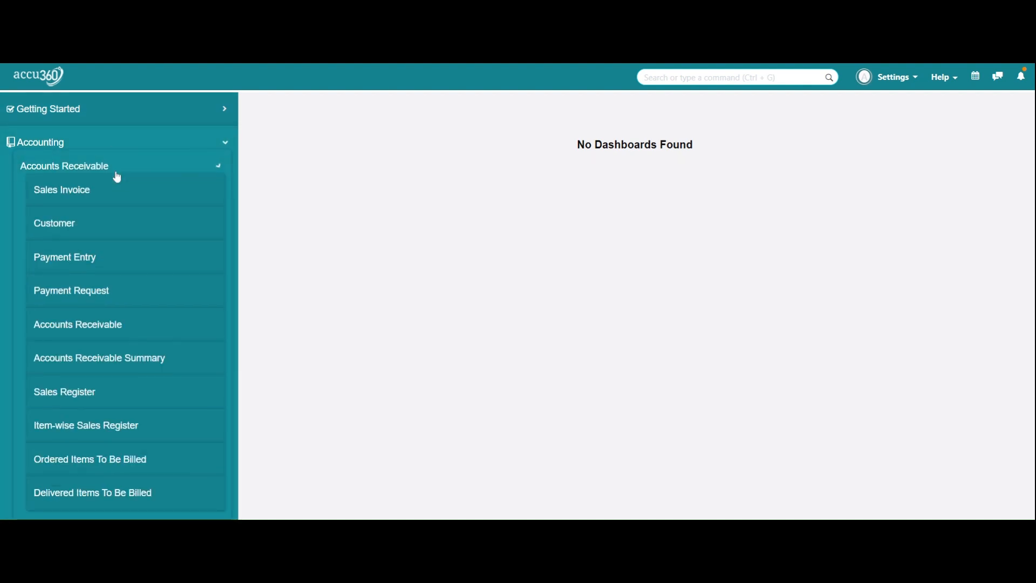
{"action": "left_click", "coordinate": [115, 198]}
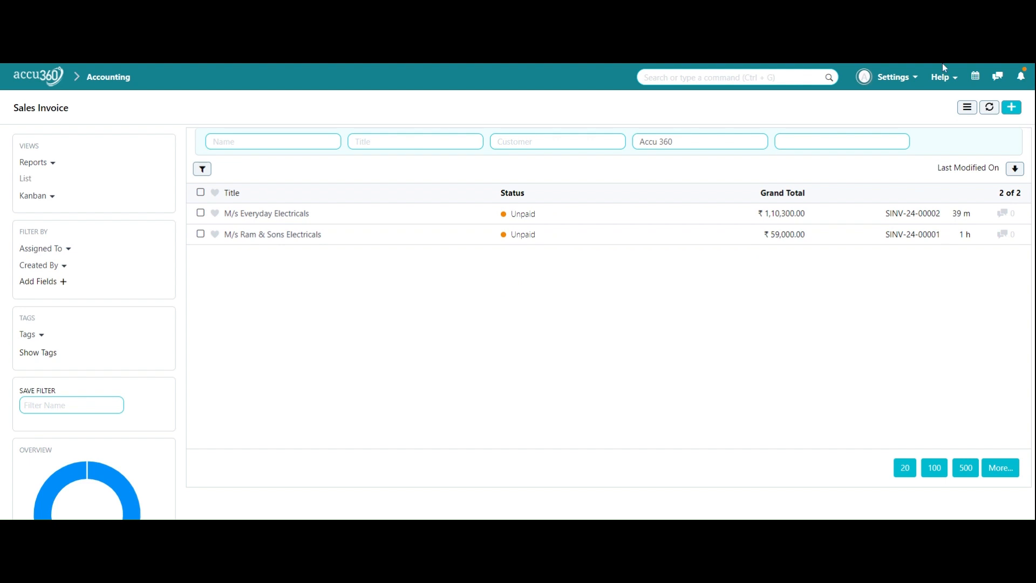
Go back to the home page and open the Payment Entry list under Accounts Receivable in Accounting
{"action": "left_click", "coordinate": [38, 85]}
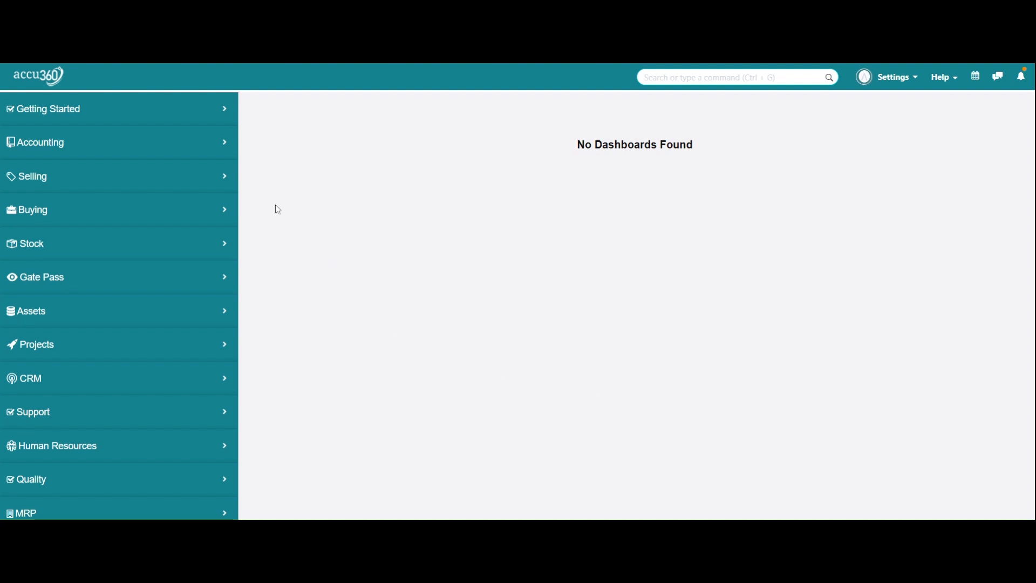
{"action": "left_click", "coordinate": [209, 153]}
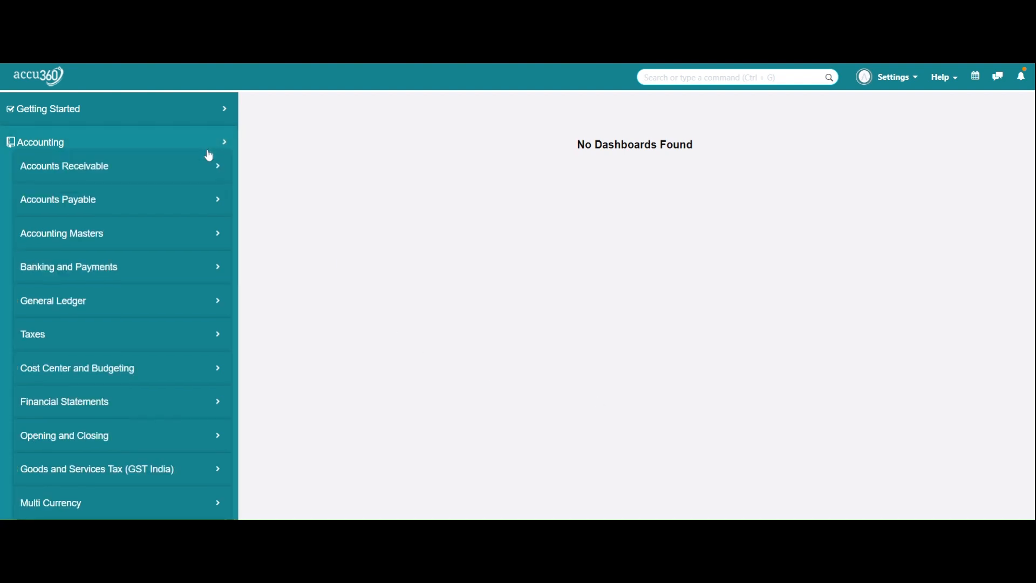
{"action": "left_click", "coordinate": [198, 204]}
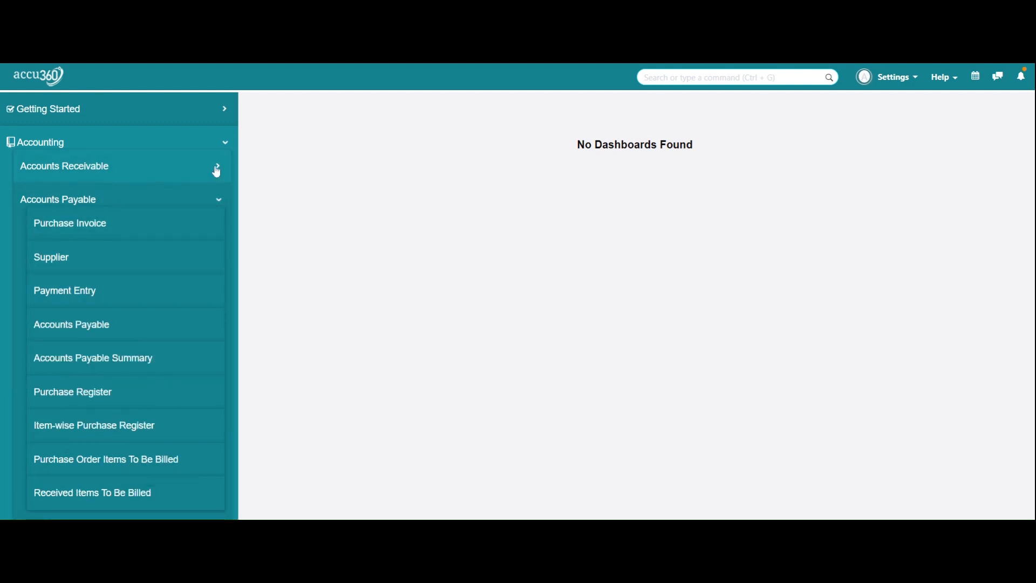
{"action": "left_click", "coordinate": [199, 168]}
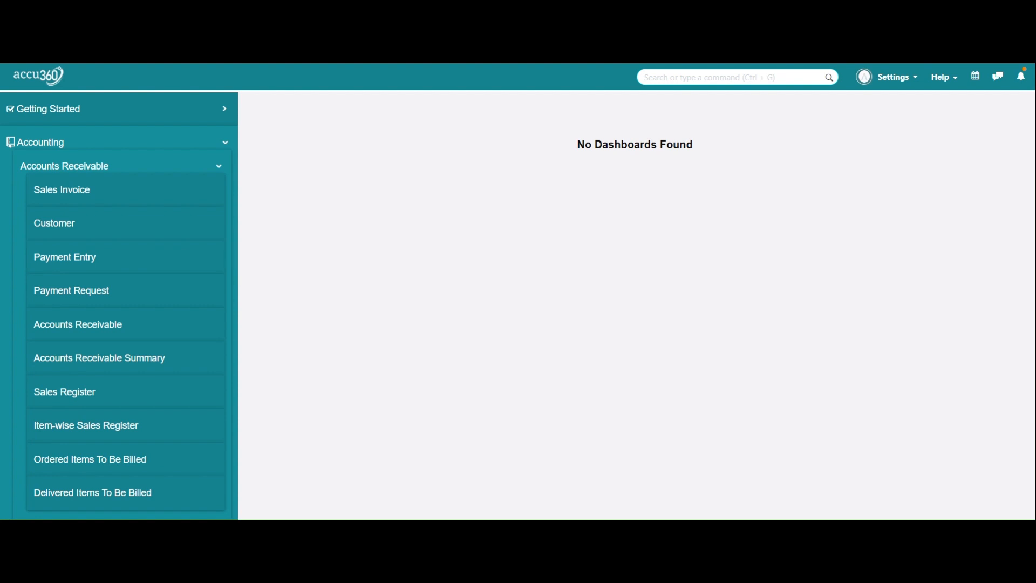
{"action": "left_click", "coordinate": [173, 259]}
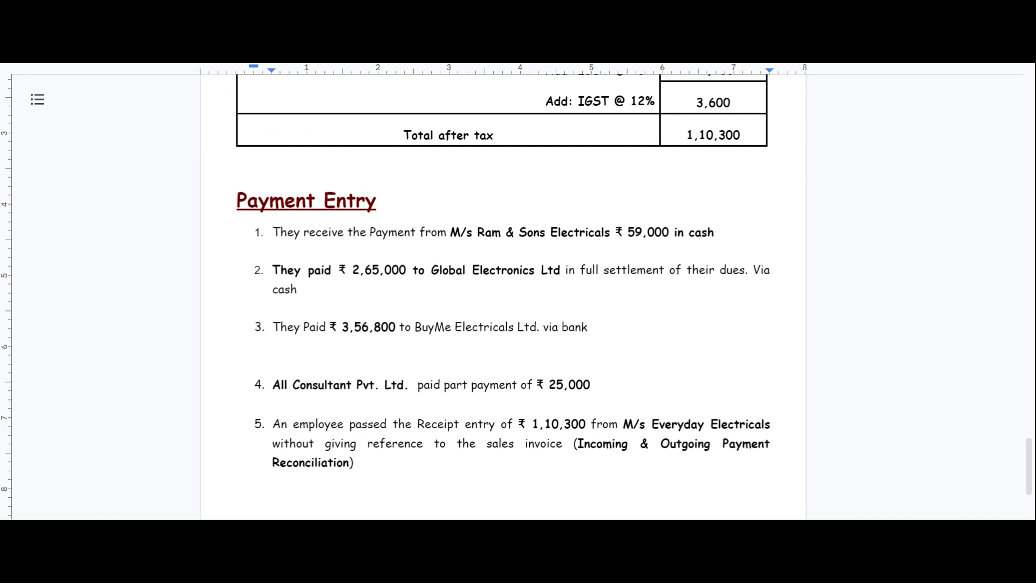
In the exercise document, highlight the amount and the customer in the first Payment Entry item
{"action": "left_click_drag", "start_coordinate": [615, 232], "coordinate": [708, 232]}
{"action": "left_click", "coordinate": [513, 270]}
{"action": "left_click_drag", "start_coordinate": [486, 233], "coordinate": [601, 232]}
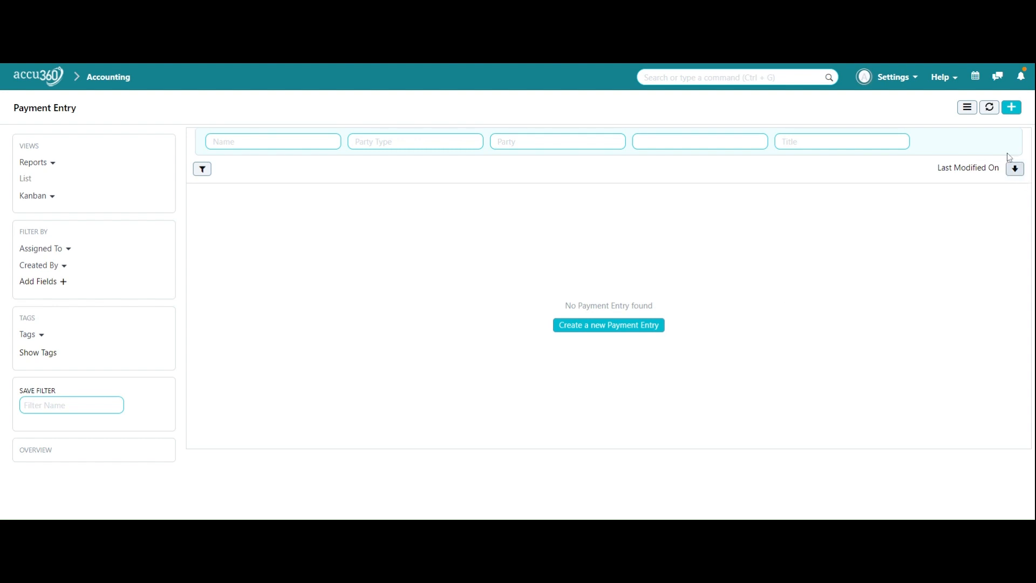
Create a new payment entry in accu360 with party type Customer and party M/s Ram & Sons Electricals
{"action": "left_click", "coordinate": [1012, 107]}
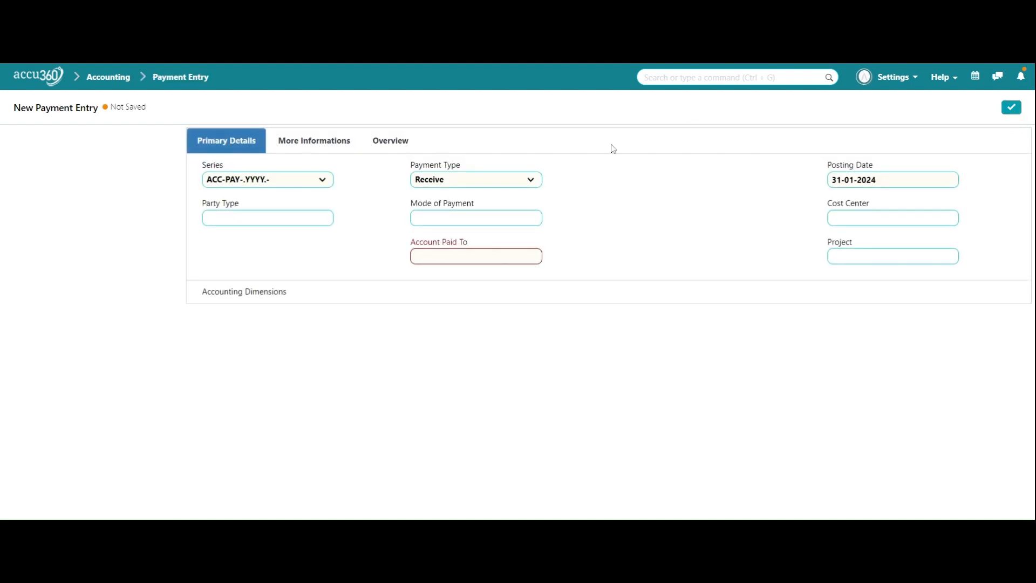
{"action": "left_click", "coordinate": [243, 220]}
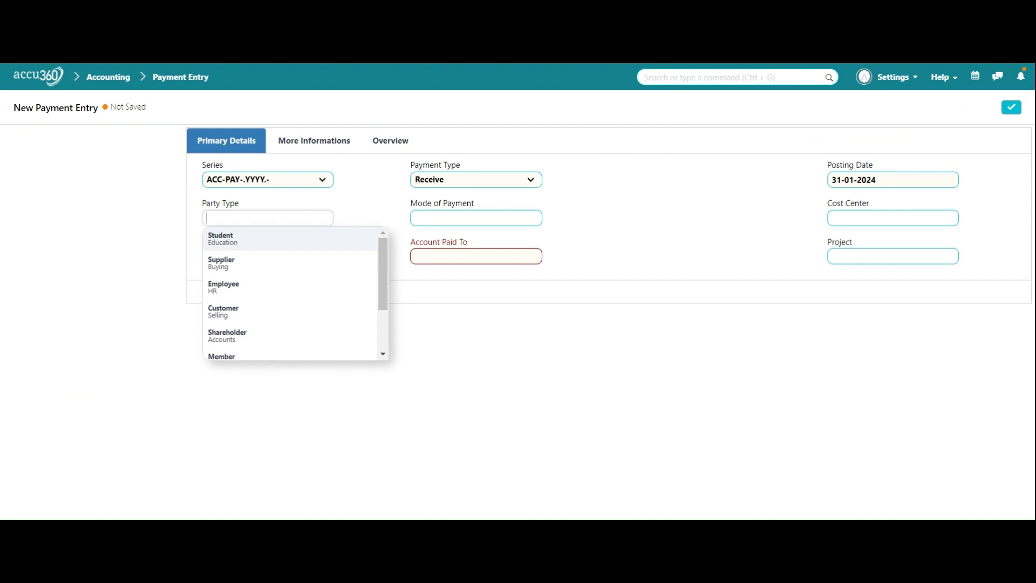
{"action": "type", "text": "cu"}
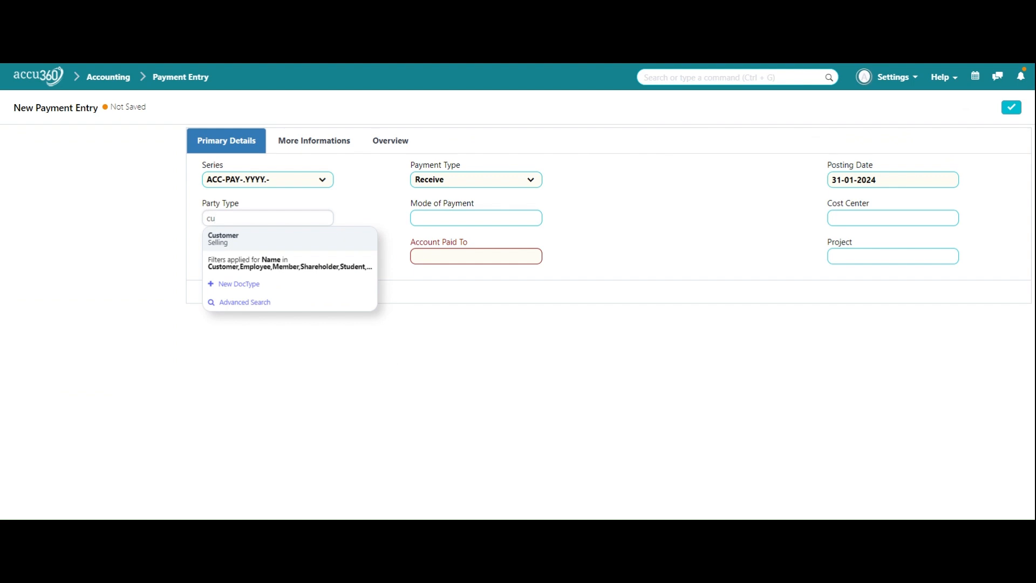
{"action": "left_click", "coordinate": [264, 243]}
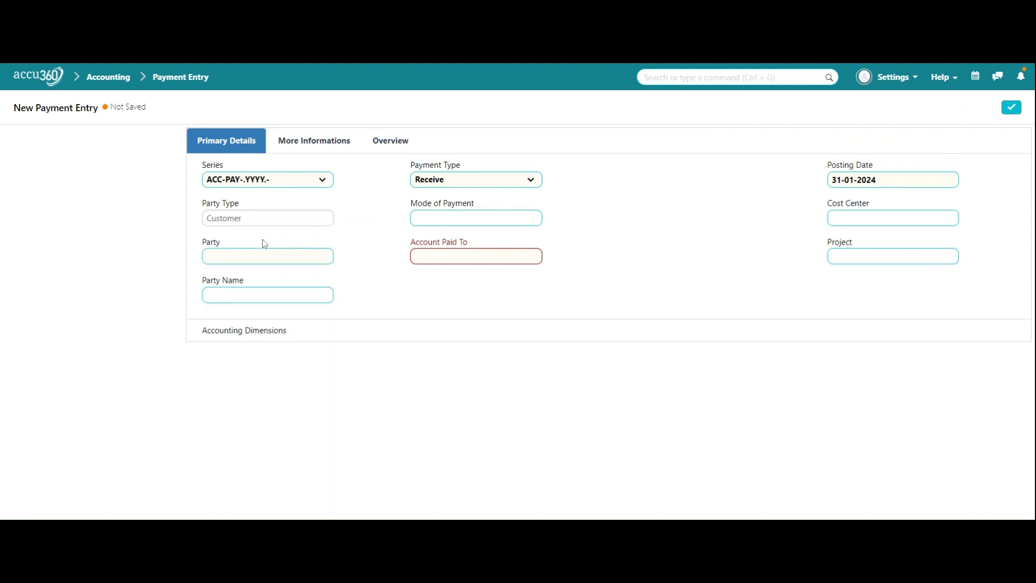
{"action": "key", "text": "Tab"}
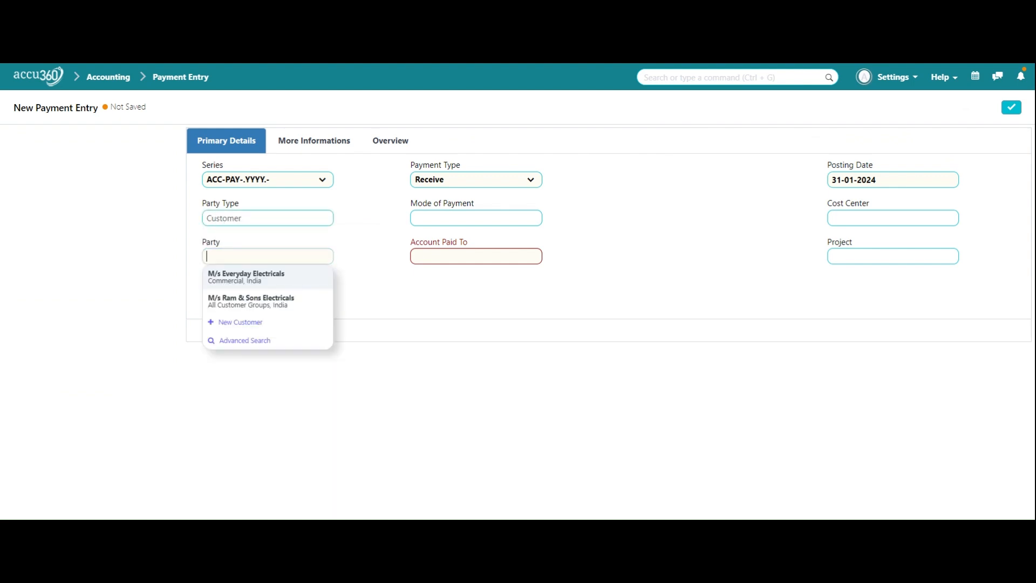
{"action": "left_click", "coordinate": [258, 300]}
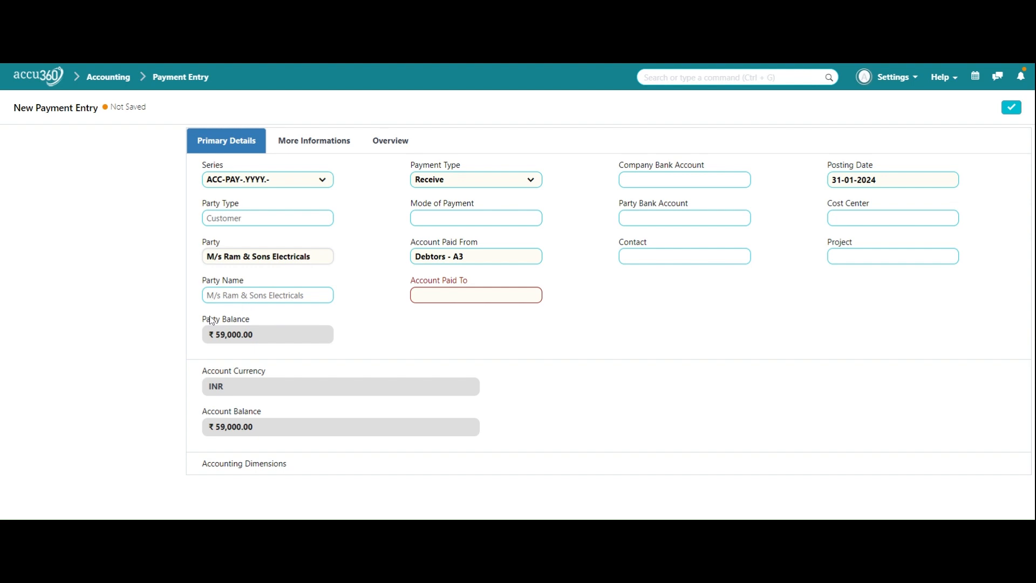
Set the account paid to as Cash - A3 and the mode of payment to Cash
{"action": "left_click", "coordinate": [476, 296]}
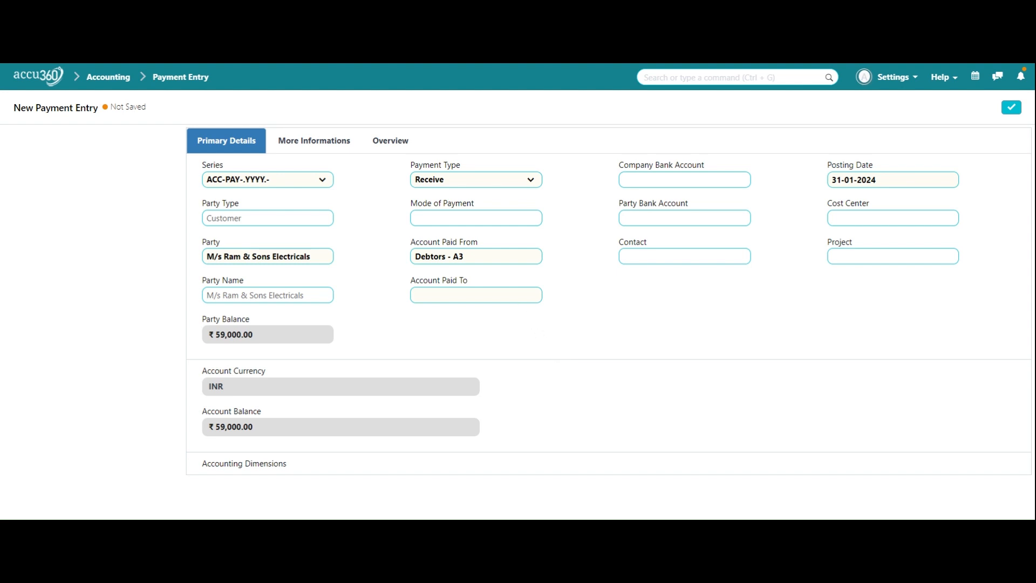
{"action": "left_click", "coordinate": [515, 296]}
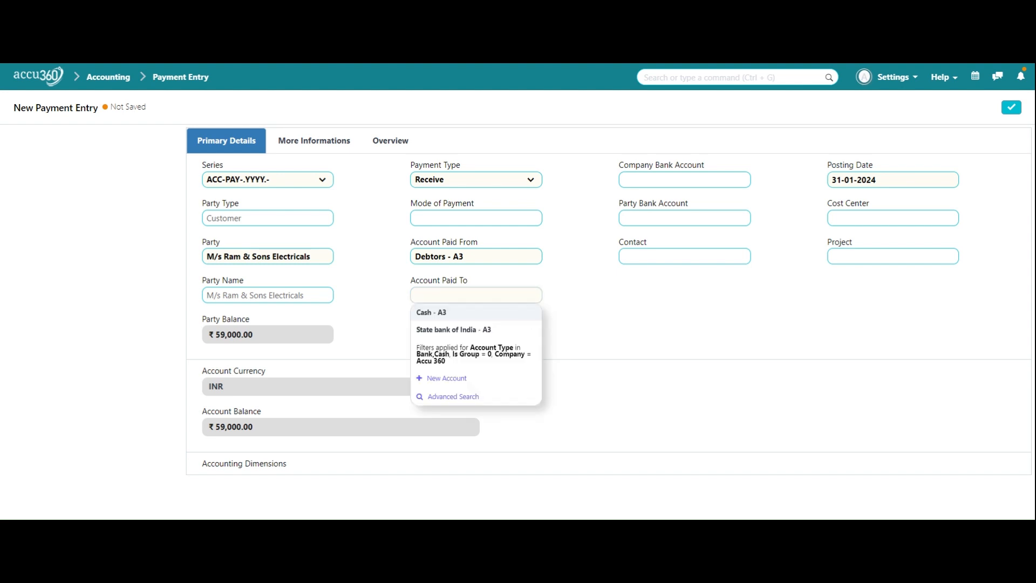
{"action": "left_click", "coordinate": [516, 316]}
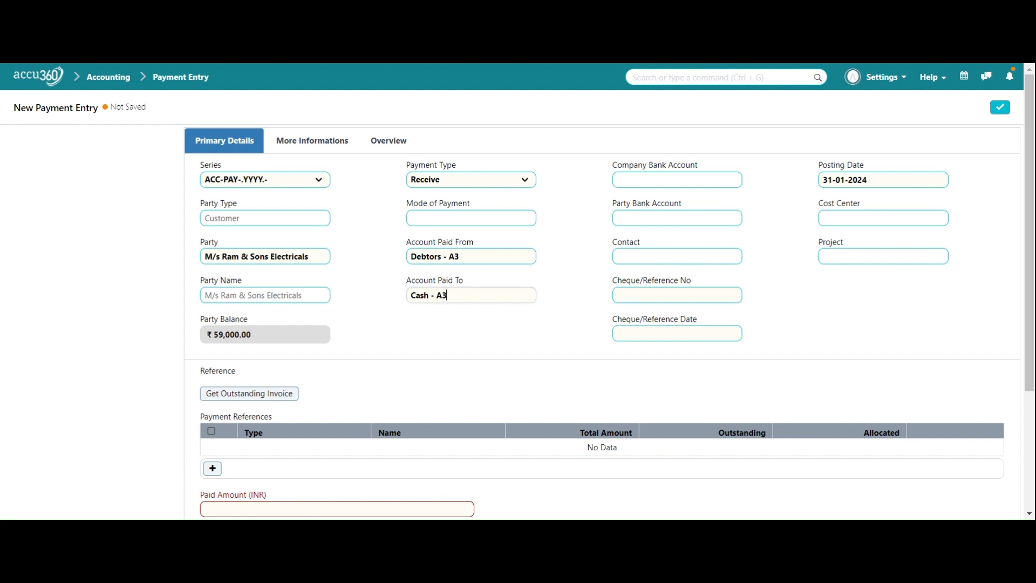
{"action": "left_click", "coordinate": [498, 218]}
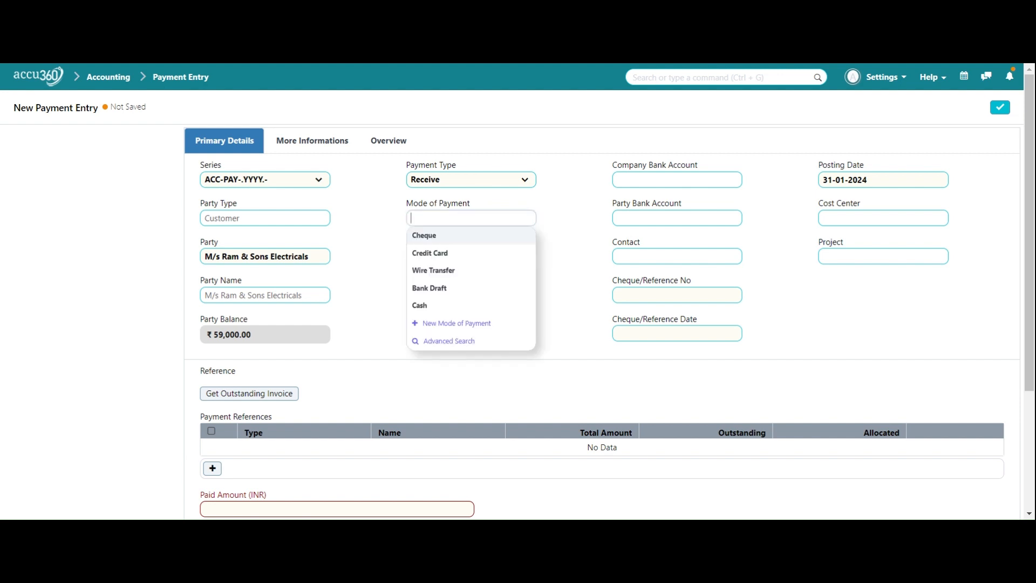
{"action": "left_click", "coordinate": [475, 306]}
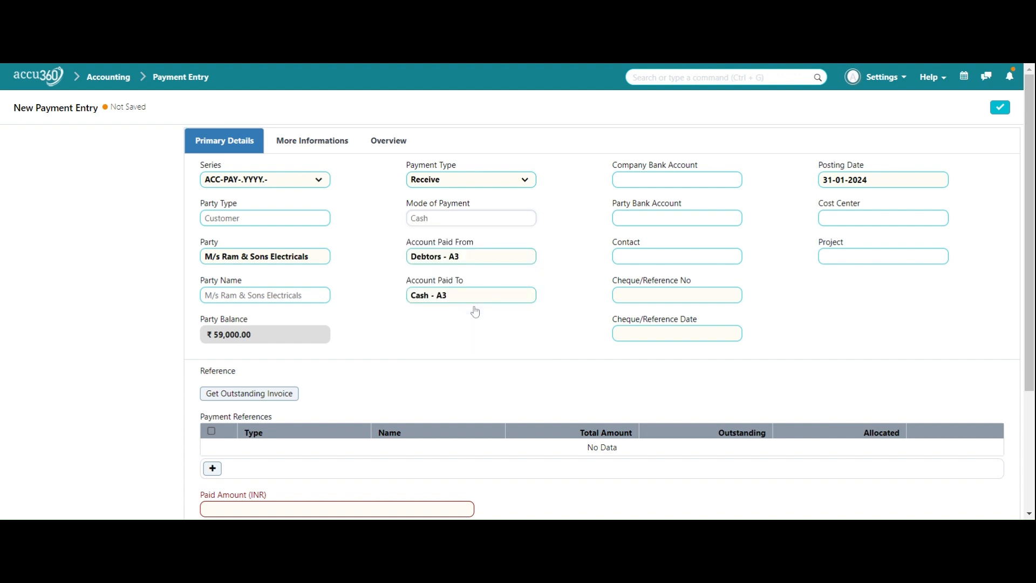
Fetch the customer's outstanding invoices into the payment references, keeping the default filters
{"action": "scroll", "coordinate": [513, 316], "scroll_direction": "down", "scroll_amount": 2}
{"action": "scroll", "coordinate": [513, 319], "scroll_direction": "up", "scroll_amount": 1}
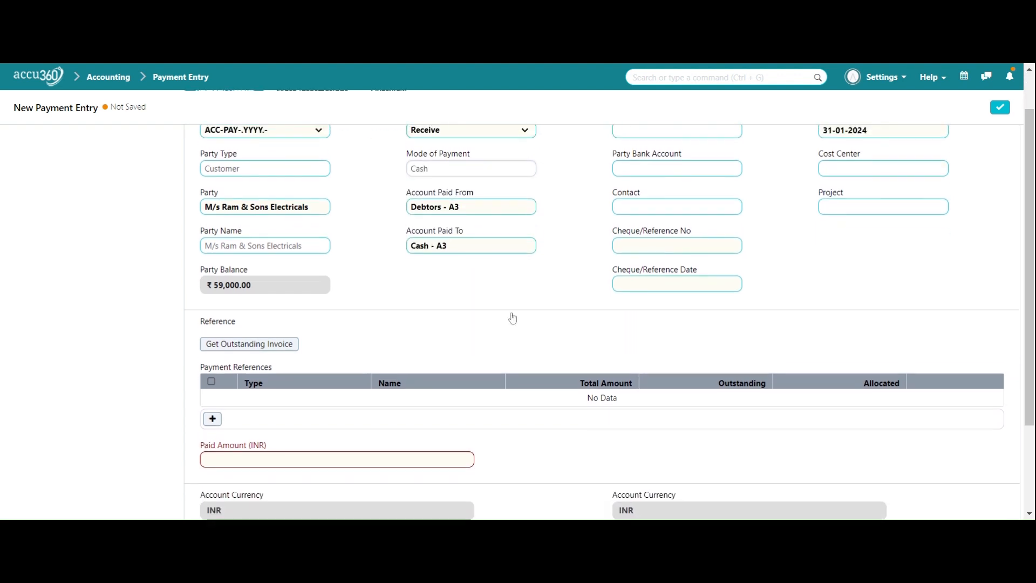
{"action": "scroll", "coordinate": [511, 316], "scroll_direction": "up", "scroll_amount": 2}
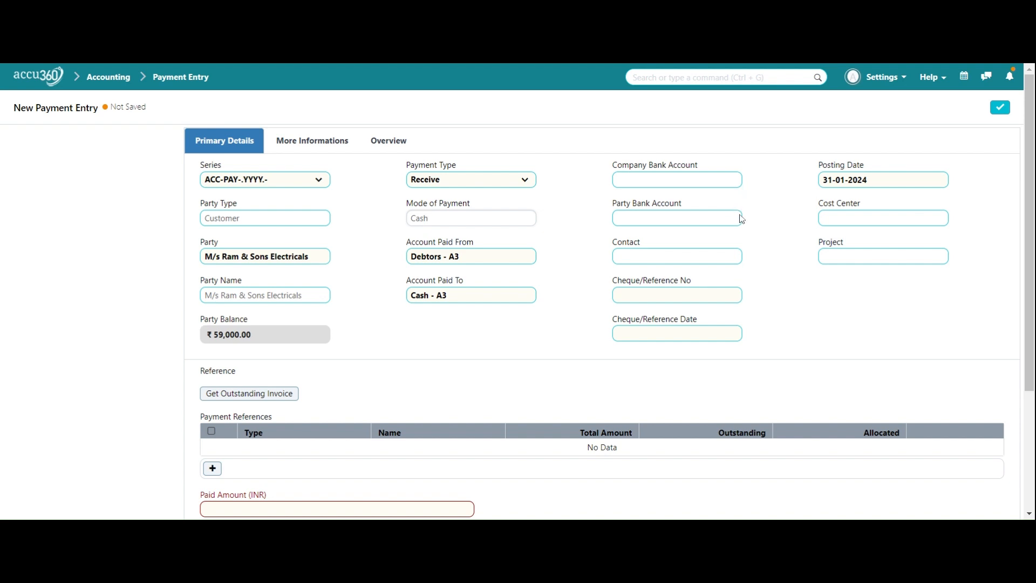
{"action": "scroll", "coordinate": [601, 322], "scroll_direction": "down", "scroll_amount": 1}
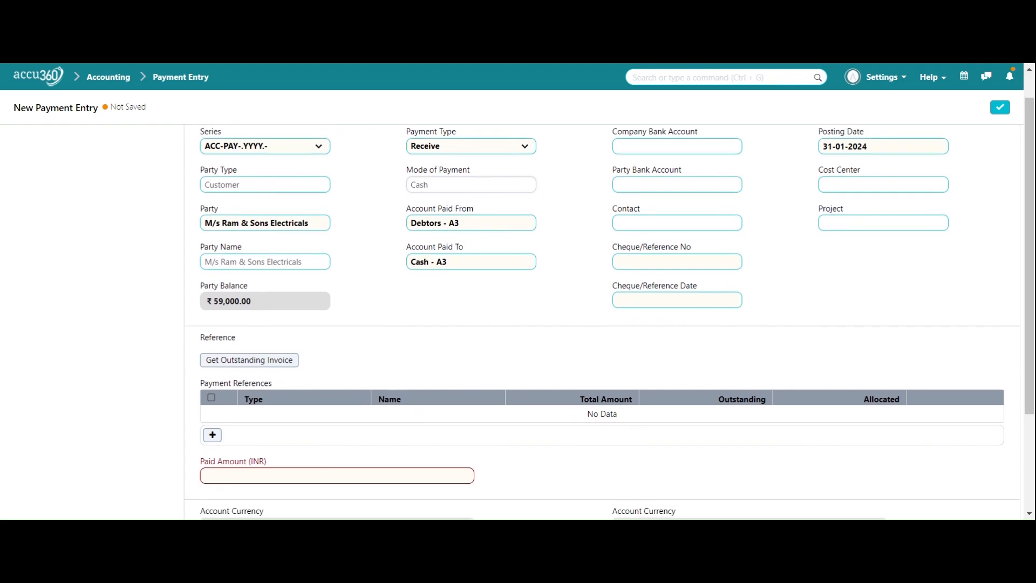
{"action": "scroll", "coordinate": [602, 322], "scroll_direction": "up", "scroll_amount": 1}
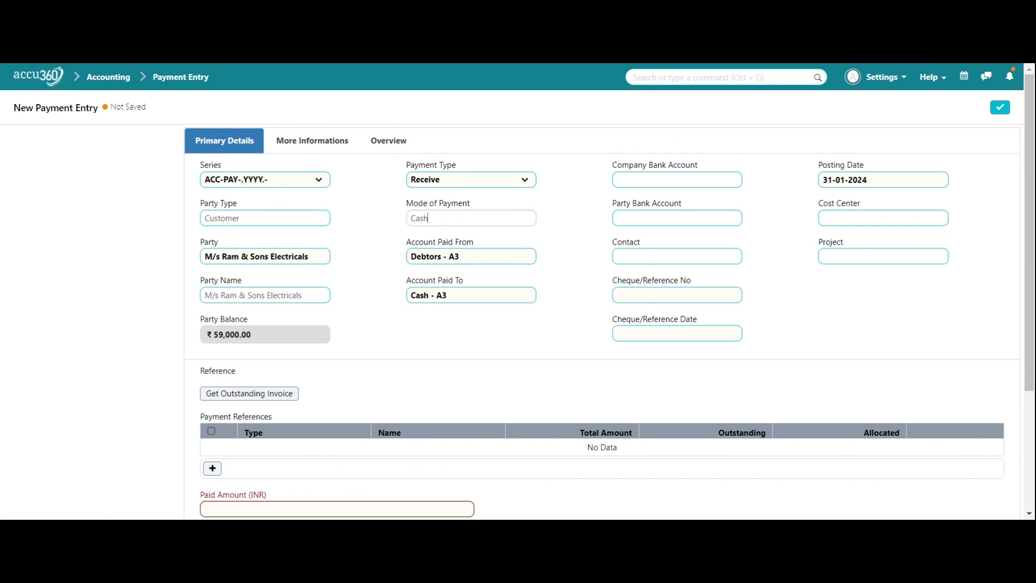
{"action": "scroll", "coordinate": [789, 231], "scroll_direction": "down", "scroll_amount": 2}
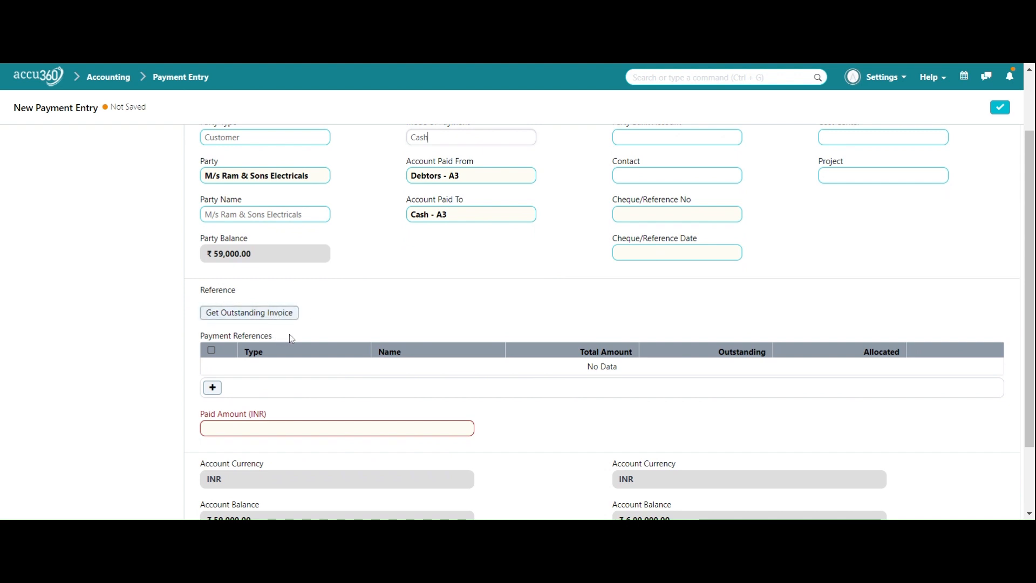
{"action": "scroll", "coordinate": [322, 322], "scroll_direction": "down", "scroll_amount": 1}
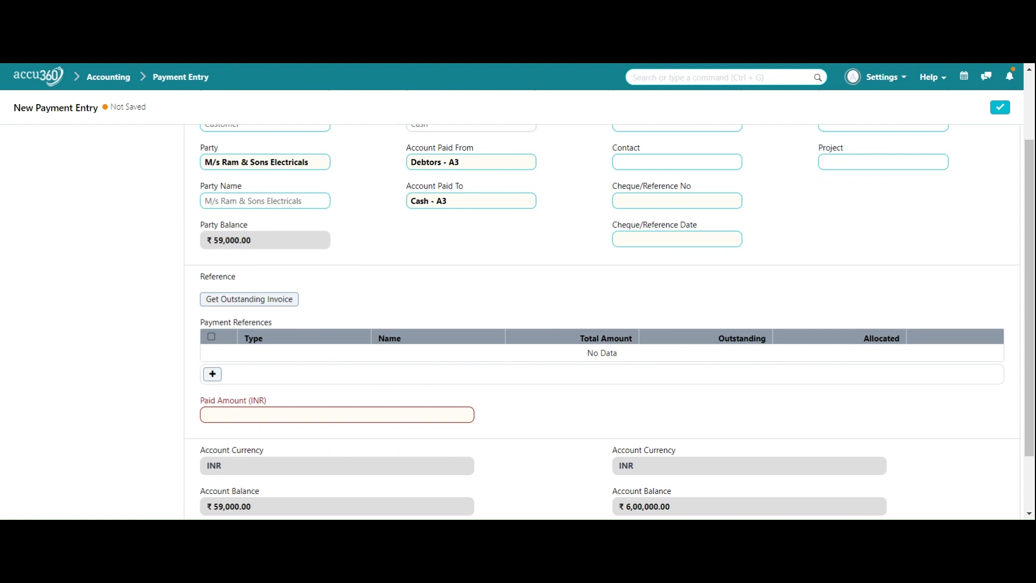
{"action": "left_click", "coordinate": [280, 306]}
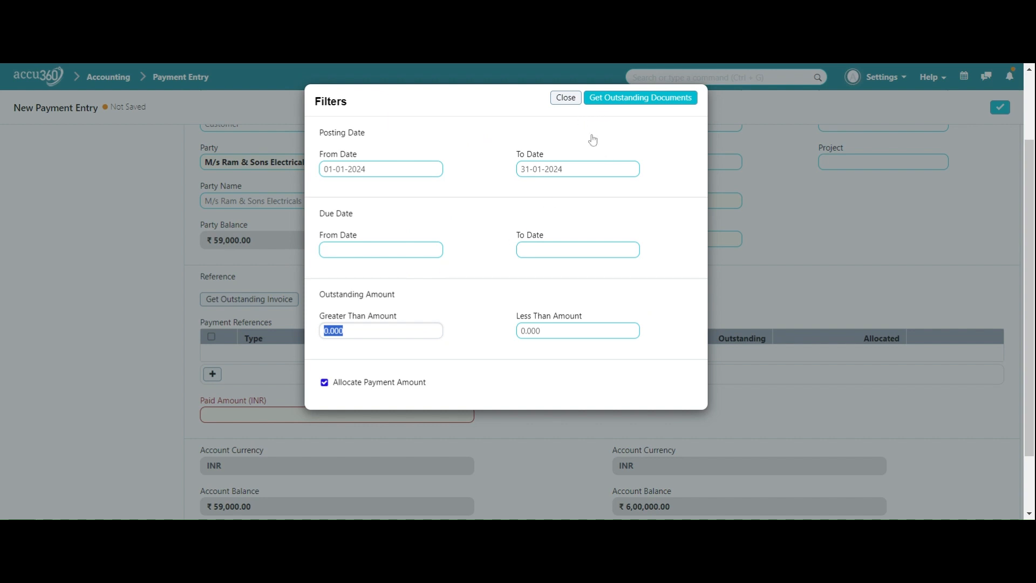
{"action": "left_click", "coordinate": [630, 98]}
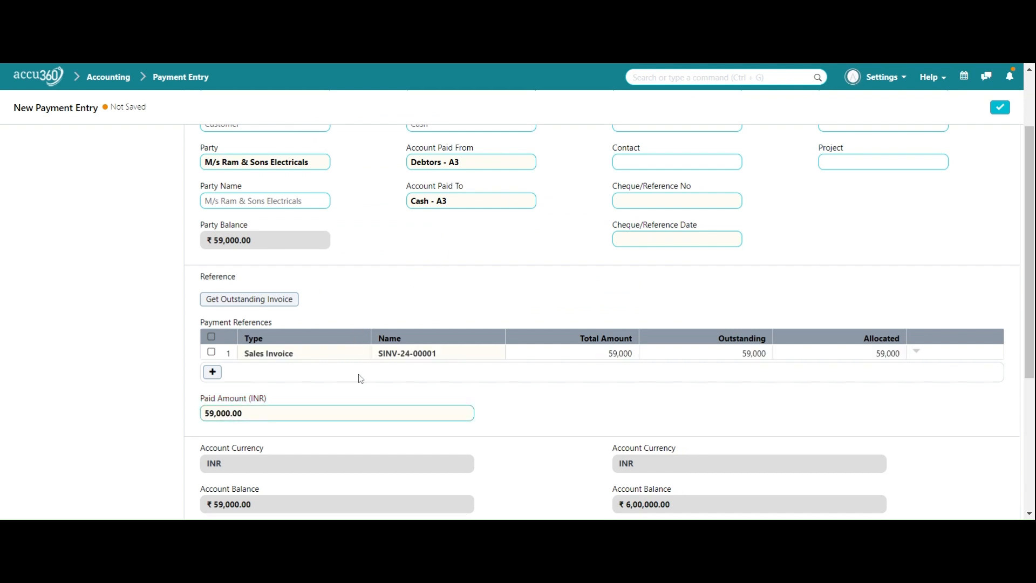
Review the party and account details, payment reference, paid amount, account balances, writeoff and deductions of the new payment entry
{"action": "scroll", "coordinate": [415, 315], "scroll_direction": "up", "scroll_amount": 1}
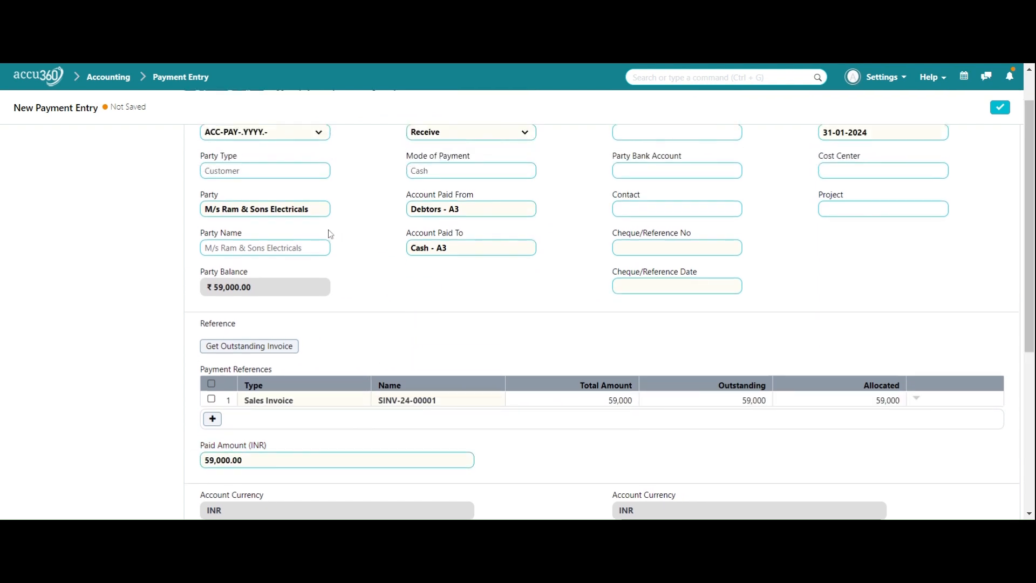
{"action": "scroll", "coordinate": [355, 236], "scroll_direction": "down", "scroll_amount": 1}
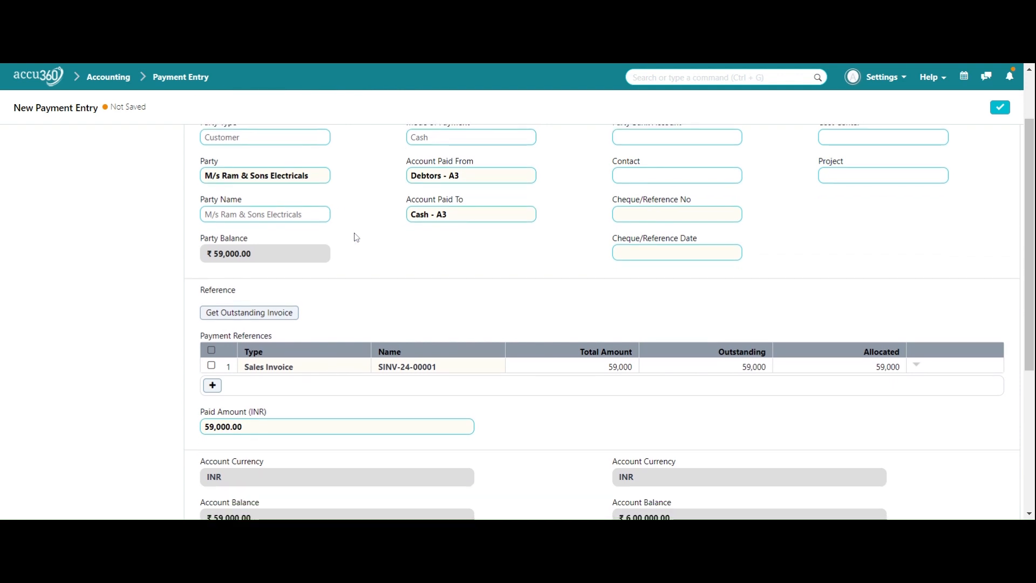
{"action": "scroll", "coordinate": [357, 238], "scroll_direction": "up", "scroll_amount": 1}
{"action": "scroll", "coordinate": [423, 326], "scroll_direction": "down", "scroll_amount": 2}
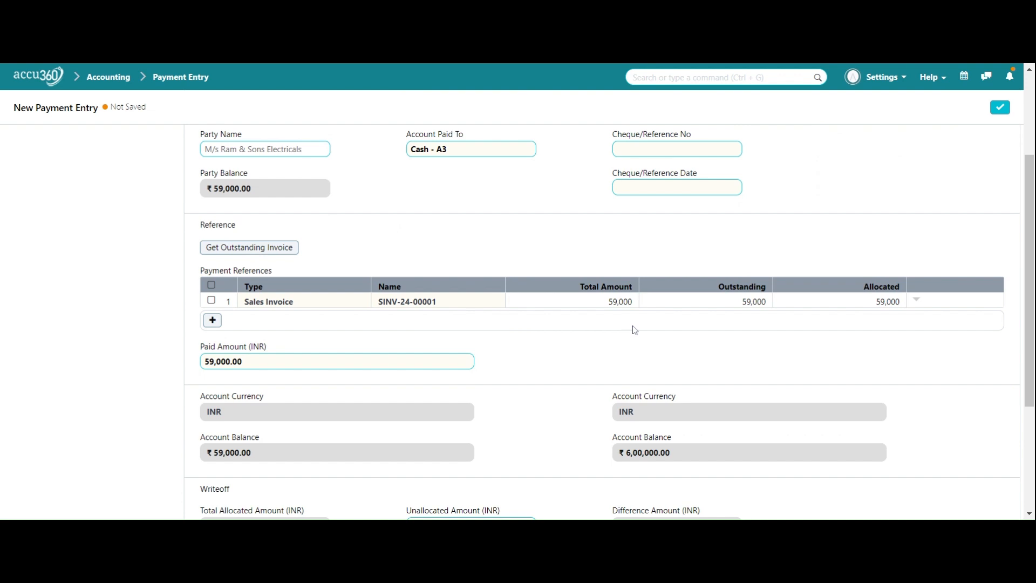
{"action": "scroll", "coordinate": [632, 329], "scroll_direction": "down", "scroll_amount": 1}
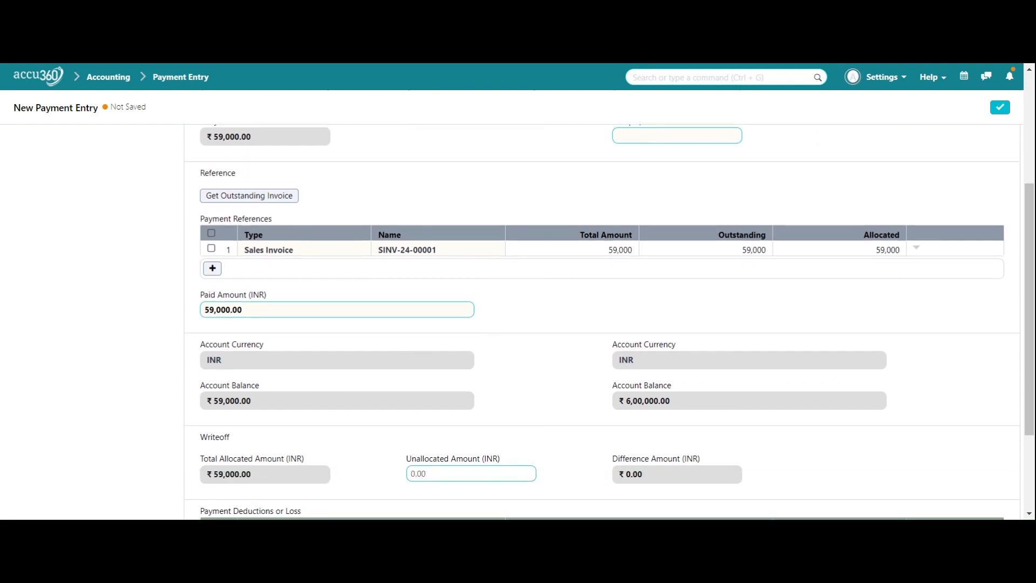
{"action": "left_click", "coordinate": [323, 310]}
{"action": "left_click", "coordinate": [302, 309]}
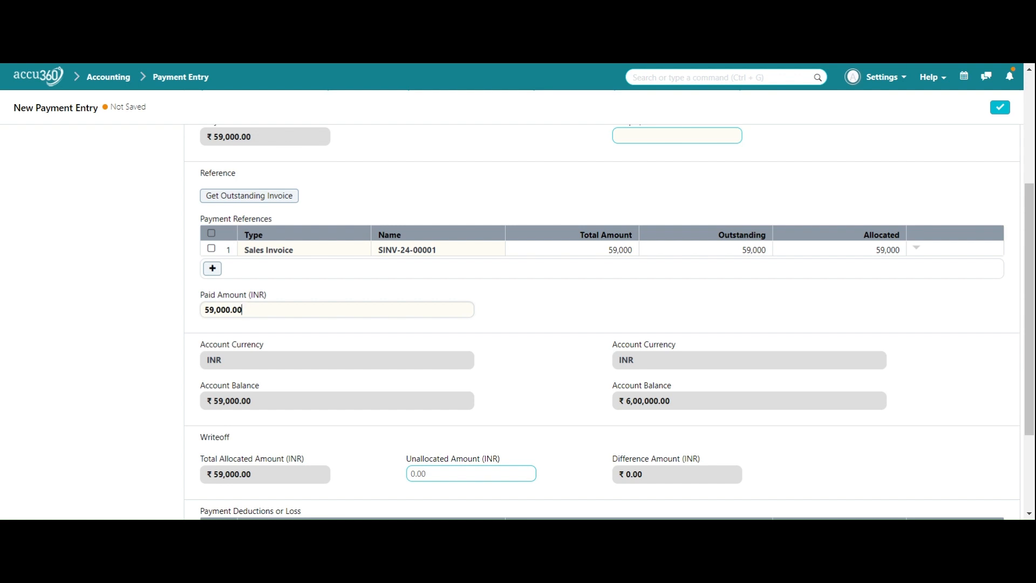
{"action": "scroll", "coordinate": [488, 389], "scroll_direction": "down", "scroll_amount": 2}
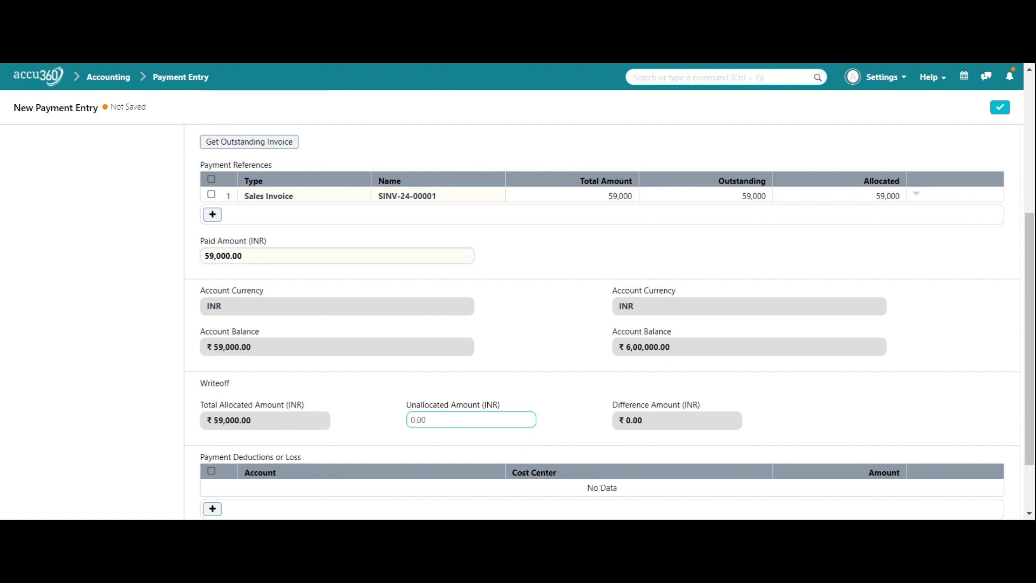
{"action": "scroll", "coordinate": [589, 349], "scroll_direction": "down", "scroll_amount": 2}
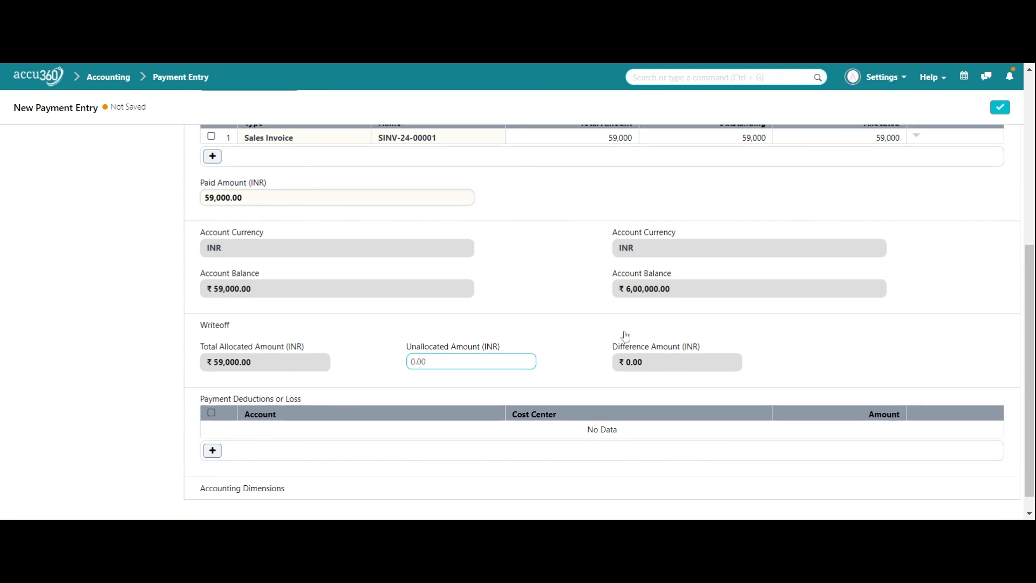
Save the payment entry for M/s Ram & Sons Electricals and submit it permanently
{"action": "scroll", "coordinate": [625, 336], "scroll_direction": "up", "scroll_amount": 10}
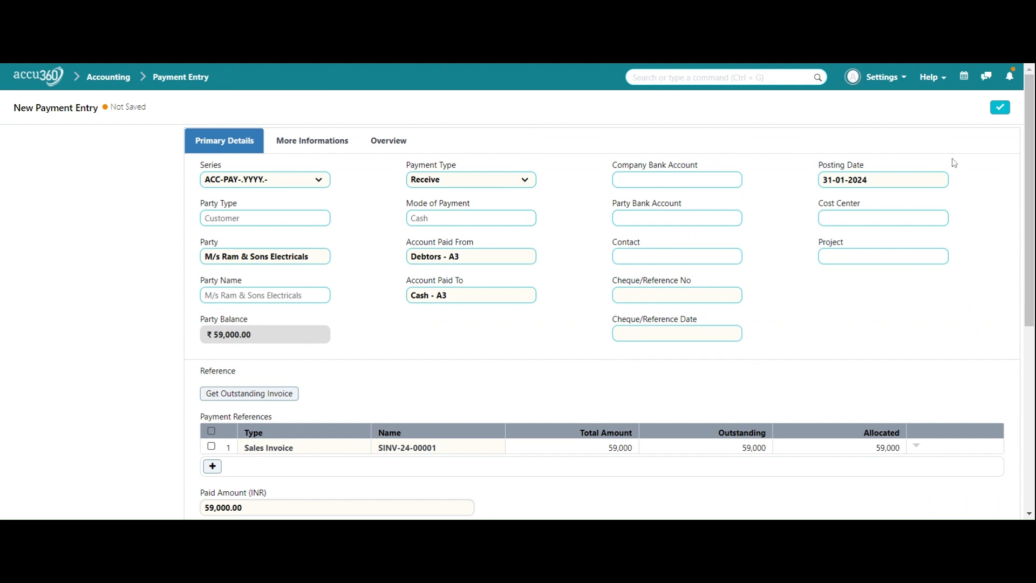
{"action": "left_click", "coordinate": [1001, 108]}
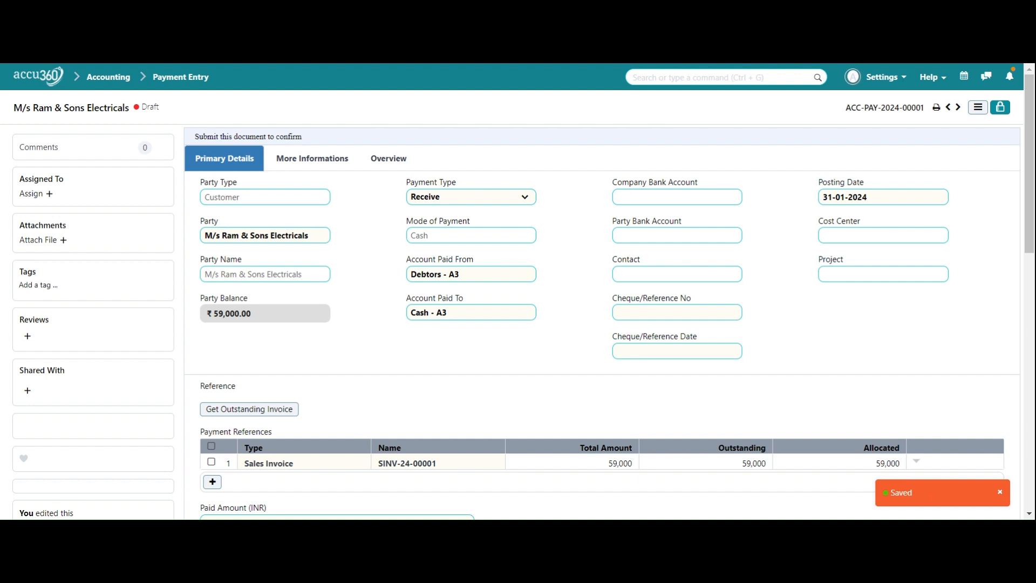
{"action": "left_click", "coordinate": [1000, 107]}
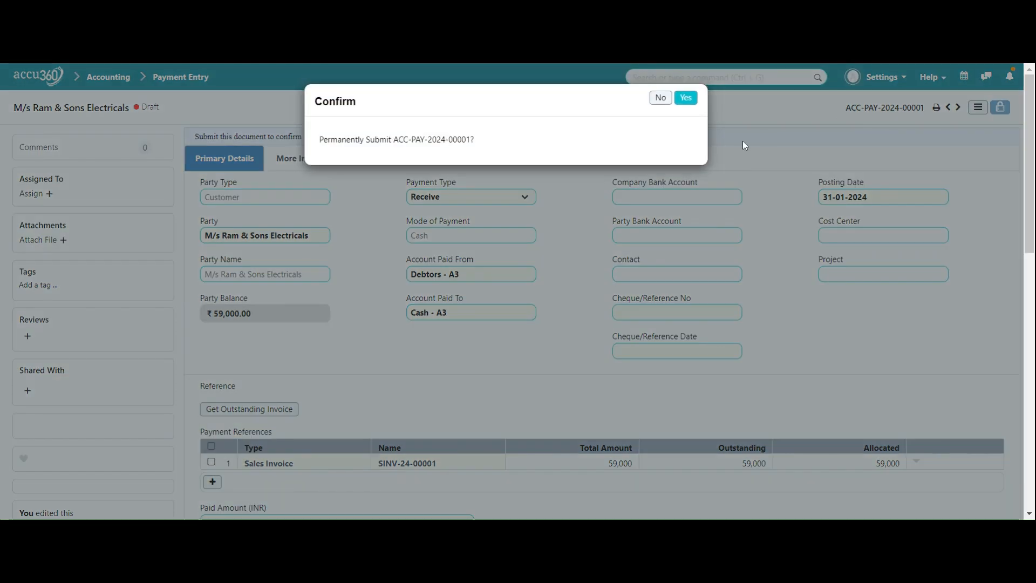
{"action": "left_click", "coordinate": [695, 105]}
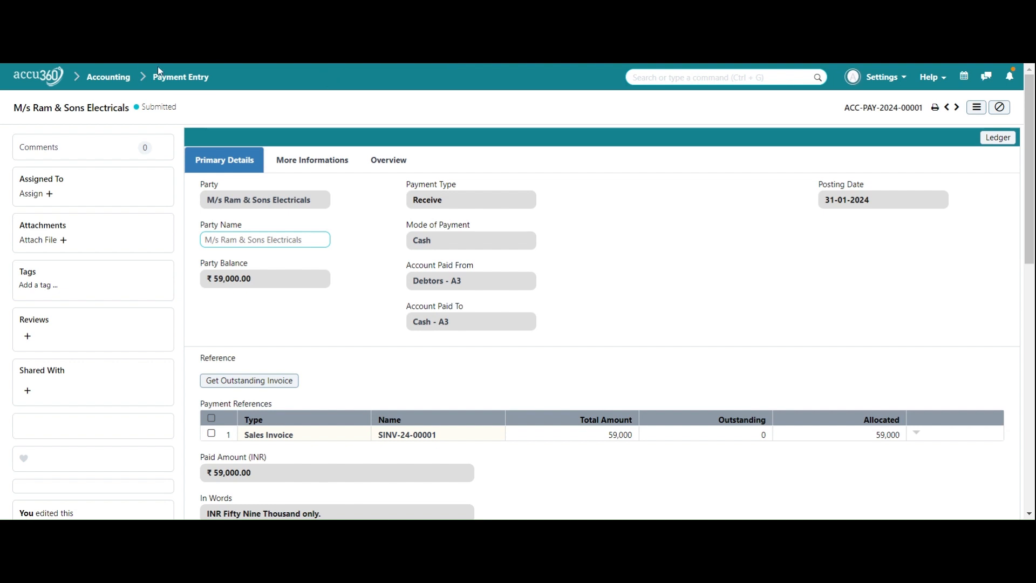
Return to the home page and search for the Sales Invoice list to check the invoice's payment status
{"action": "left_click", "coordinate": [43, 85]}
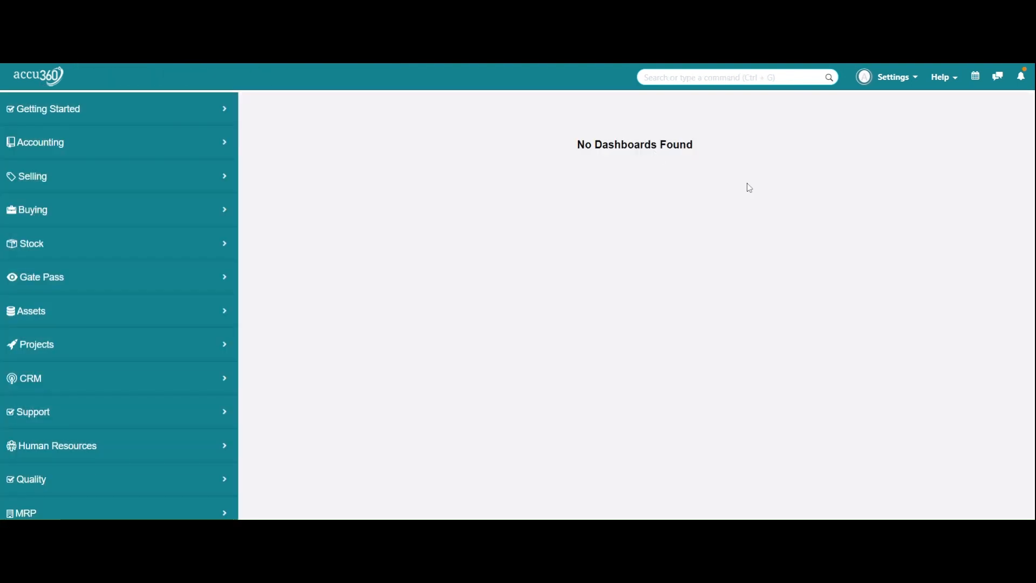
{"action": "key", "text": "ctrl+g"}
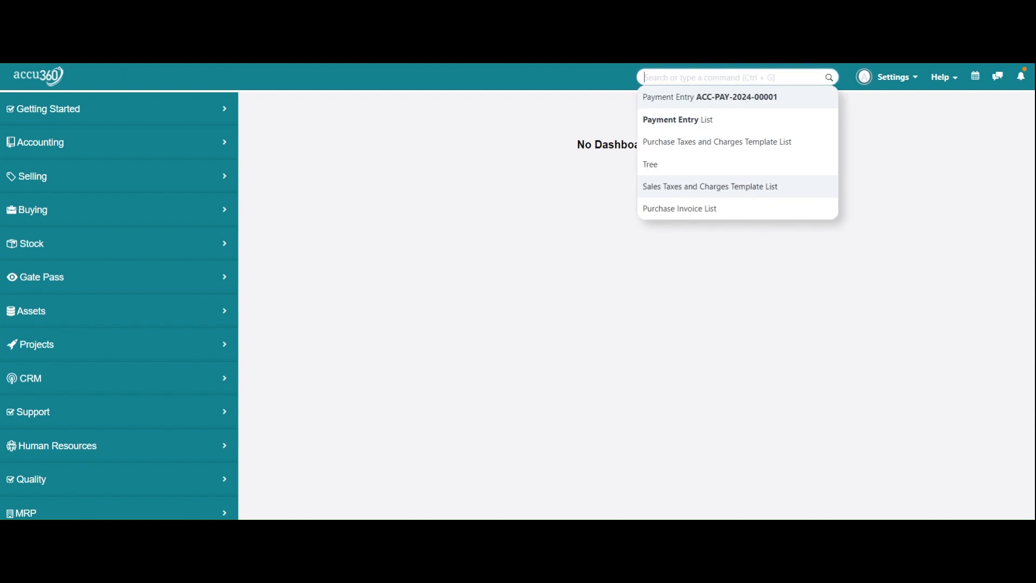
{"action": "type", "text": "sales in"}
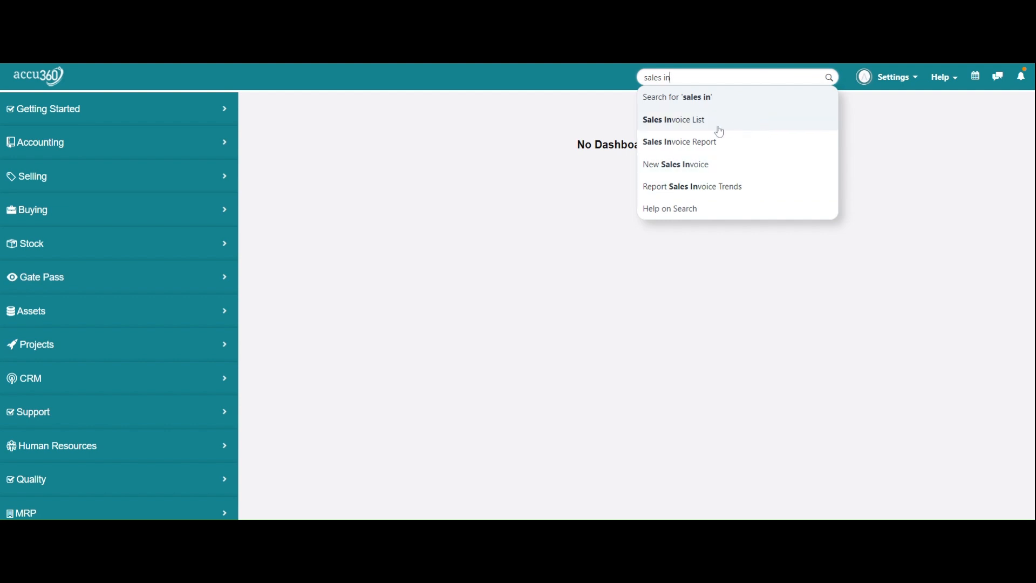
{"action": "left_click", "coordinate": [745, 127]}
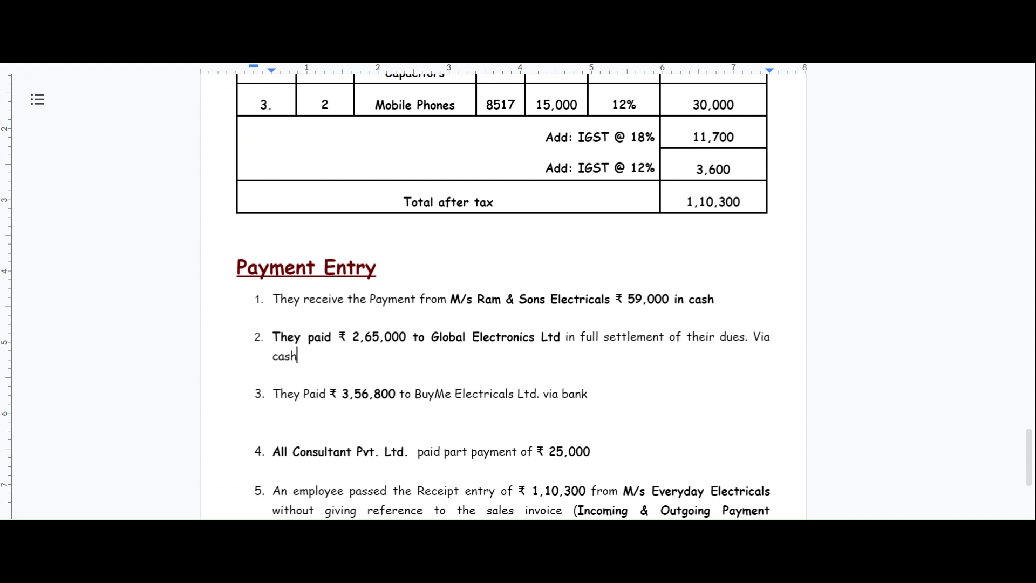
In the exercise document, highlight the supplier Global Electronics Ltd and the amount 2,65,000 in the second Payment Entry item, marking its payment mode
{"action": "left_click_drag", "start_coordinate": [566, 336], "coordinate": [419, 336]}
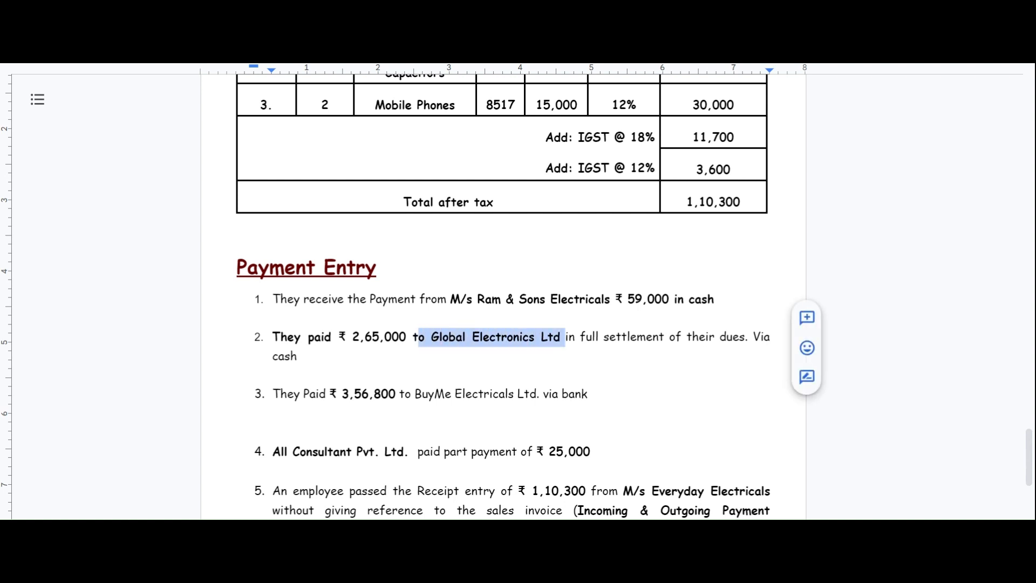
{"action": "left_click", "coordinate": [297, 356]}
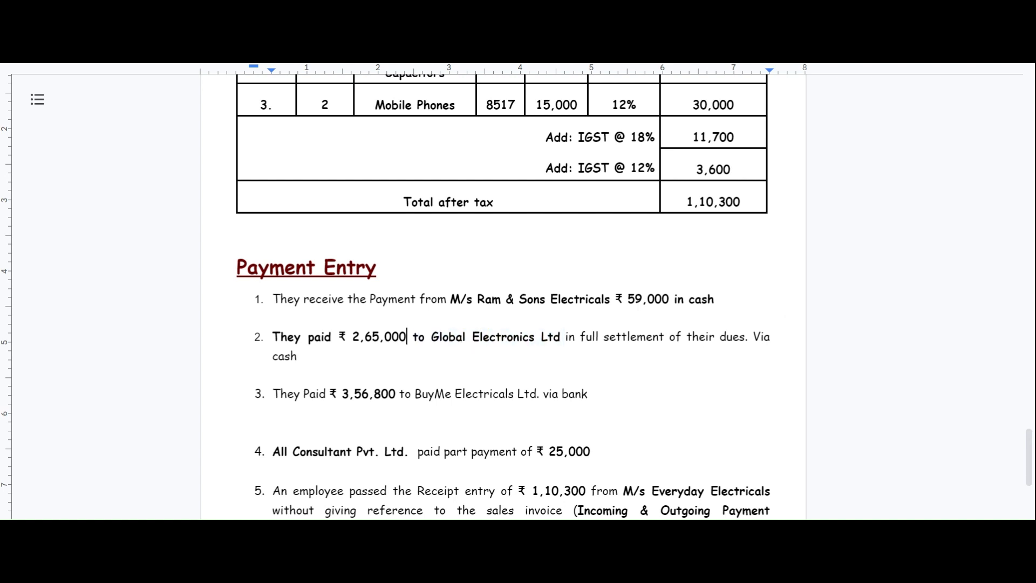
{"action": "left_click_drag", "start_coordinate": [407, 337], "coordinate": [352, 337]}
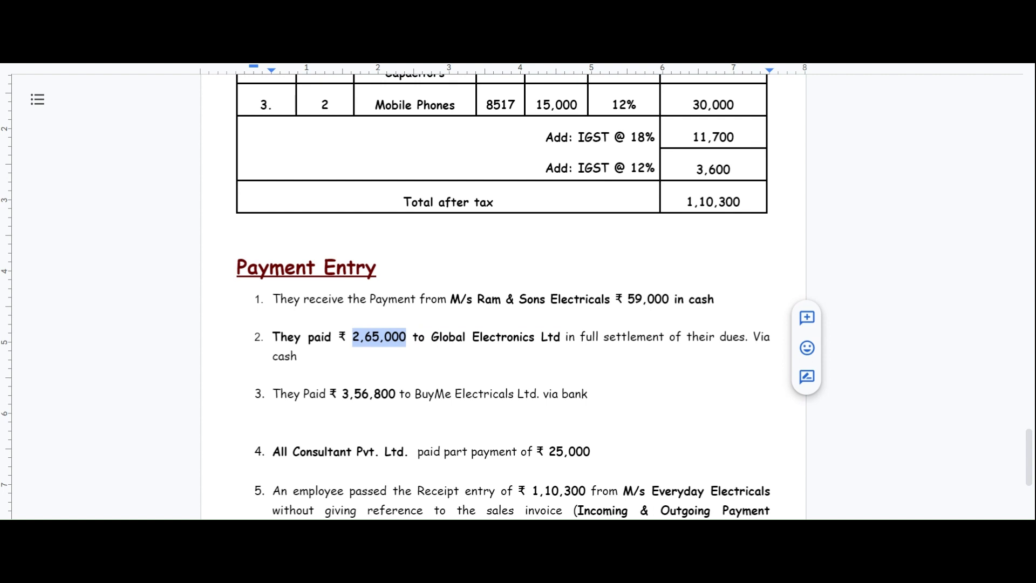
{"action": "scroll", "coordinate": [413, 297], "scroll_direction": "down", "scroll_amount": 1}
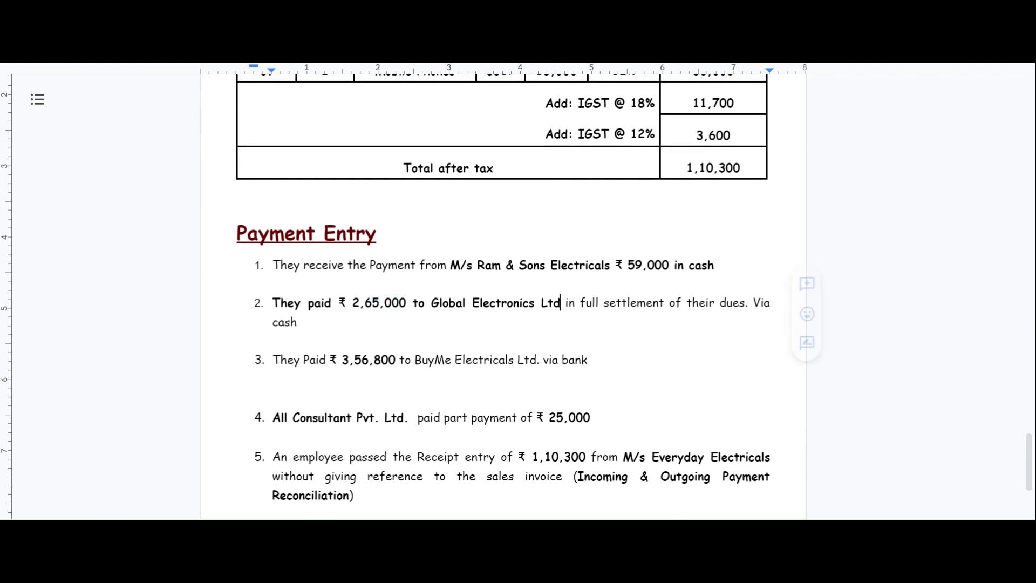
{"action": "left_click_drag", "start_coordinate": [560, 303], "coordinate": [483, 303]}
{"action": "double_click", "coordinate": [302, 323]}
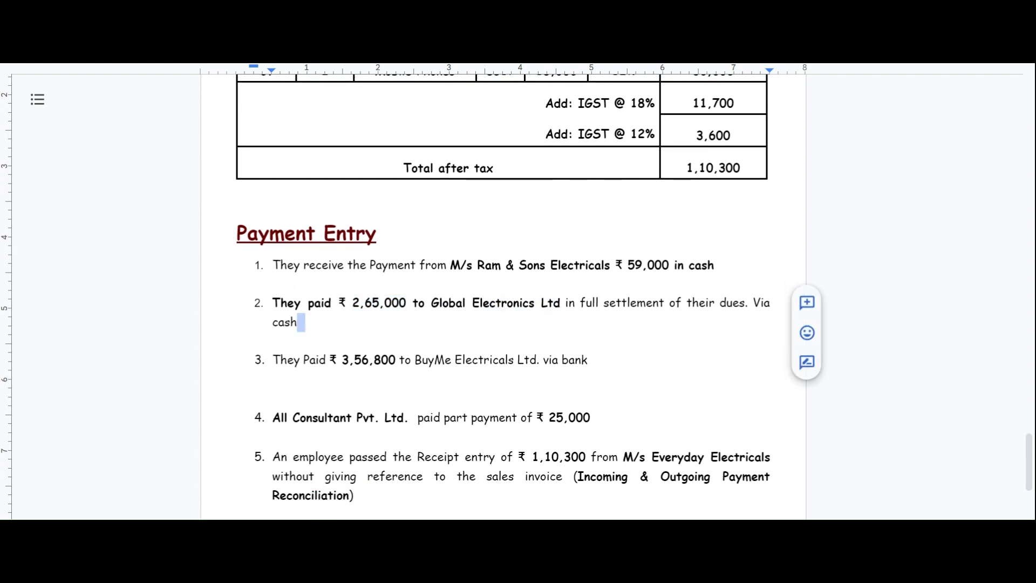
{"action": "left_click", "coordinate": [302, 322]}
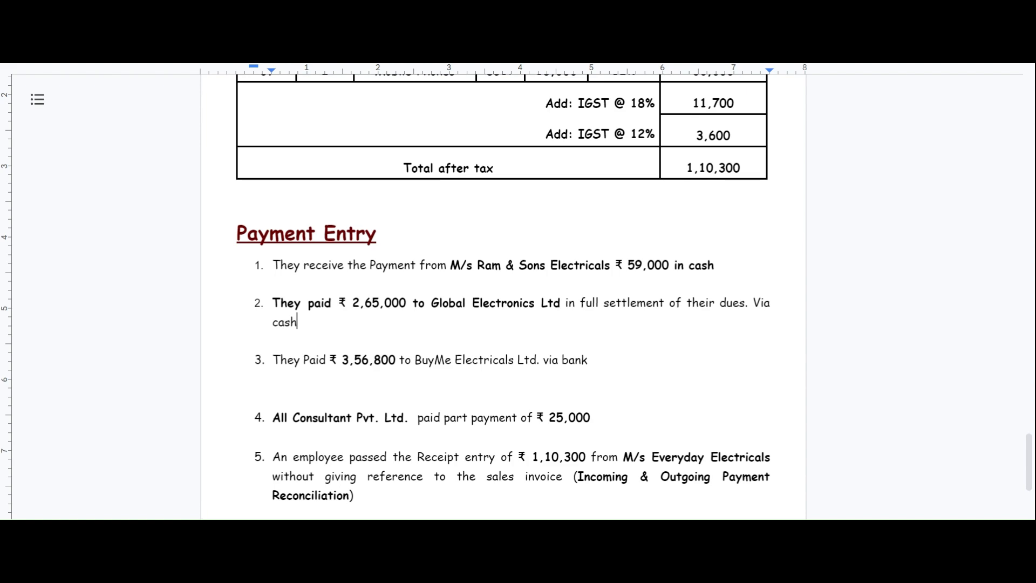
Examine the Global Electronics Ltd. purchase invoice in the case study, including its items, taxes and total after tax
{"action": "scroll", "coordinate": [502, 296], "scroll_direction": "up", "scroll_amount": 1}
{"action": "scroll", "coordinate": [502, 297], "scroll_direction": "up", "scroll_amount": 15}
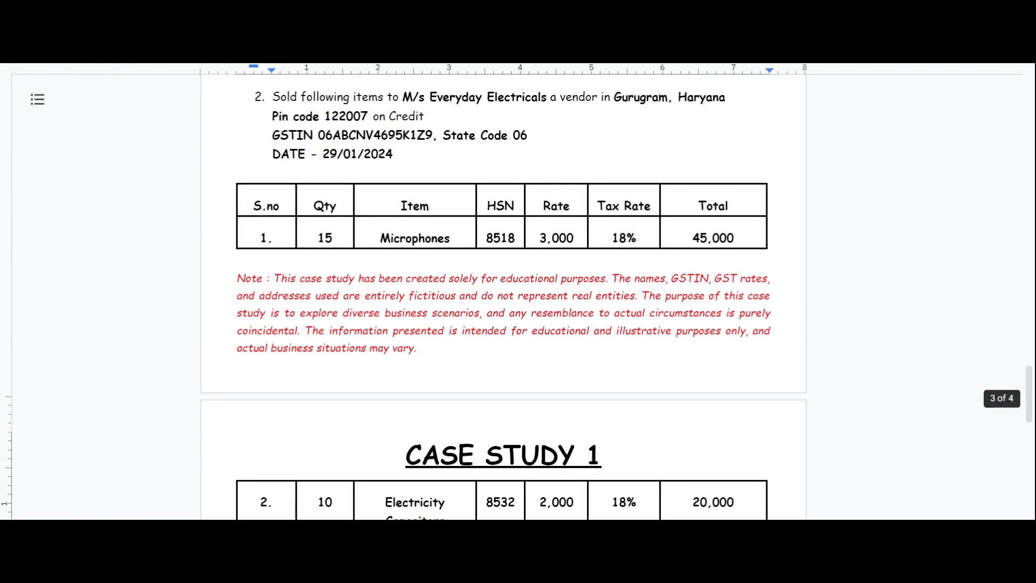
{"action": "scroll", "coordinate": [502, 297], "scroll_direction": "up", "scroll_amount": 15}
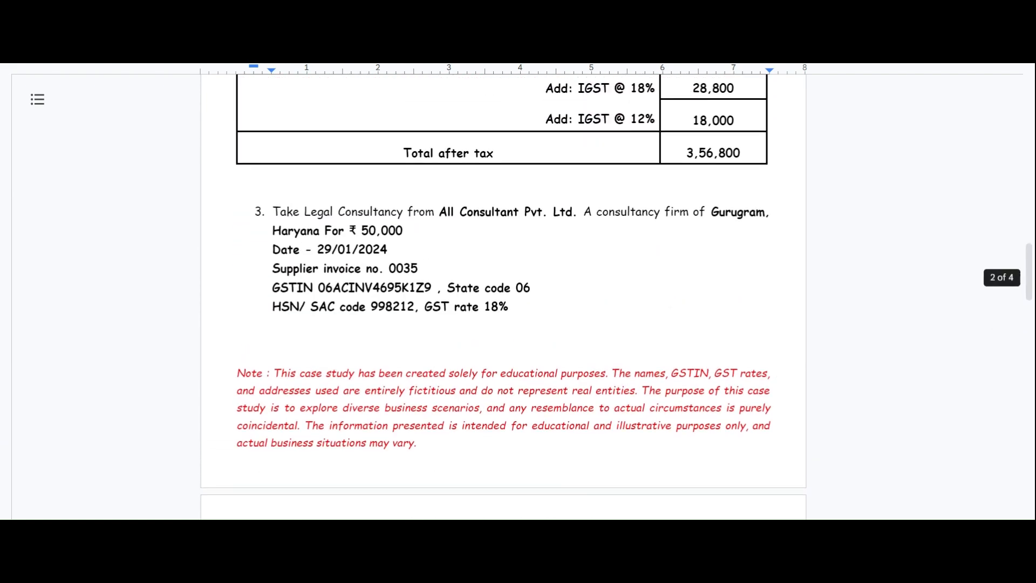
{"action": "scroll", "coordinate": [502, 297], "scroll_direction": "up", "scroll_amount": 12}
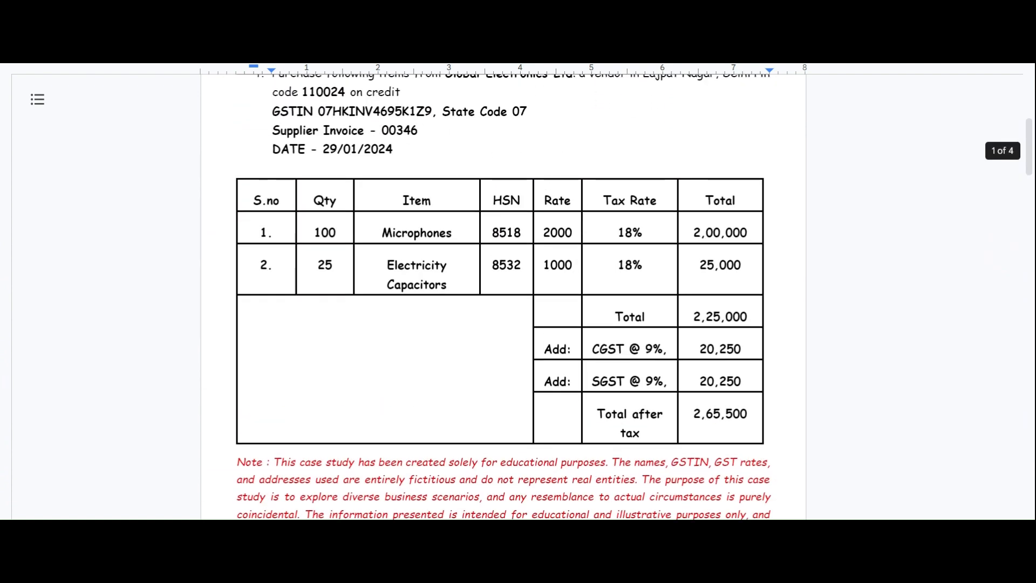
{"action": "scroll", "coordinate": [502, 297], "scroll_direction": "up", "scroll_amount": 1}
{"action": "scroll", "coordinate": [502, 297], "scroll_direction": "down", "scroll_amount": 1}
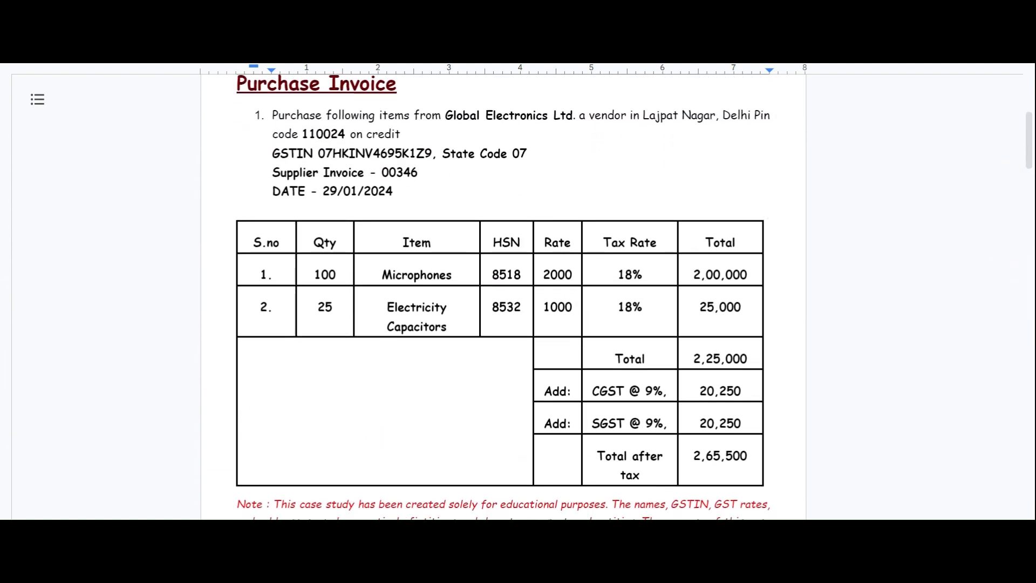
{"action": "scroll", "coordinate": [502, 297], "scroll_direction": "down", "scroll_amount": 3}
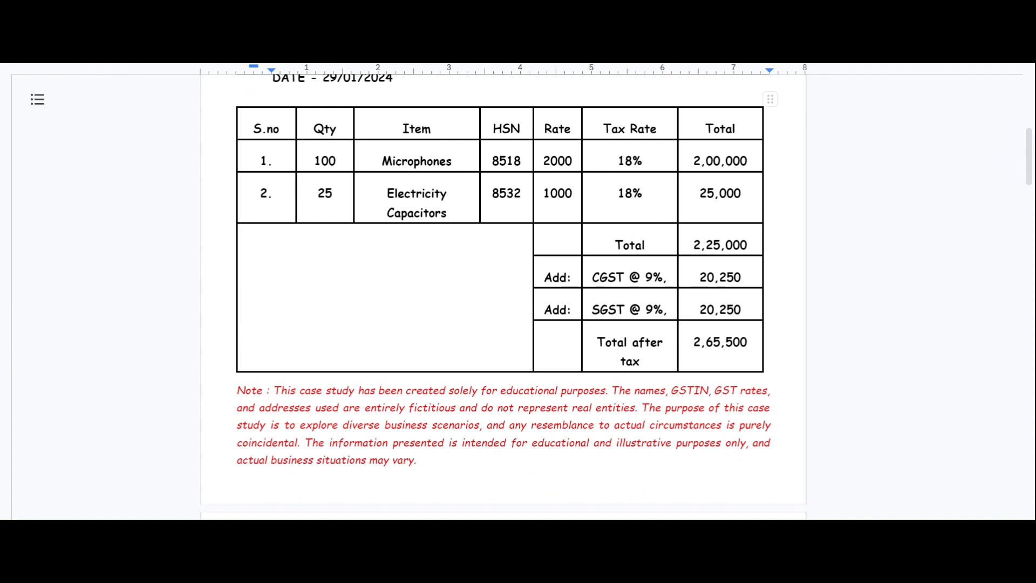
Go back to the Payment Entry section of the case study and reread the second item's full-settlement payment
{"action": "scroll", "coordinate": [502, 297], "scroll_direction": "down", "scroll_amount": 20}
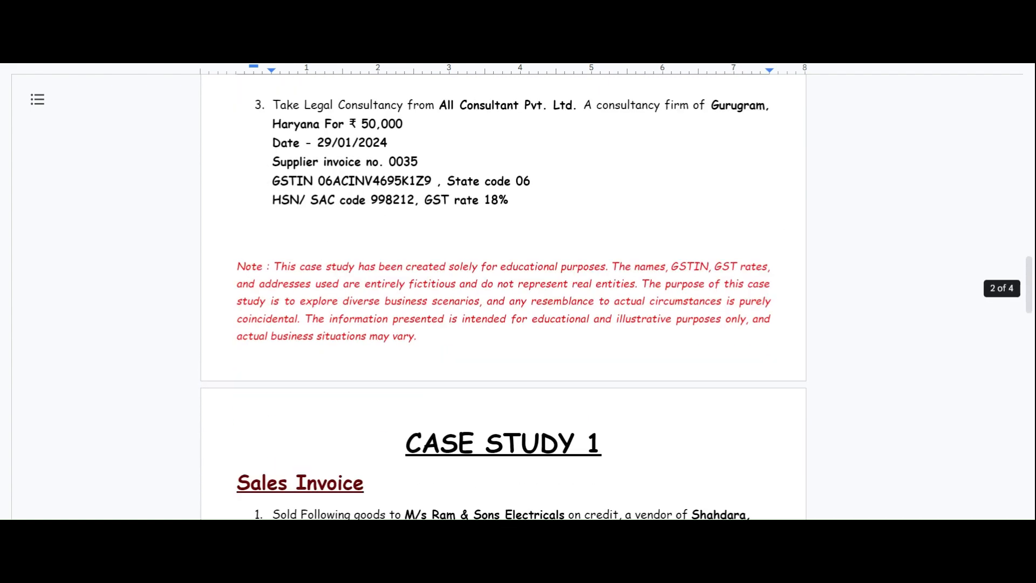
{"action": "scroll", "coordinate": [502, 297], "scroll_direction": "down", "scroll_amount": 20}
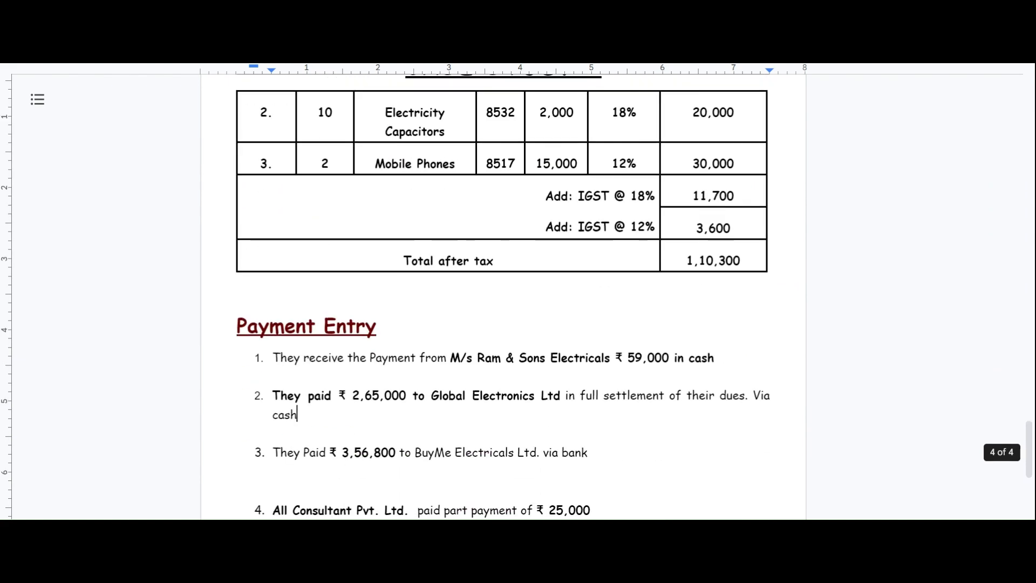
{"action": "scroll", "coordinate": [502, 297], "scroll_direction": "up", "scroll_amount": 1}
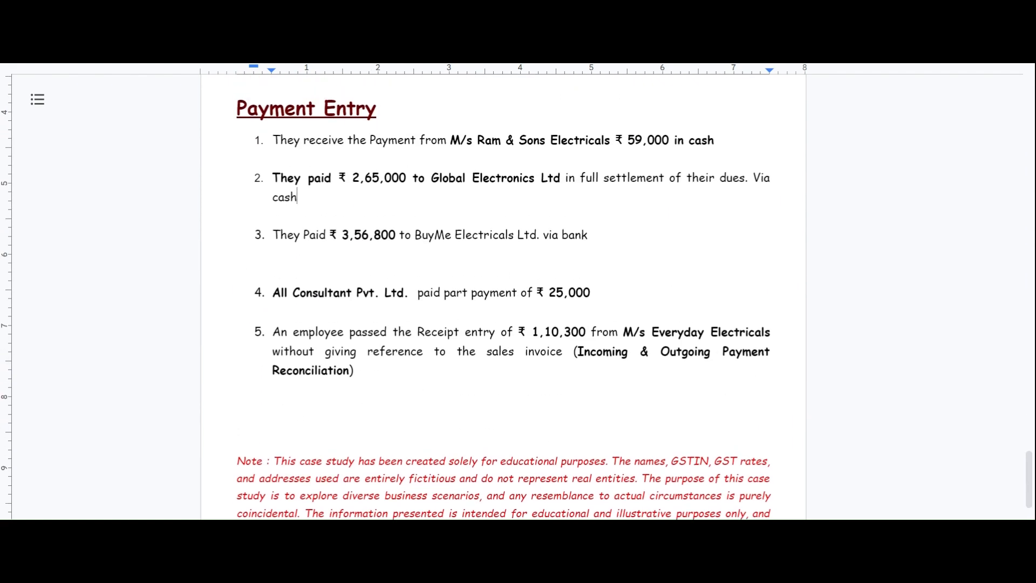
{"action": "double_click", "coordinate": [302, 197]}
{"action": "left_click", "coordinate": [237, 214]}
{"action": "scroll", "coordinate": [502, 297], "scroll_direction": "up", "scroll_amount": 3}
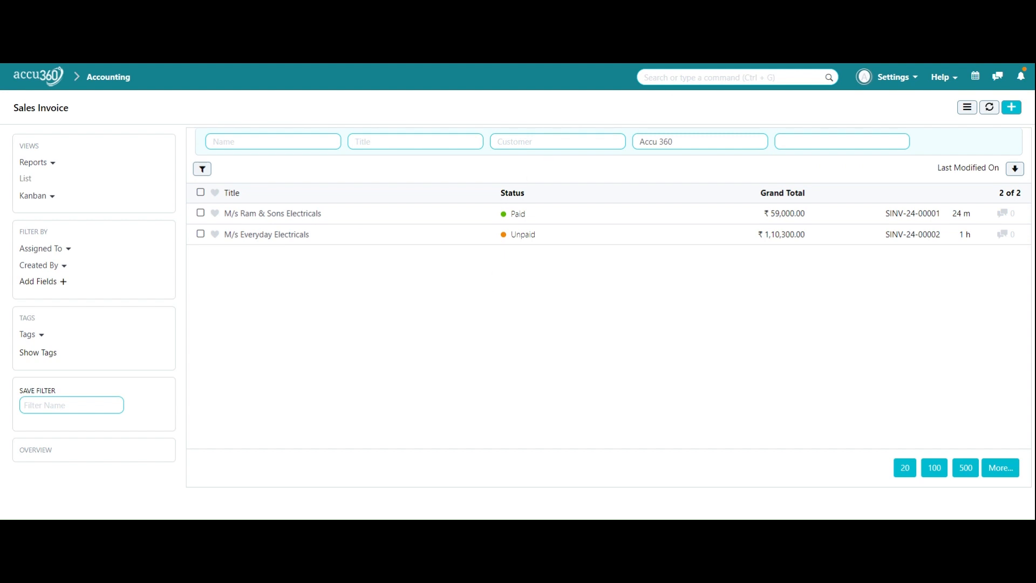
Find the Purchase Invoice list through the search and open the Global Electronics Ltd. invoice
{"action": "left_click", "coordinate": [709, 77]}
{"action": "type", "text": "pu"}
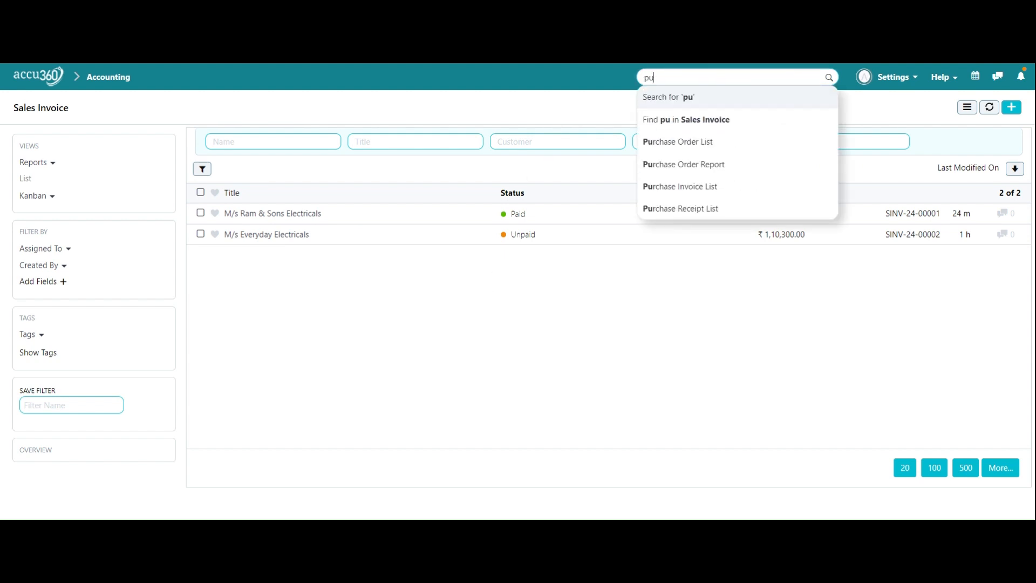
{"action": "type", "text": "rcha"}
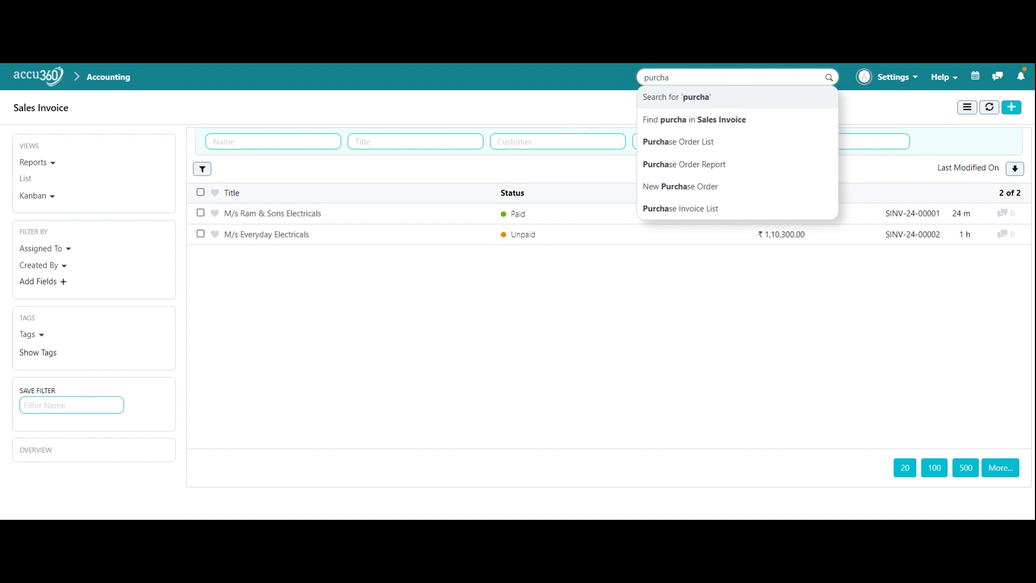
{"action": "left_click", "coordinate": [713, 209]}
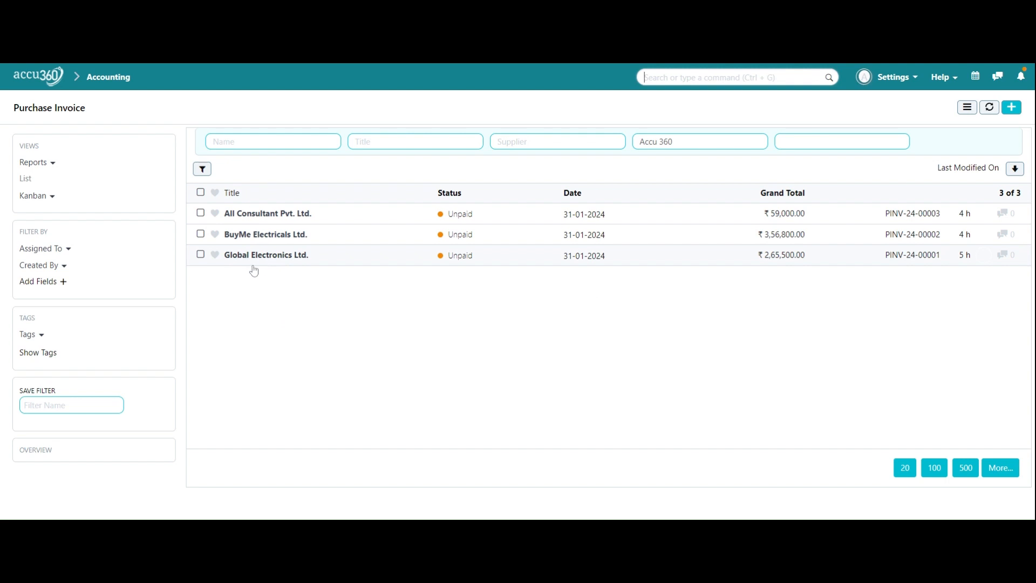
{"action": "left_click", "coordinate": [305, 263]}
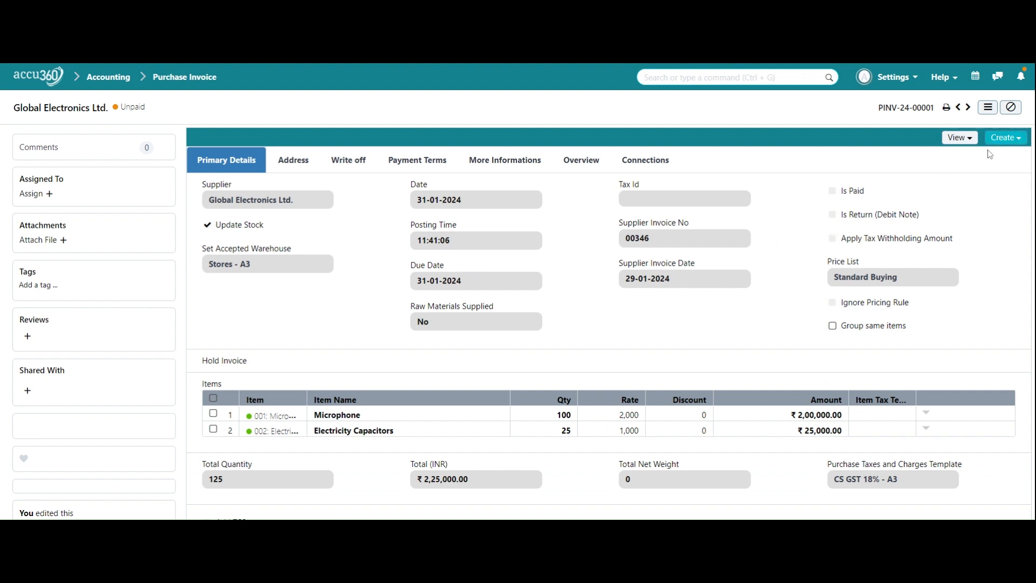
Create a payment entry from the Global Electronics Ltd. purchase invoice and set its mode of payment to Cash
{"action": "left_click", "coordinate": [1020, 144]}
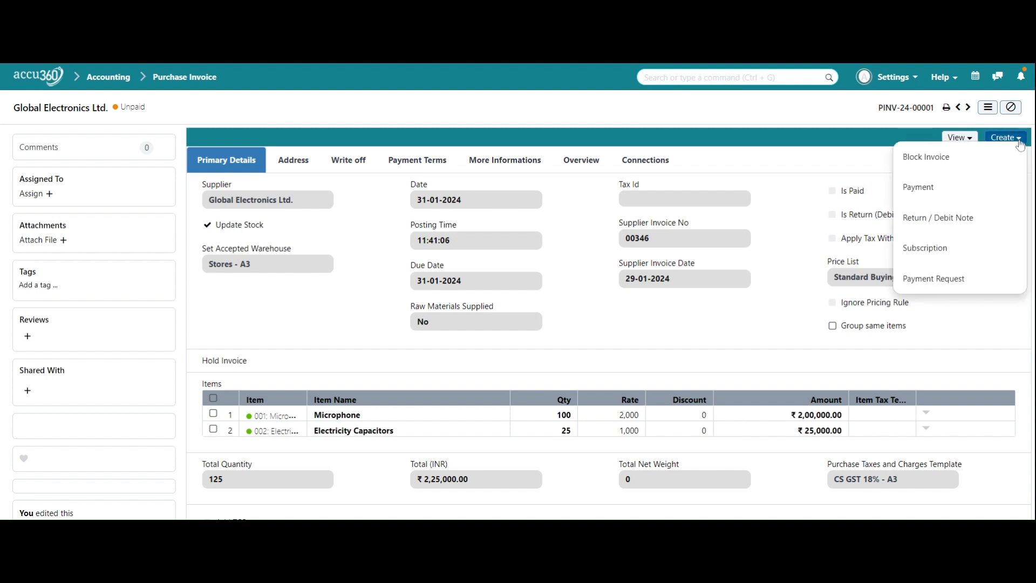
{"action": "left_click", "coordinate": [964, 193]}
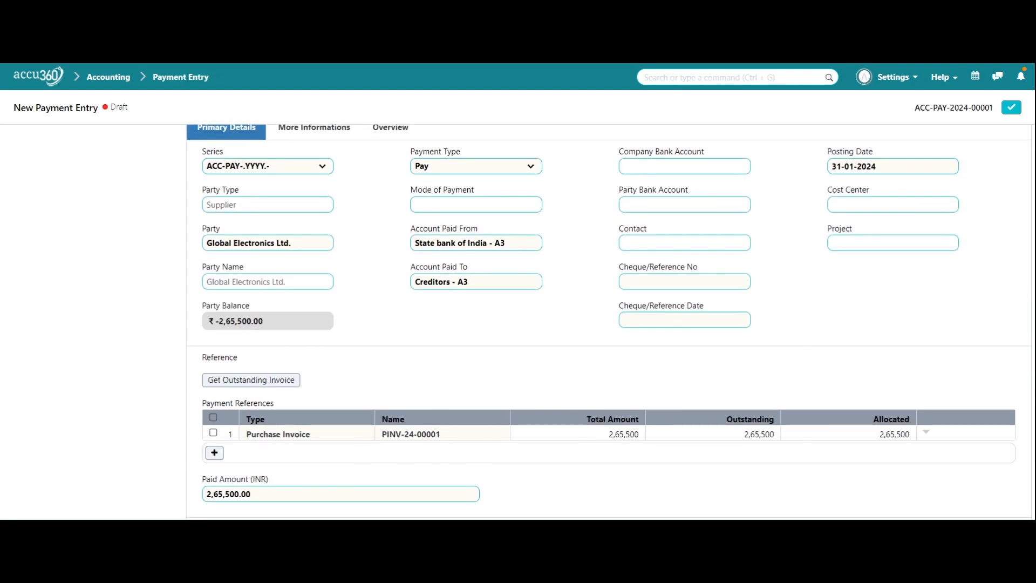
{"action": "scroll", "coordinate": [912, 195], "scroll_direction": "down", "scroll_amount": 1}
{"action": "scroll", "coordinate": [912, 196], "scroll_direction": "down", "scroll_amount": 5}
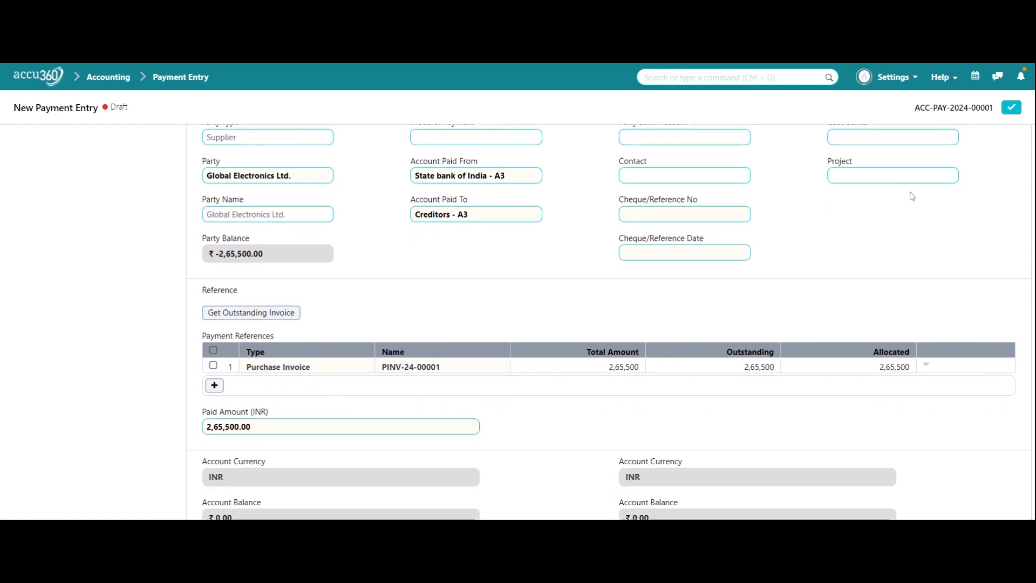
{"action": "scroll", "coordinate": [913, 196], "scroll_direction": "up", "scroll_amount": 6}
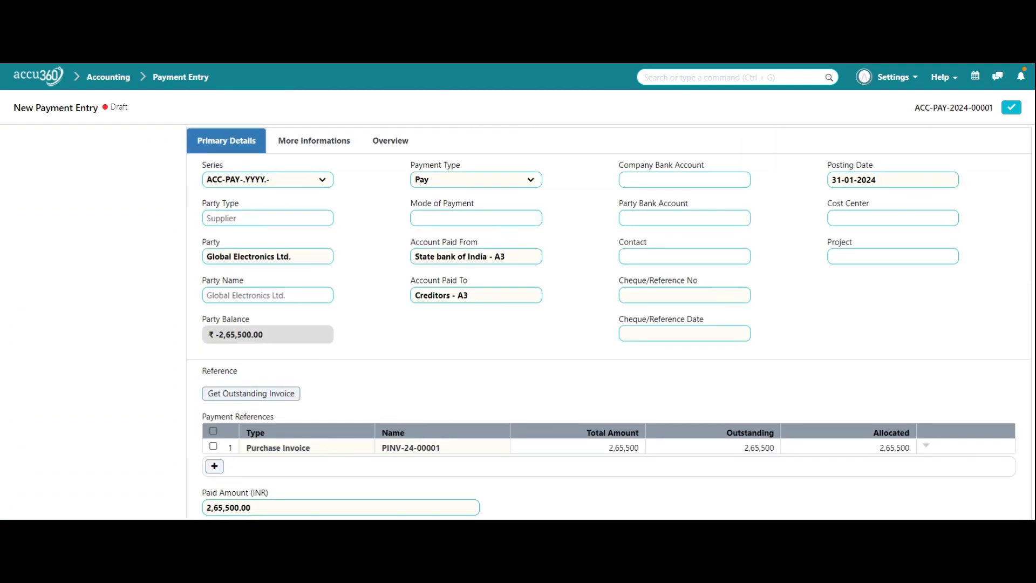
{"action": "left_click", "coordinate": [476, 218]}
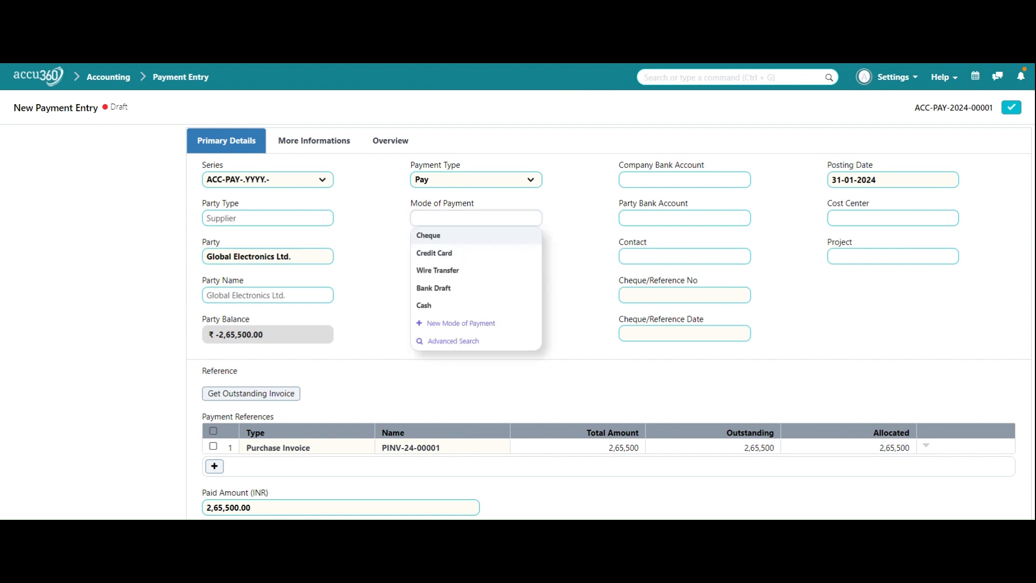
{"action": "left_click", "coordinate": [484, 306]}
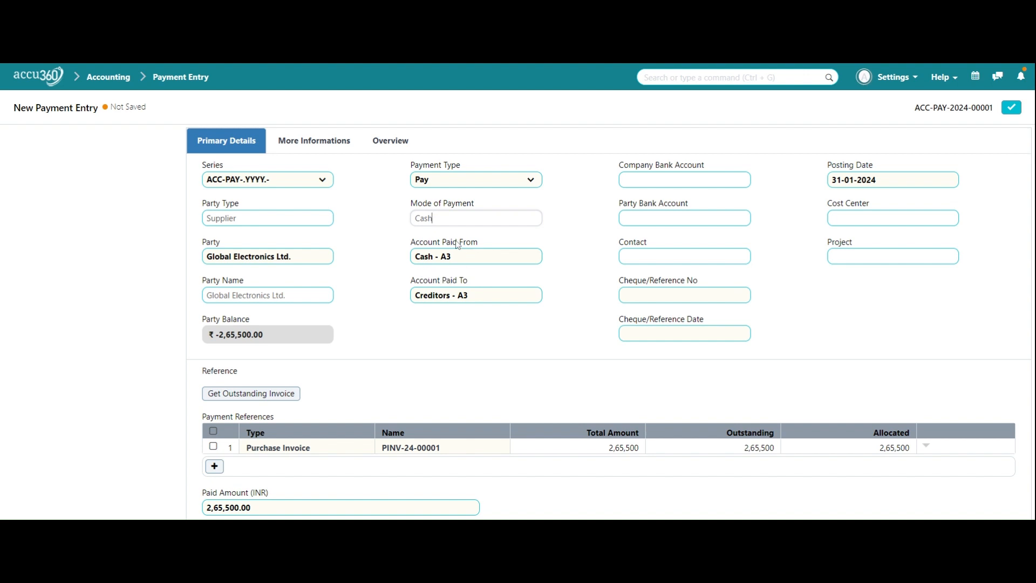
Change the payment entry's paid amount to ₹ 2,65,000
{"action": "scroll", "coordinate": [490, 312], "scroll_direction": "down", "scroll_amount": 1}
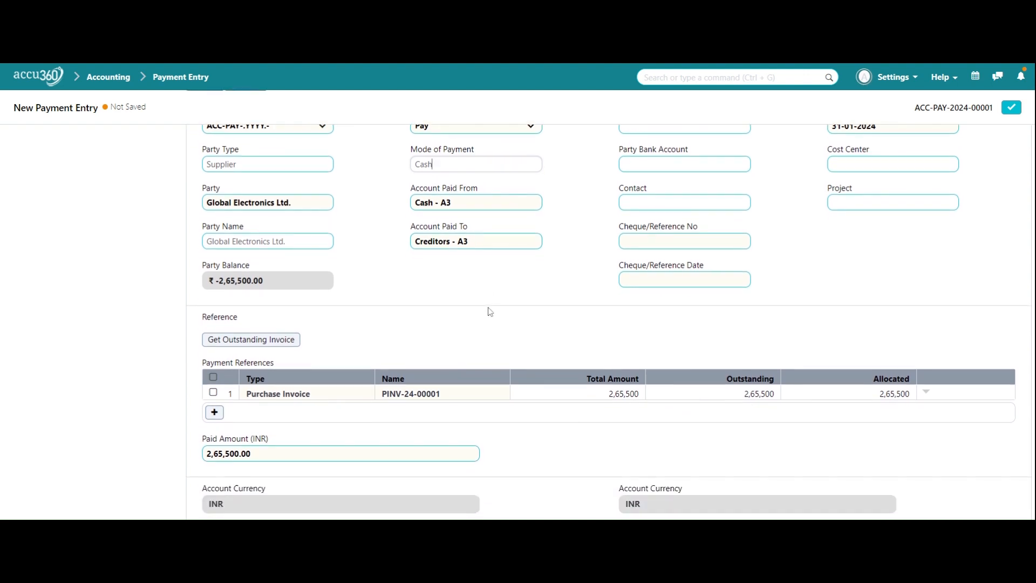
{"action": "scroll", "coordinate": [490, 312], "scroll_direction": "down", "scroll_amount": 1}
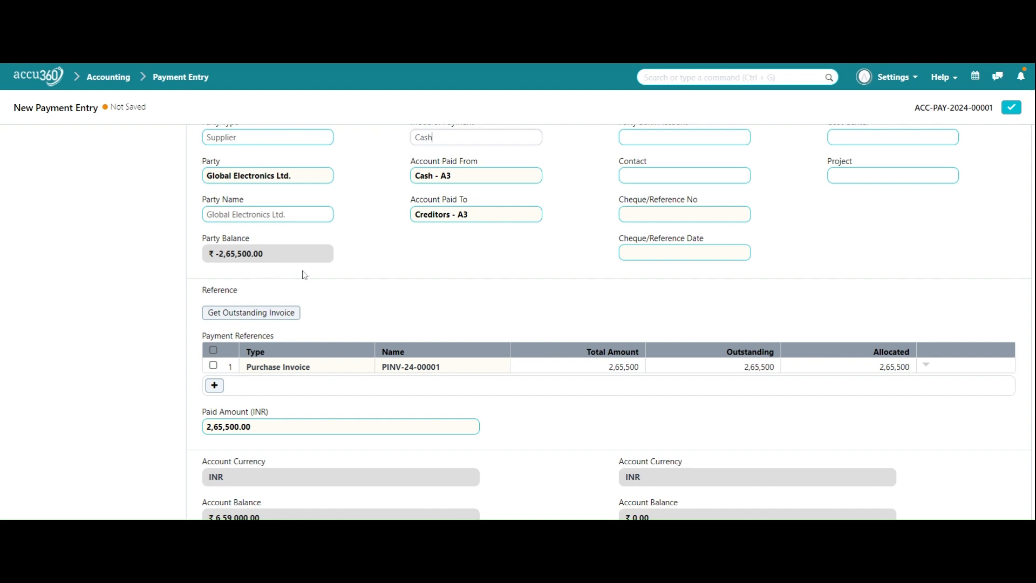
{"action": "scroll", "coordinate": [305, 276], "scroll_direction": "up", "scroll_amount": 2}
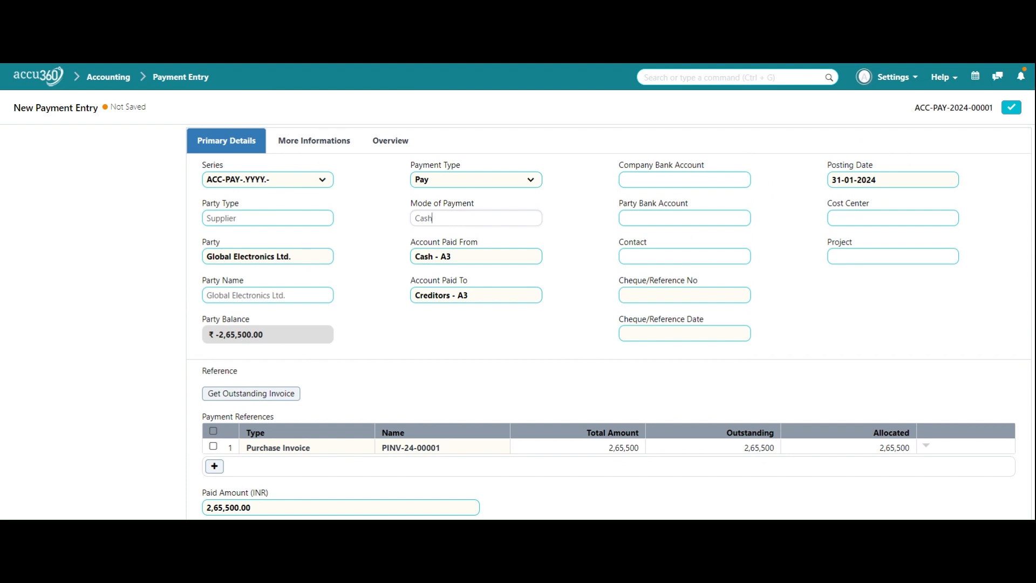
{"action": "scroll", "coordinate": [281, 292], "scroll_direction": "down", "scroll_amount": 3}
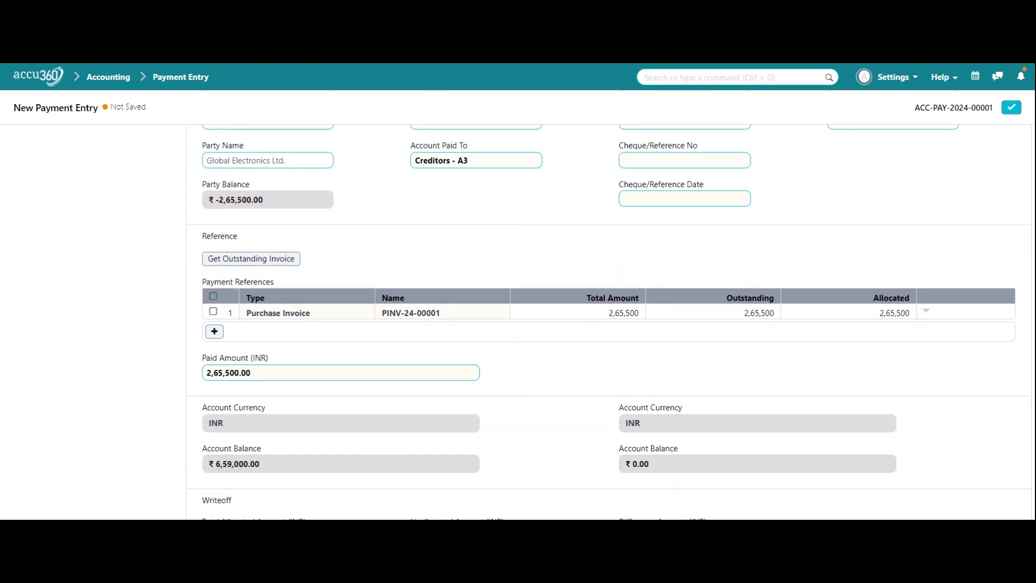
{"action": "left_click", "coordinate": [281, 373]}
{"action": "left_click", "coordinate": [252, 373]}
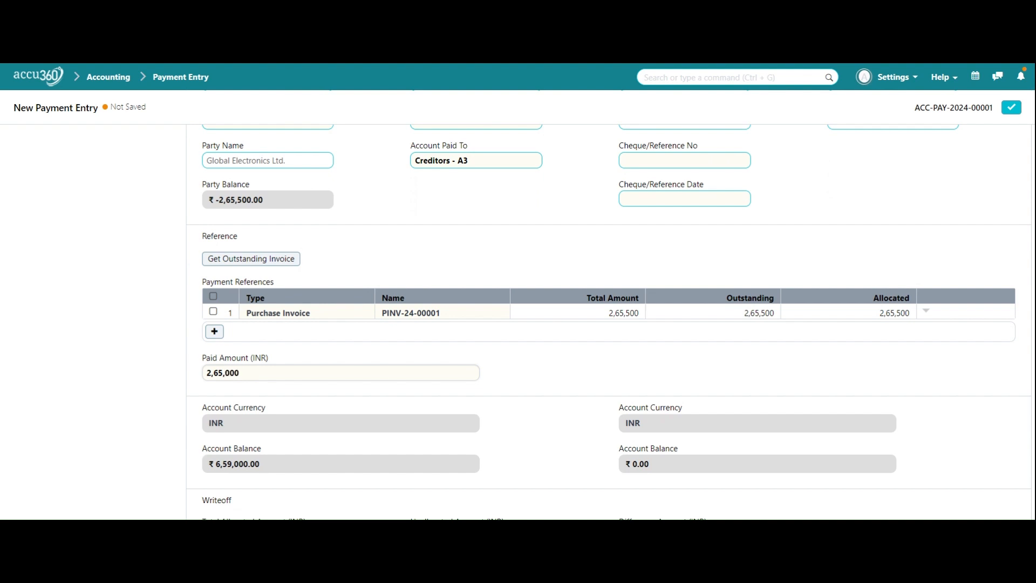
{"action": "left_click", "coordinate": [522, 374]}
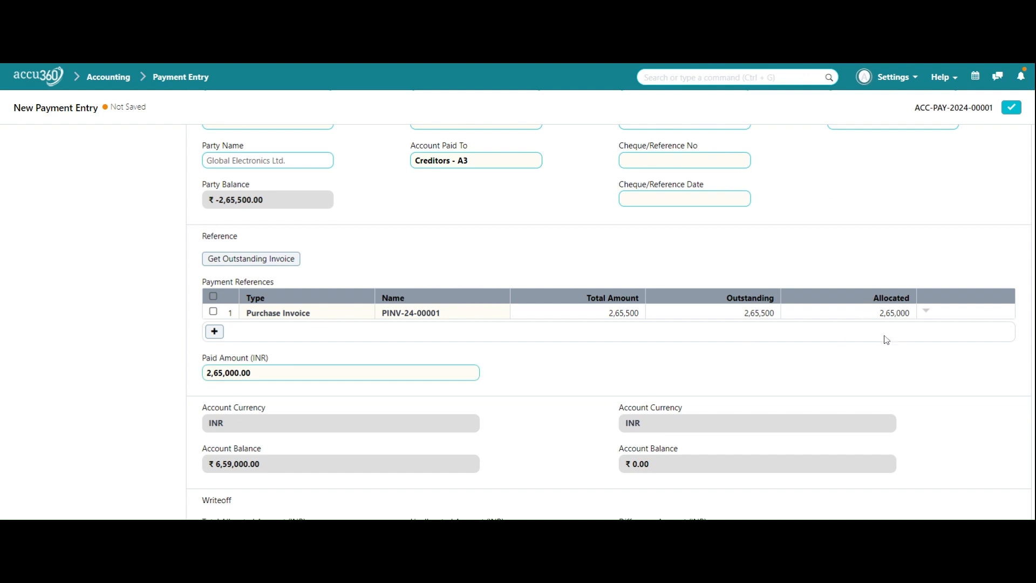
Set the allocated amount of the referenced purchase invoice to 2,65,500 in the payment references
{"action": "scroll", "coordinate": [916, 309], "scroll_direction": "down", "scroll_amount": 1}
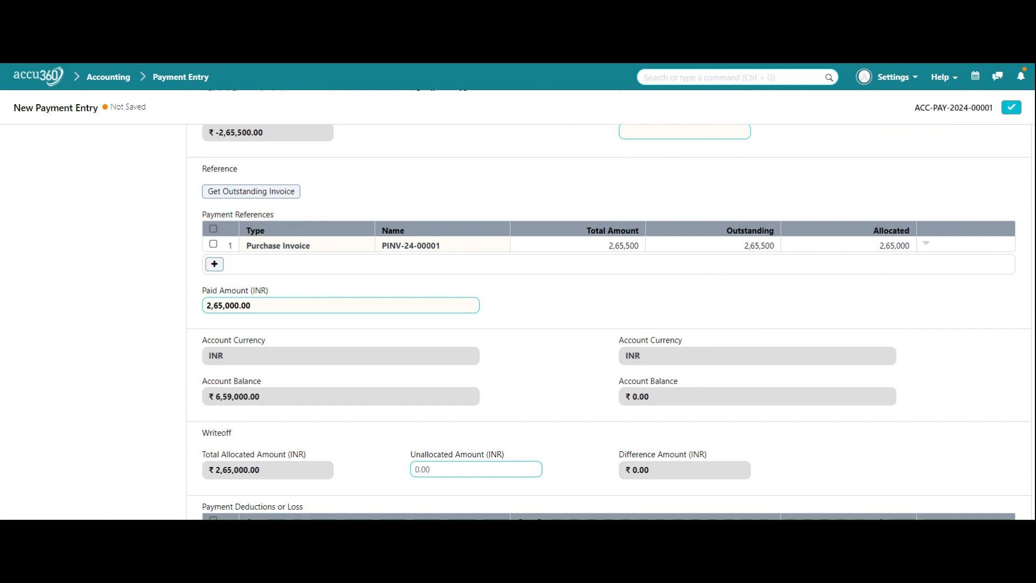
{"action": "left_click", "coordinate": [875, 249]}
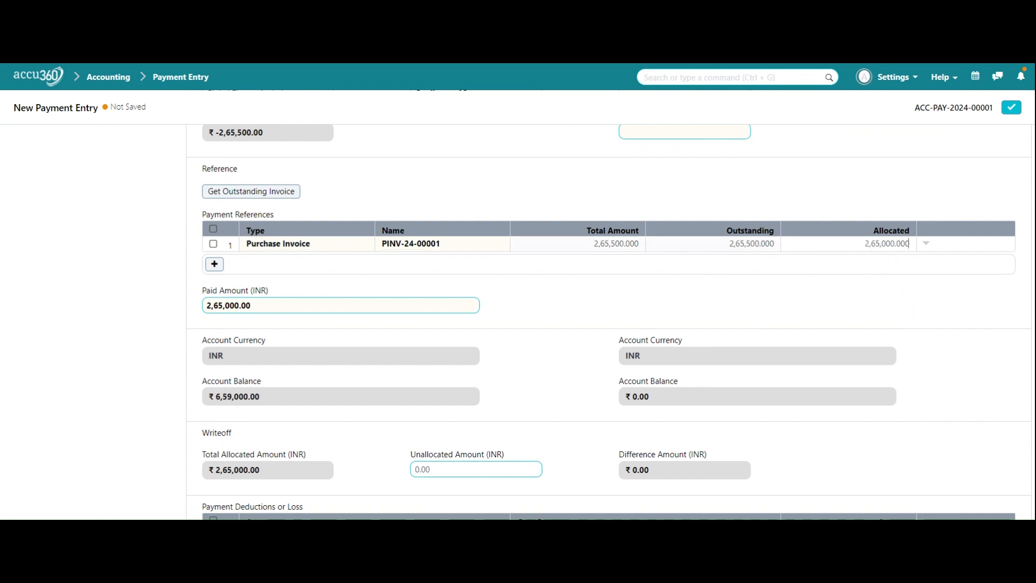
{"action": "type", "text": "26"}
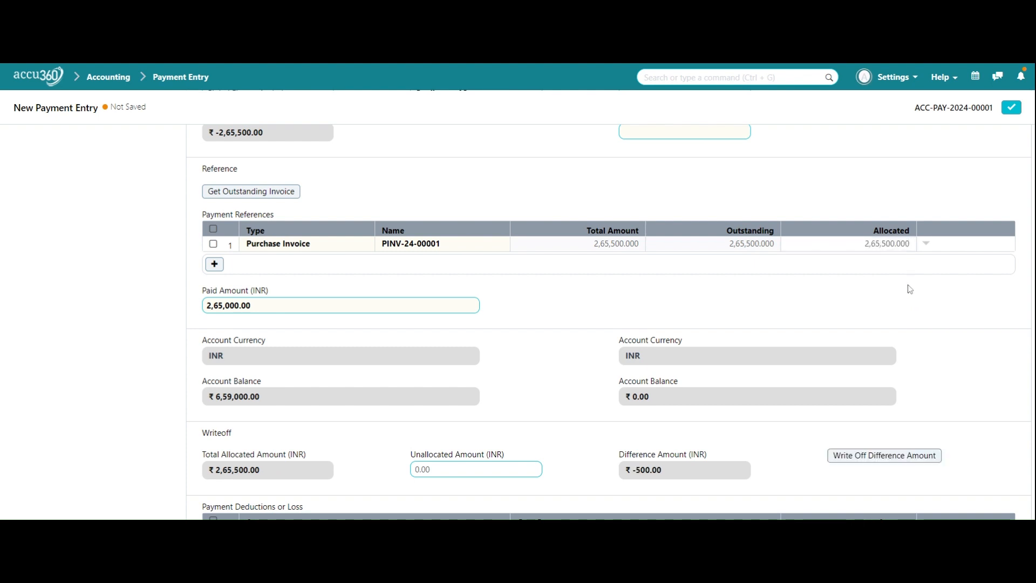
Write off the difference amount as a payment deduction and save the payment entry
{"action": "scroll", "coordinate": [910, 289], "scroll_direction": "down", "scroll_amount": 2}
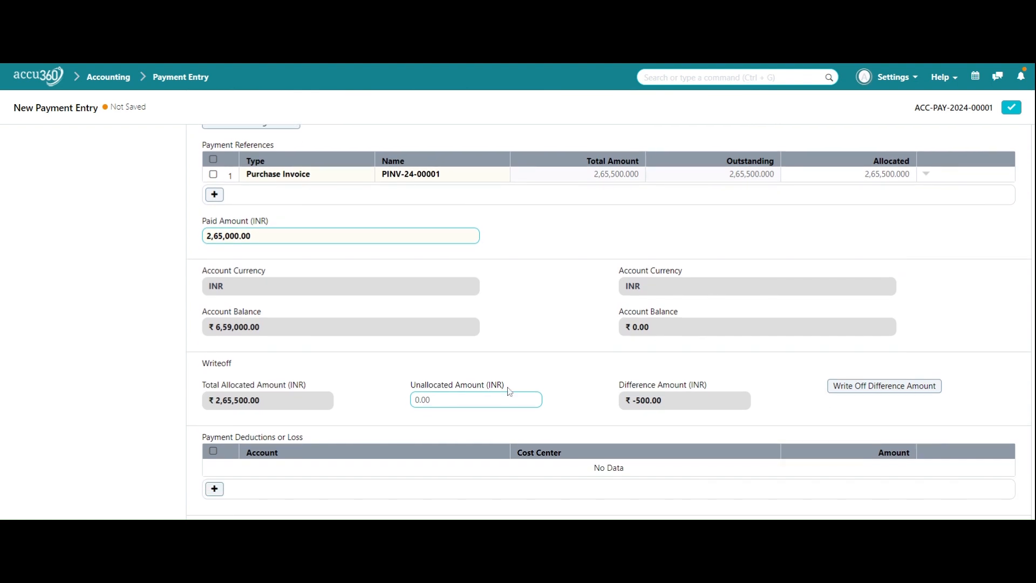
{"action": "scroll", "coordinate": [506, 395], "scroll_direction": "down", "scroll_amount": 1}
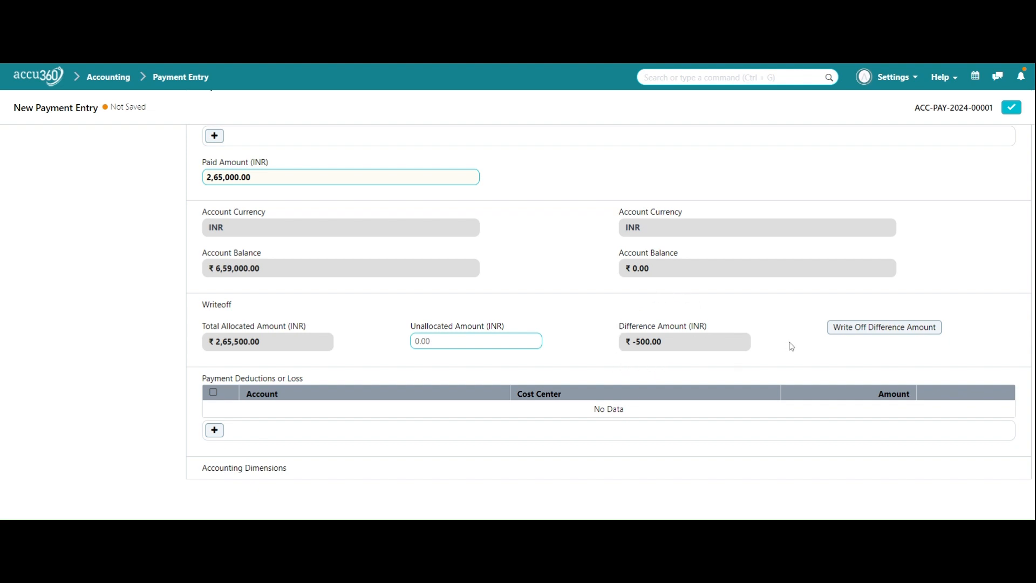
{"action": "left_click", "coordinate": [870, 329]}
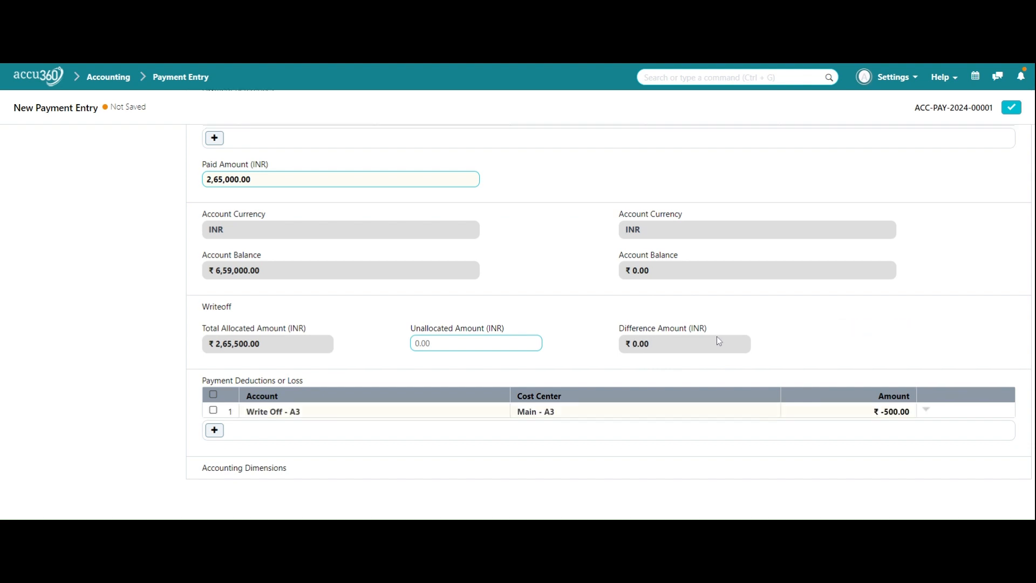
{"action": "left_click", "coordinate": [1012, 107]}
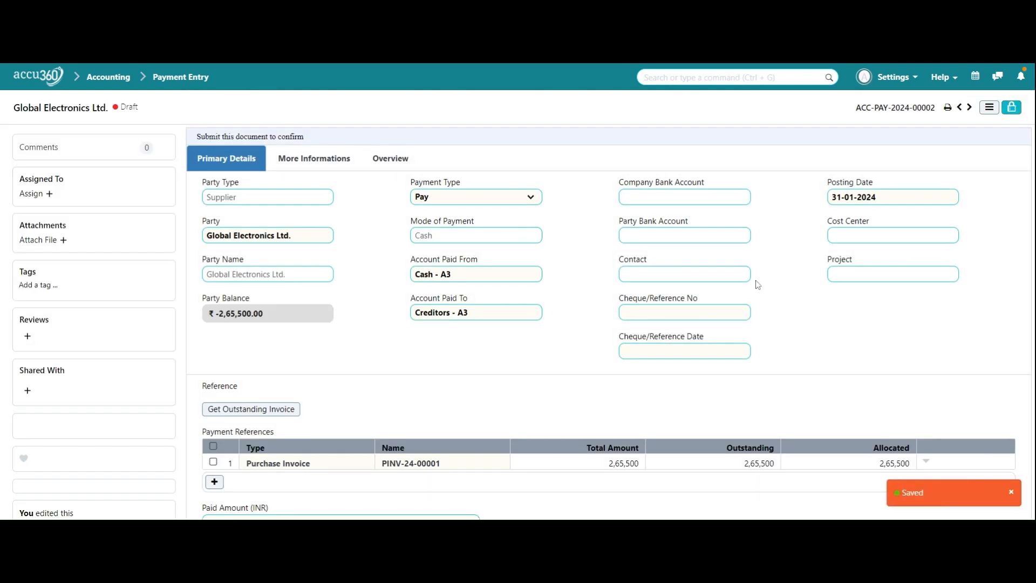
Review the saved Global Electronics Ltd. payment entry and permanently submit it
{"action": "scroll", "coordinate": [759, 285], "scroll_direction": "down", "scroll_amount": 6}
{"action": "scroll", "coordinate": [757, 285], "scroll_direction": "up", "scroll_amount": 2}
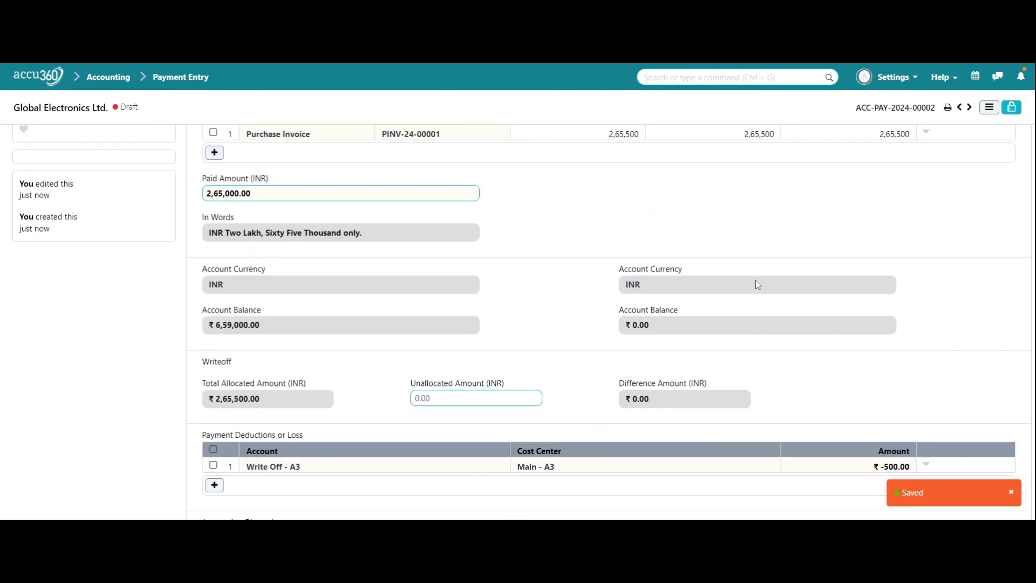
{"action": "scroll", "coordinate": [758, 285], "scroll_direction": "down", "scroll_amount": 4}
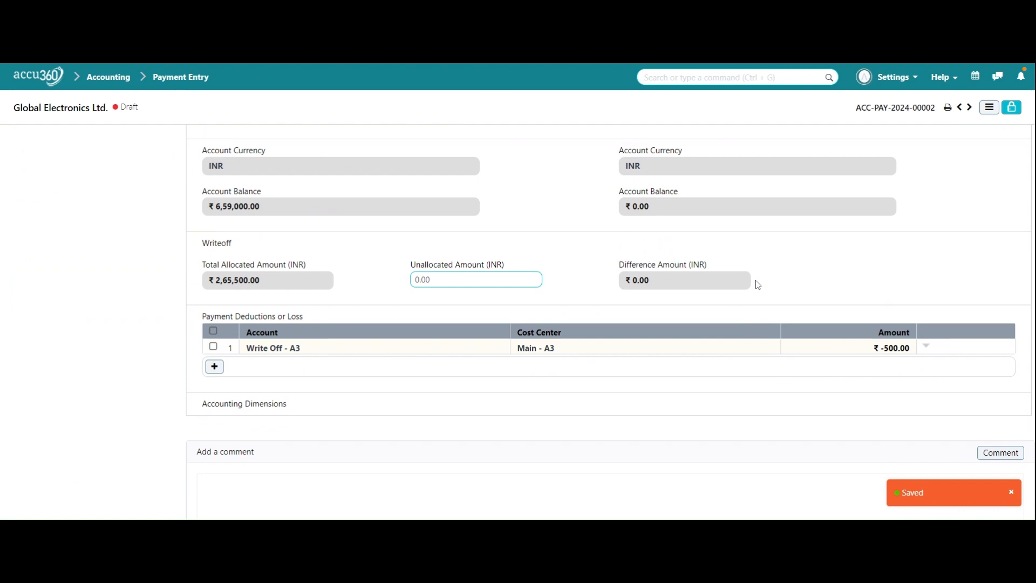
{"action": "scroll", "coordinate": [758, 285], "scroll_direction": "up", "scroll_amount": 10}
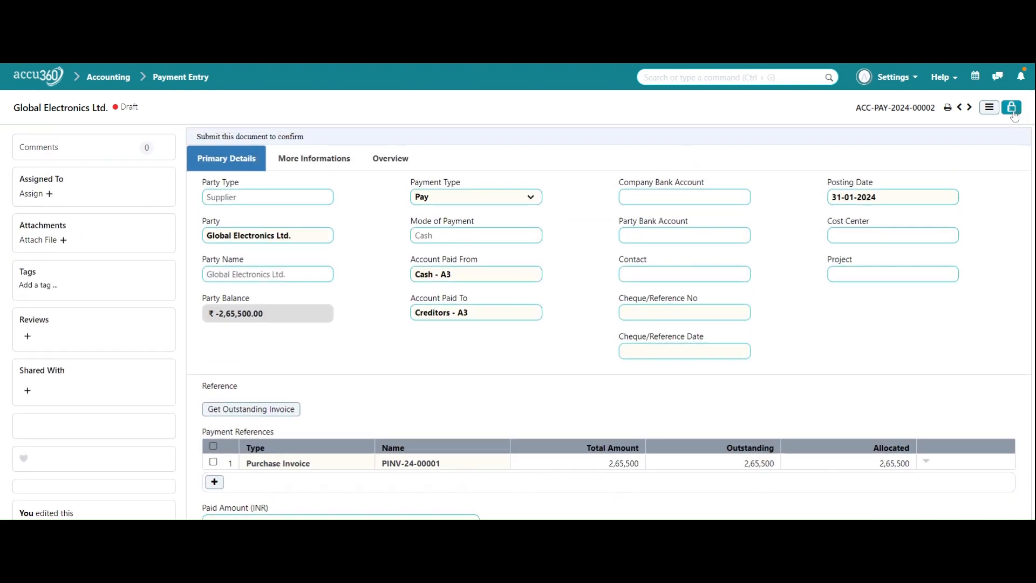
{"action": "left_click", "coordinate": [1012, 111]}
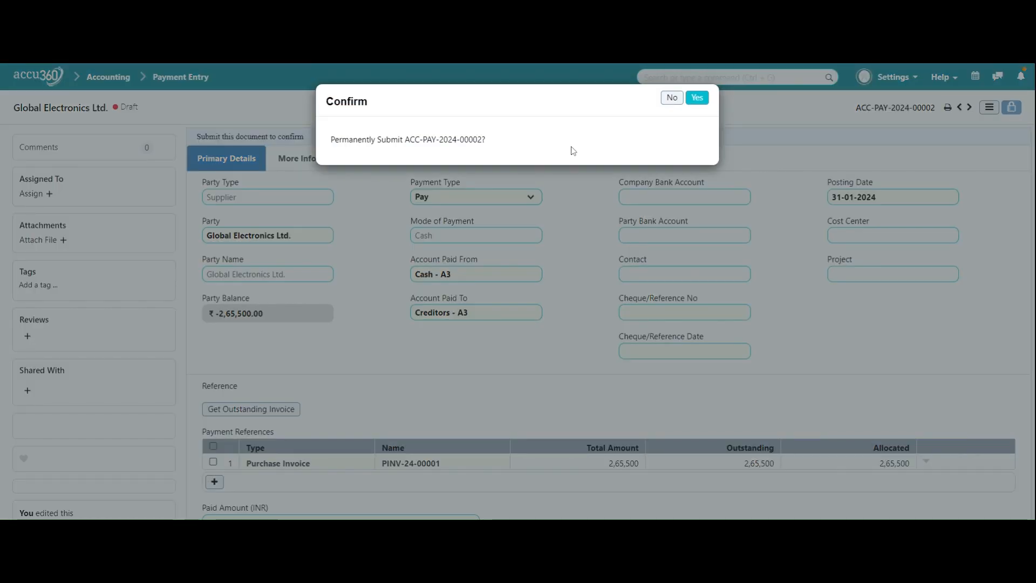
{"action": "left_click", "coordinate": [697, 99]}
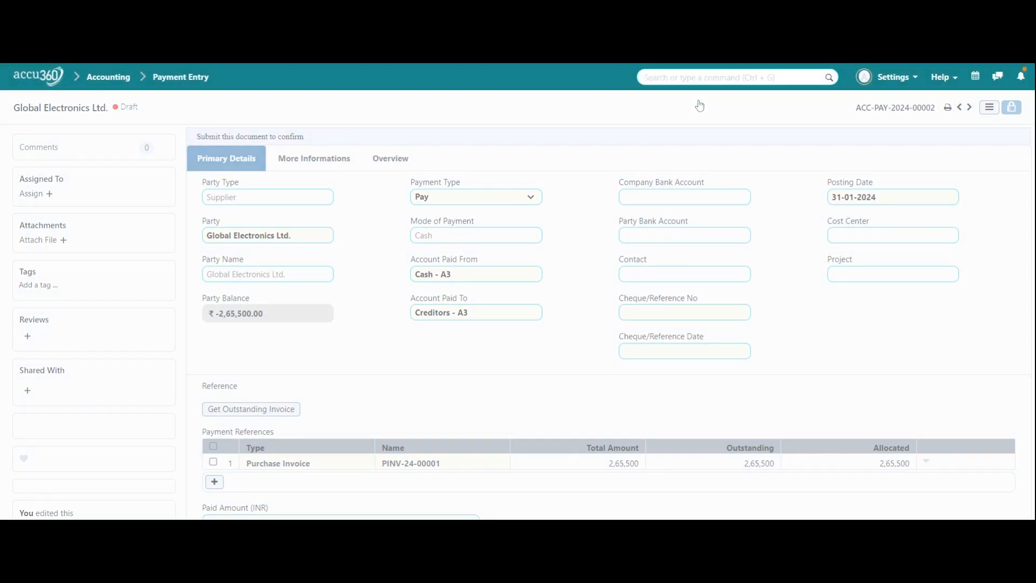
Examine the submitted payment entry's activity log, outstanding and paid amounts, and write-off deduction
{"action": "scroll", "coordinate": [703, 208], "scroll_direction": "down", "scroll_amount": 7}
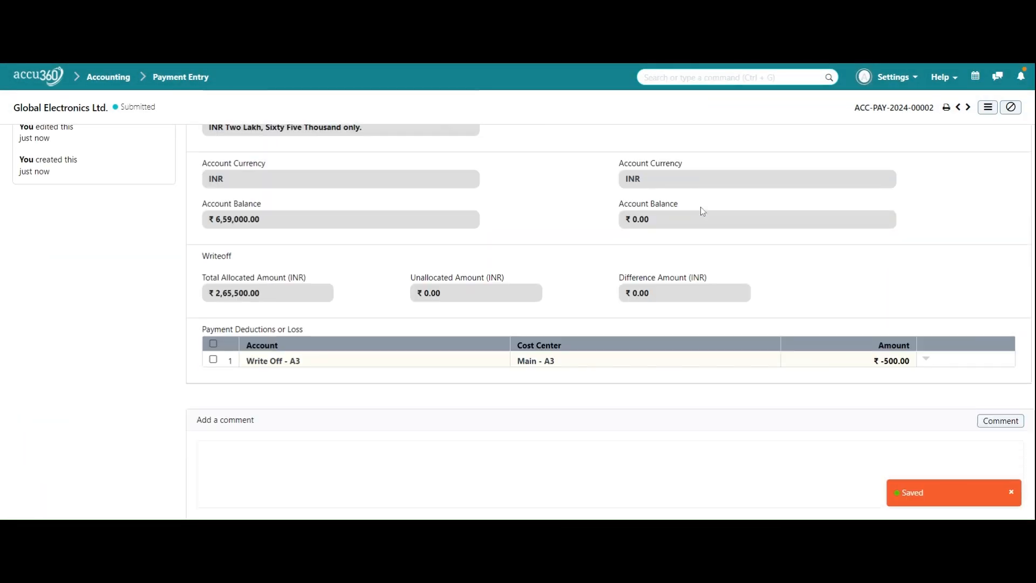
{"action": "scroll", "coordinate": [703, 211], "scroll_direction": "down", "scroll_amount": 4}
{"action": "scroll", "coordinate": [703, 211], "scroll_direction": "up", "scroll_amount": 2}
{"action": "scroll", "coordinate": [703, 211], "scroll_direction": "down", "scroll_amount": 3}
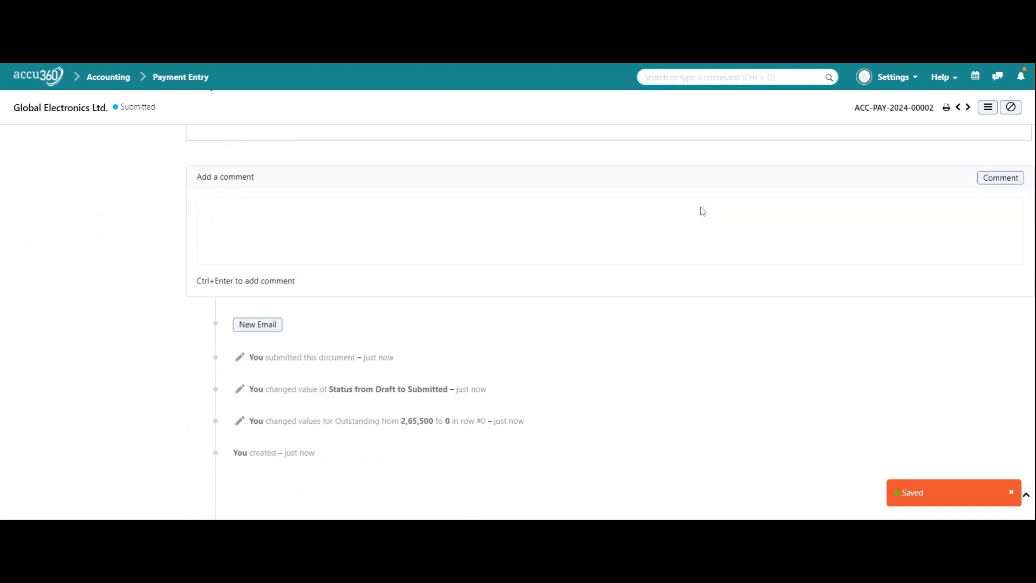
{"action": "scroll", "coordinate": [703, 212], "scroll_direction": "up", "scroll_amount": 12}
{"action": "scroll", "coordinate": [522, 321], "scroll_direction": "down", "scroll_amount": 1}
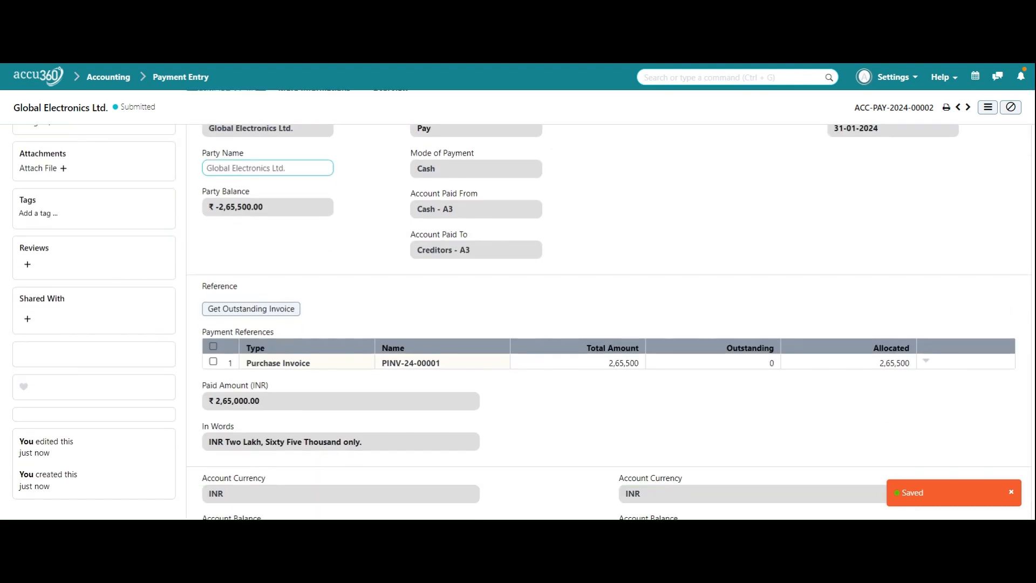
{"action": "scroll", "coordinate": [704, 211], "scroll_direction": "down", "scroll_amount": 2}
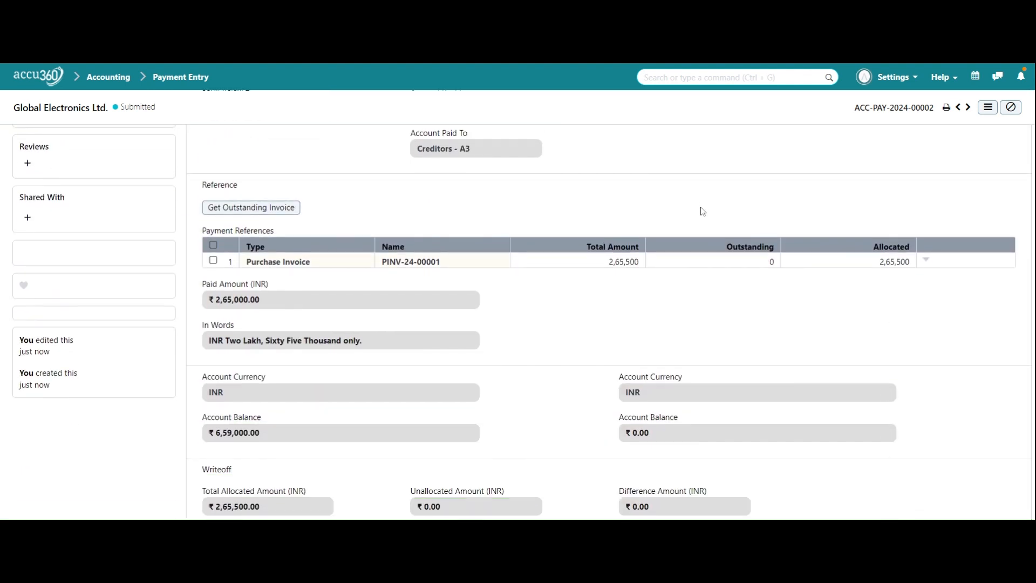
{"action": "scroll", "coordinate": [702, 211], "scroll_direction": "down", "scroll_amount": 3}
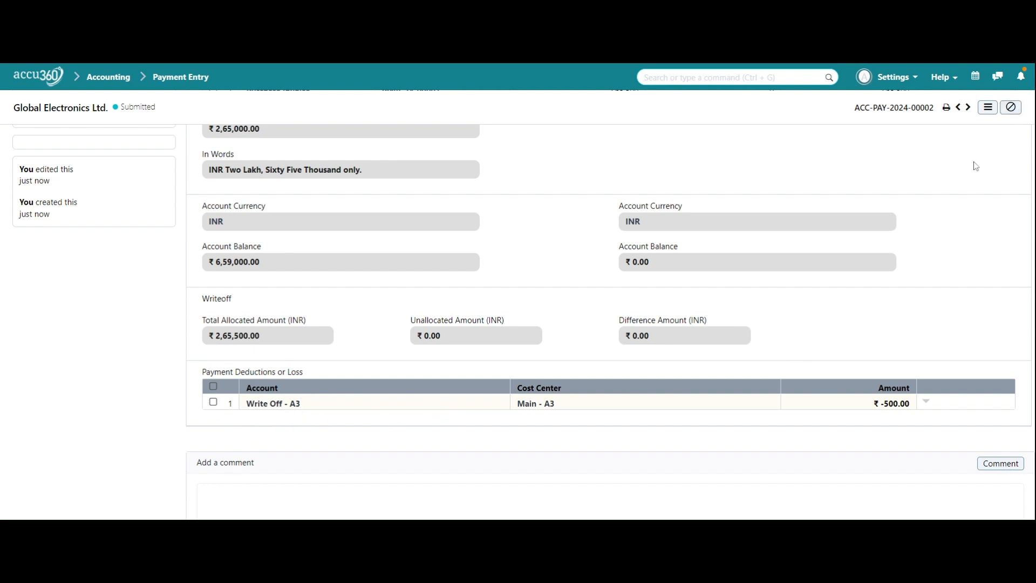
{"action": "scroll", "coordinate": [967, 157], "scroll_direction": "up", "scroll_amount": 1}
{"action": "scroll", "coordinate": [967, 157], "scroll_direction": "up", "scroll_amount": 1}
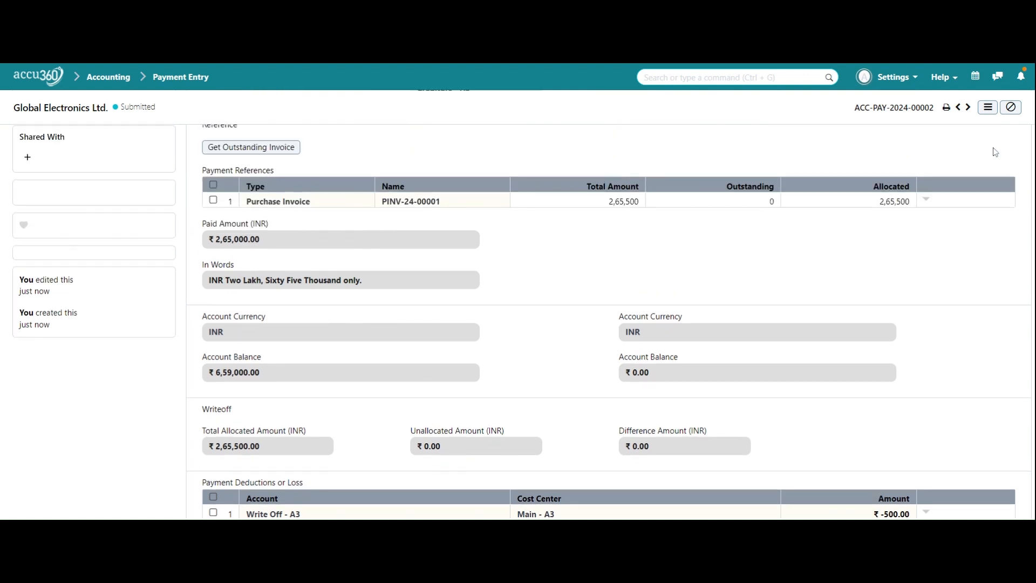
Permanently cancel the submitted Global Electronics Ltd. payment entry
{"action": "left_click", "coordinate": [1011, 108]}
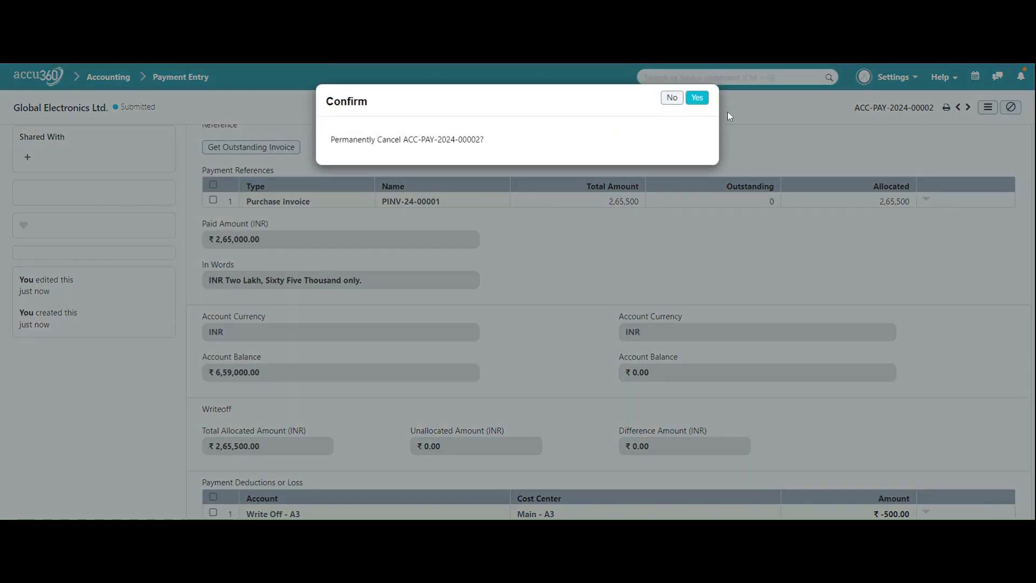
{"action": "left_click", "coordinate": [703, 102]}
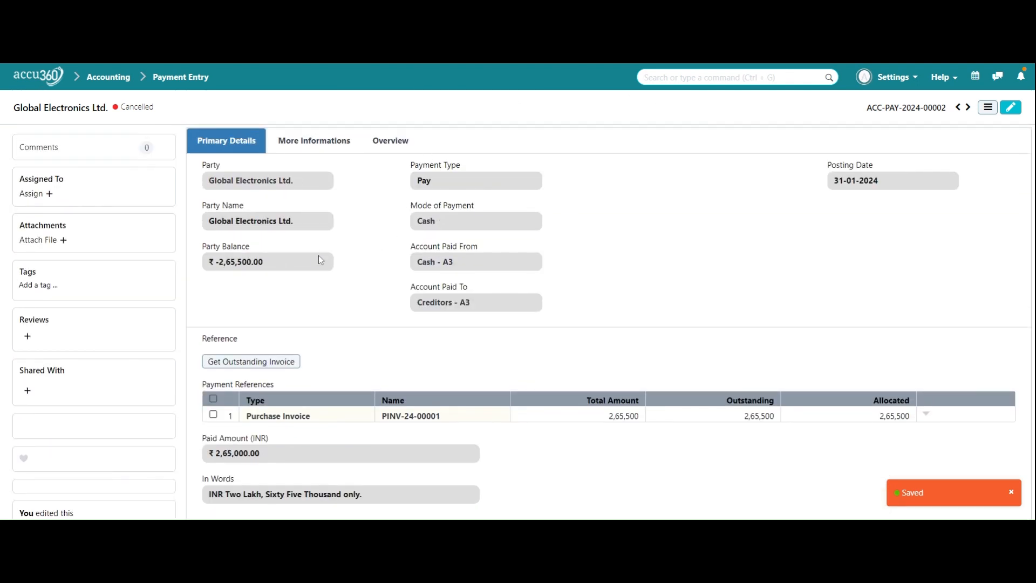
Try to select the Write Off - A3 row in the cancelled entry's payment deductions
{"action": "scroll", "coordinate": [320, 260], "scroll_direction": "down", "scroll_amount": 7}
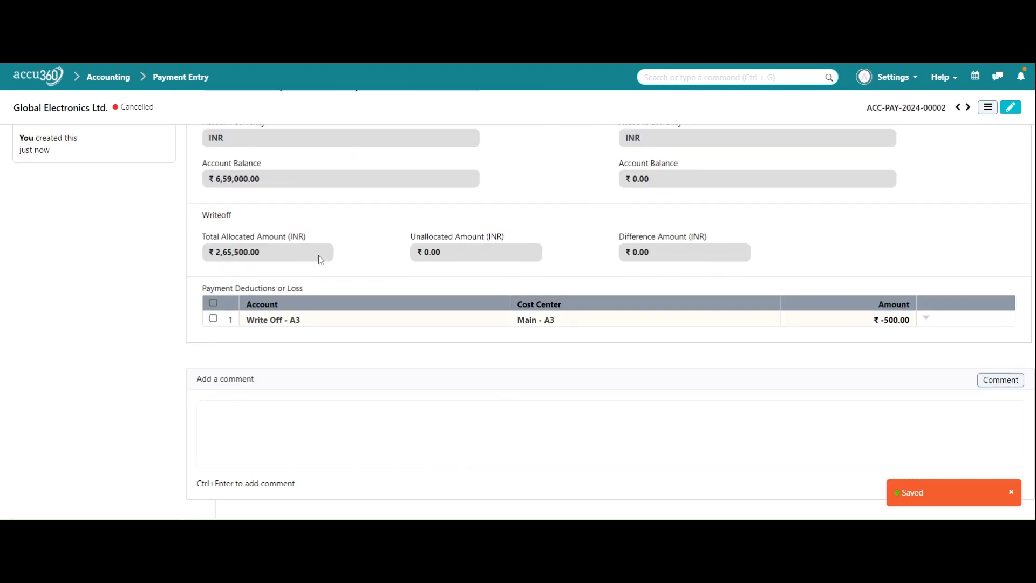
{"action": "scroll", "coordinate": [319, 254], "scroll_direction": "down", "scroll_amount": 4}
{"action": "scroll", "coordinate": [319, 257], "scroll_direction": "up", "scroll_amount": 3}
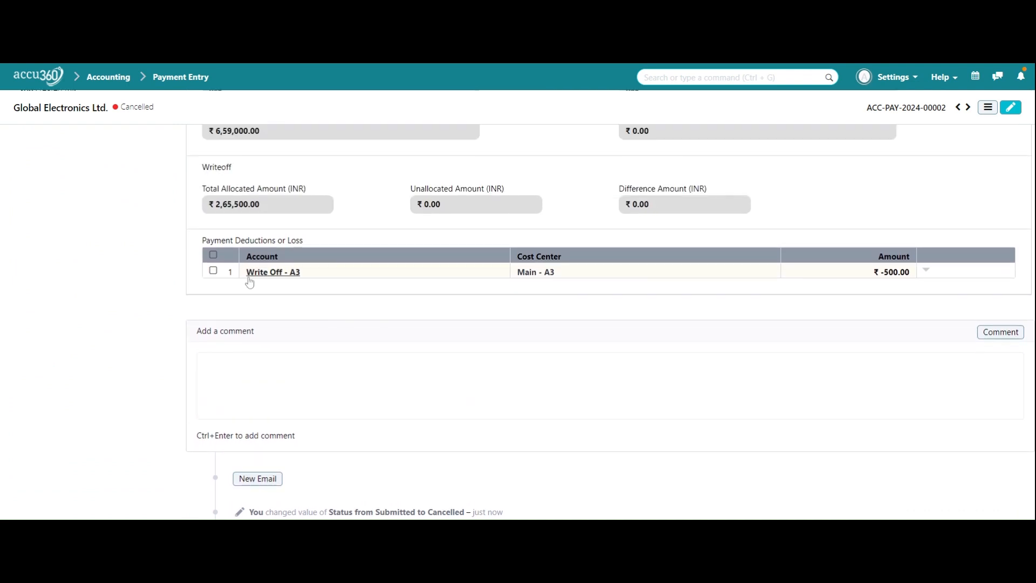
{"action": "left_click", "coordinate": [217, 273]}
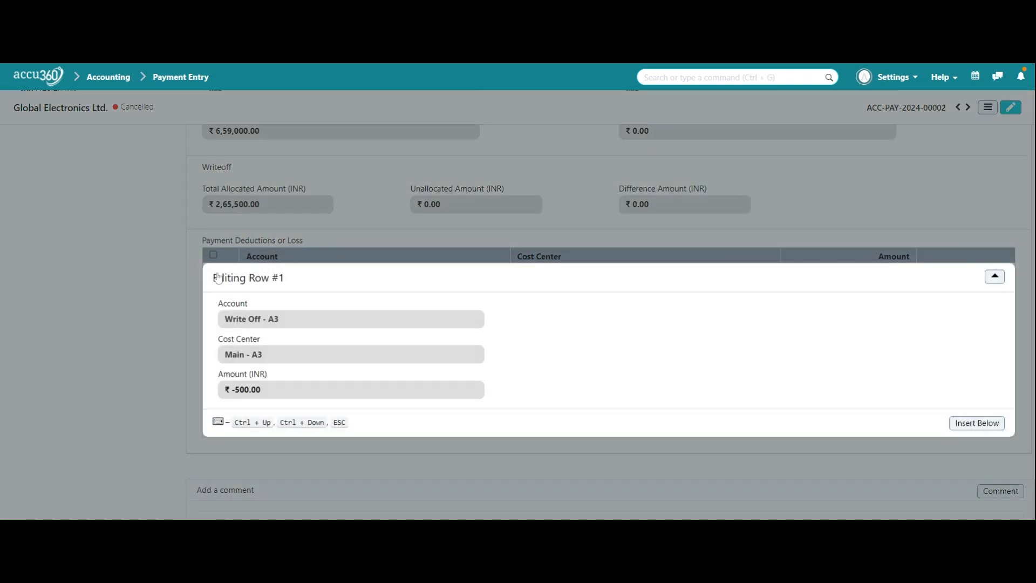
{"action": "left_click", "coordinate": [972, 247]}
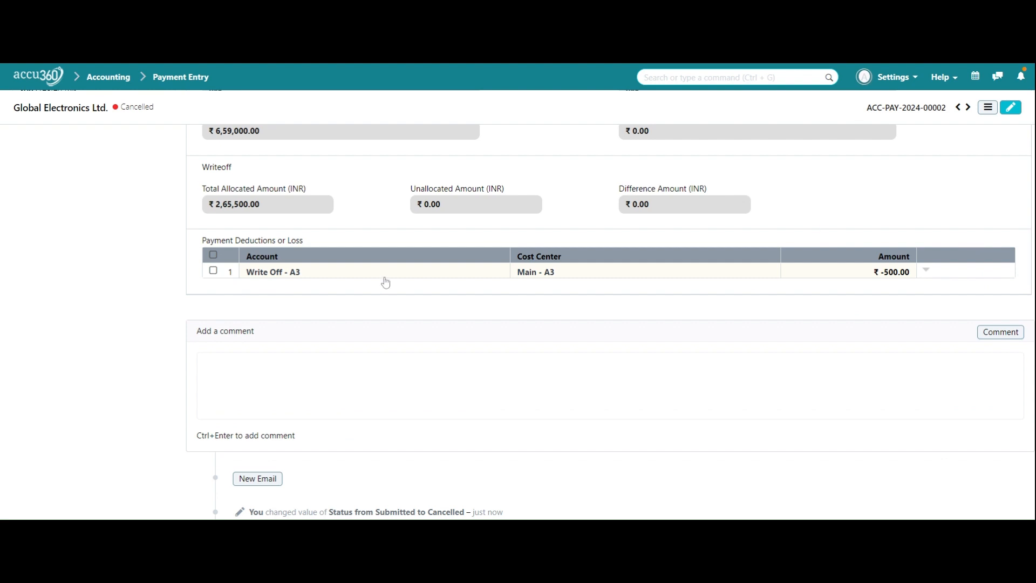
{"action": "left_click", "coordinate": [217, 271]}
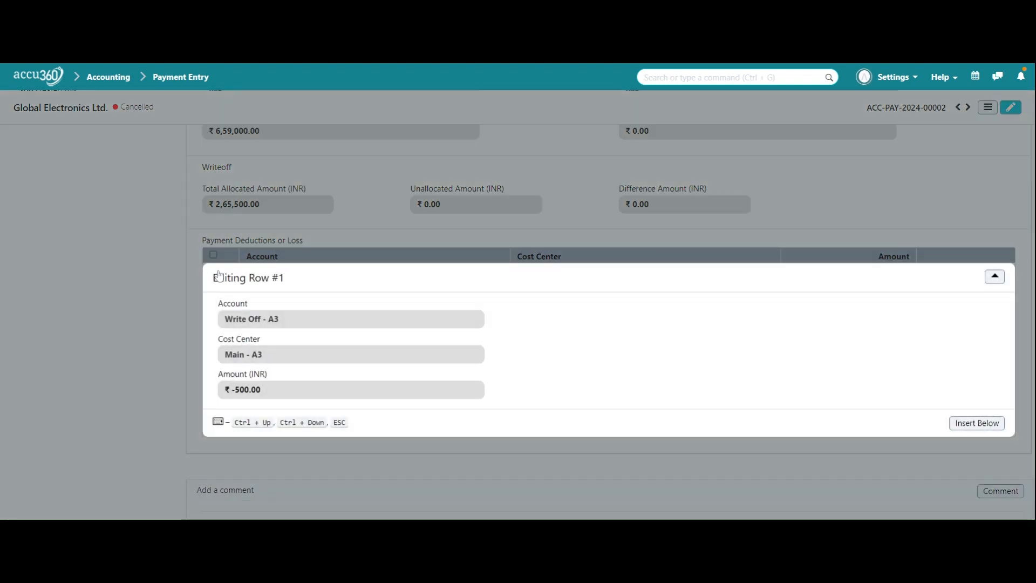
{"action": "left_click", "coordinate": [253, 264]}
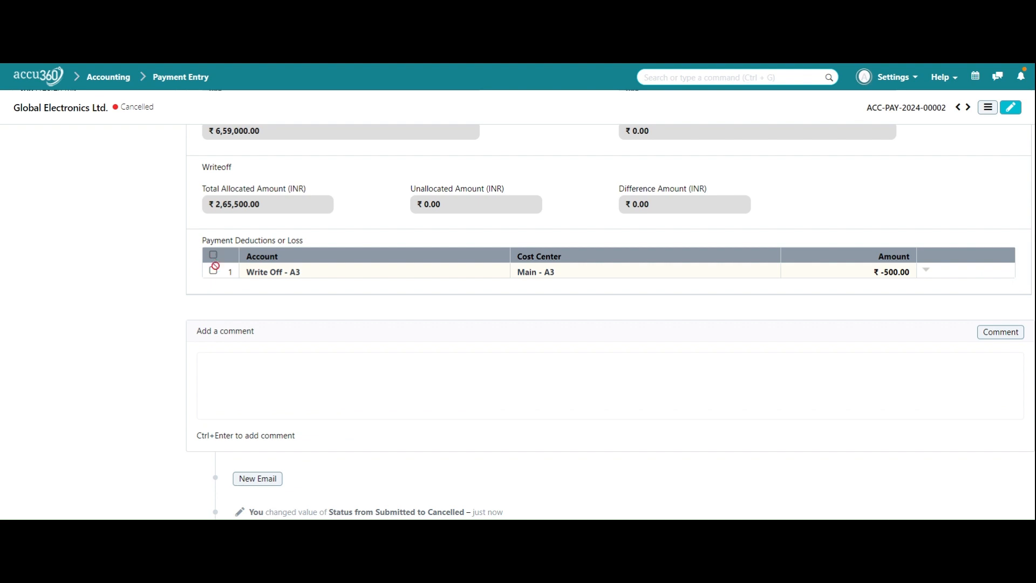
{"action": "scroll", "coordinate": [419, 244], "scroll_direction": "up", "scroll_amount": 8}
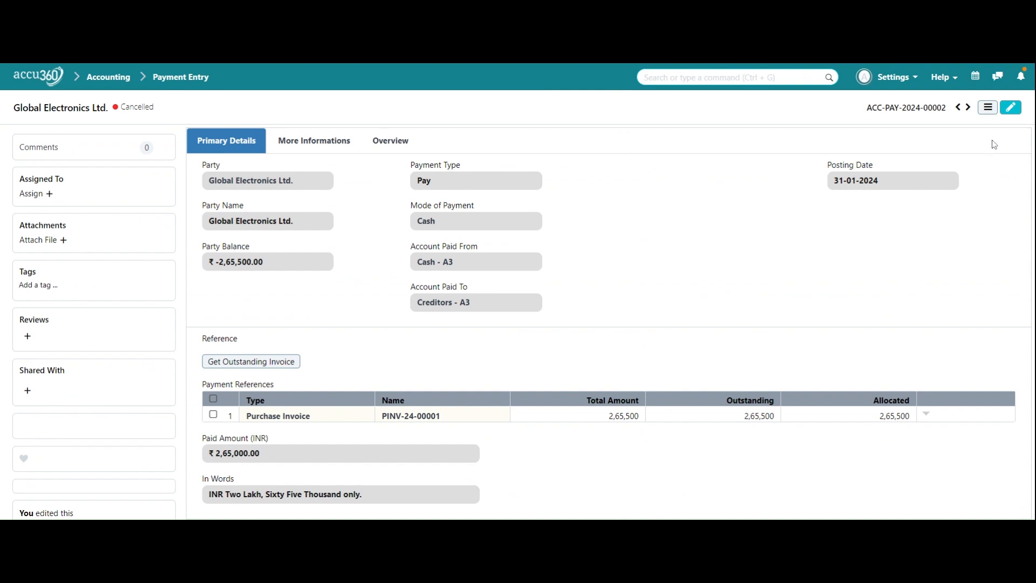
Amend the cancelled payment entry and delete the Write Off - A3 row from its payment deductions
{"action": "left_click", "coordinate": [1011, 108]}
{"action": "scroll", "coordinate": [829, 206], "scroll_direction": "down", "scroll_amount": 4}
{"action": "scroll", "coordinate": [830, 206], "scroll_direction": "down", "scroll_amount": 3}
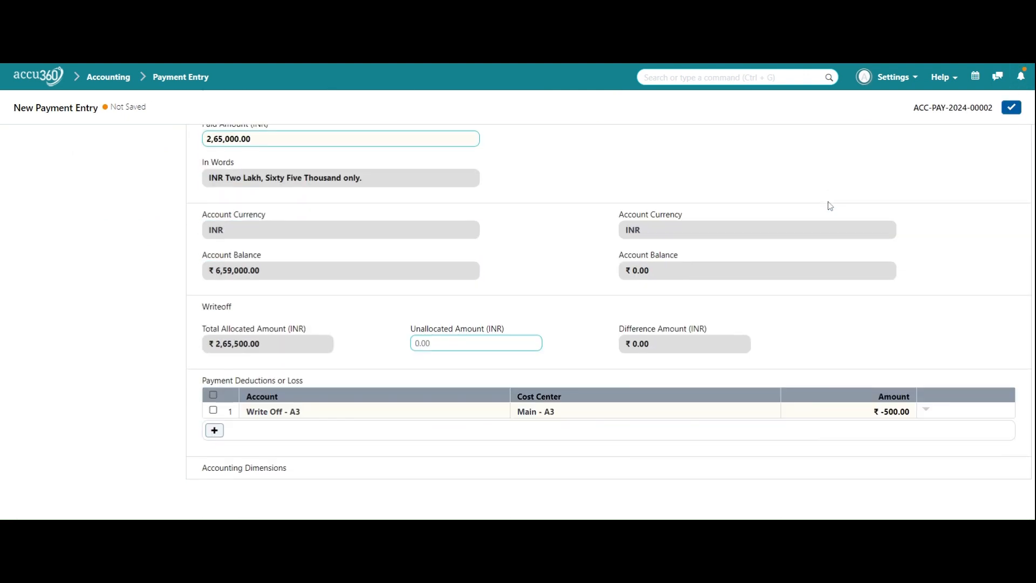
{"action": "left_click", "coordinate": [213, 411]}
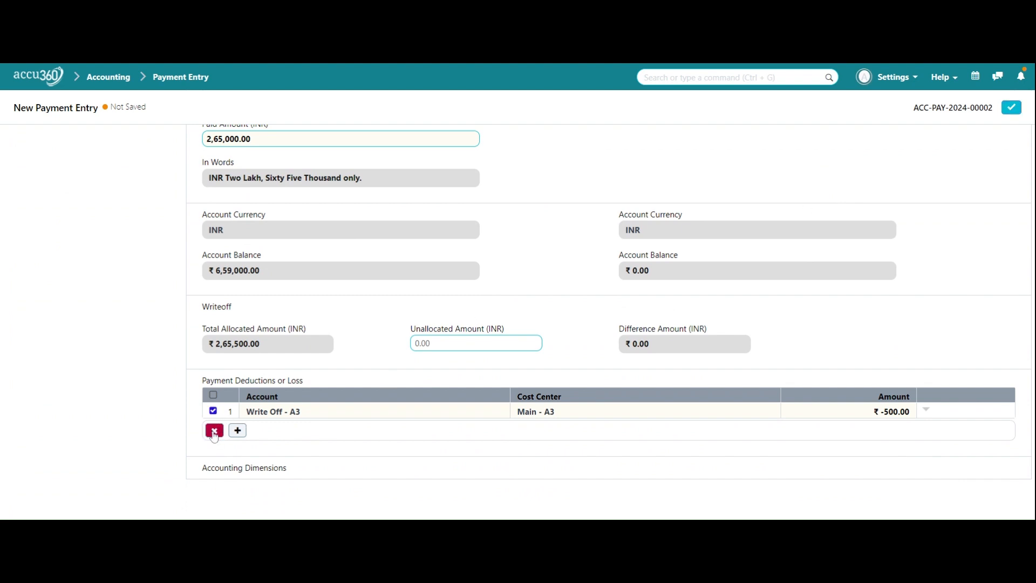
{"action": "left_click", "coordinate": [214, 431]}
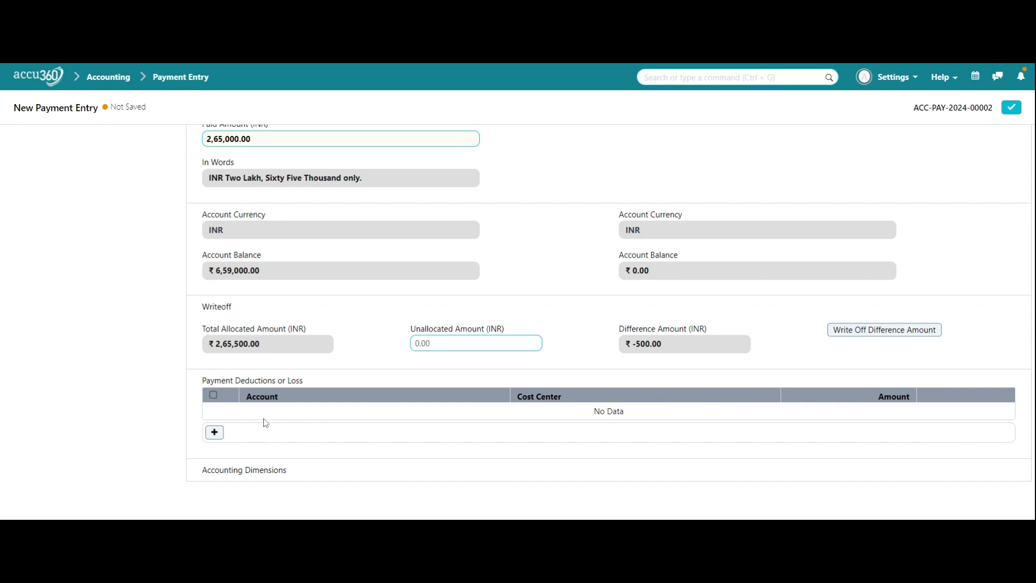
Add a payment deduction of -500 to the account discount received - A3 with cost center Main - A3
{"action": "left_click", "coordinate": [214, 432]}
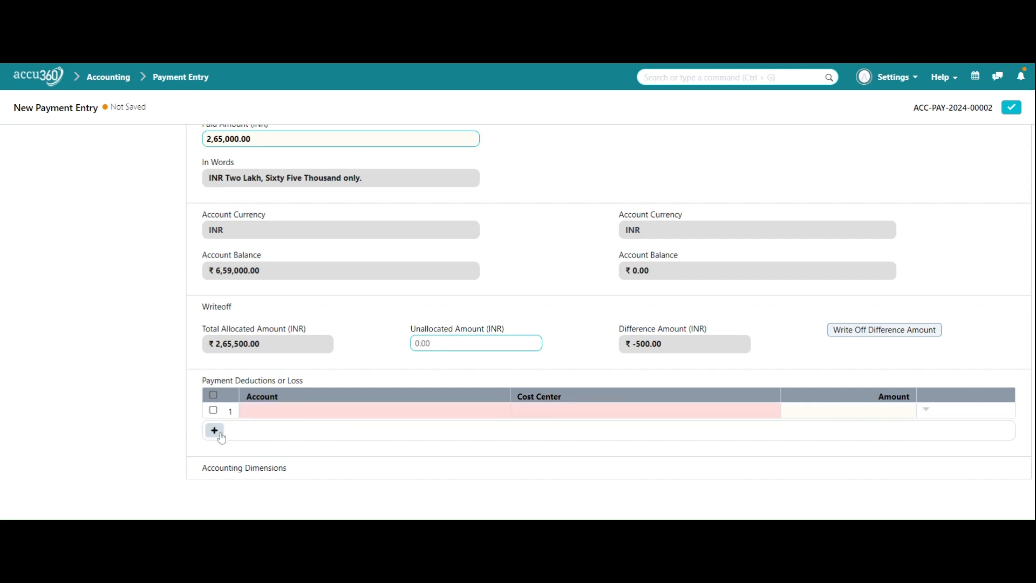
{"action": "left_click", "coordinate": [288, 414]}
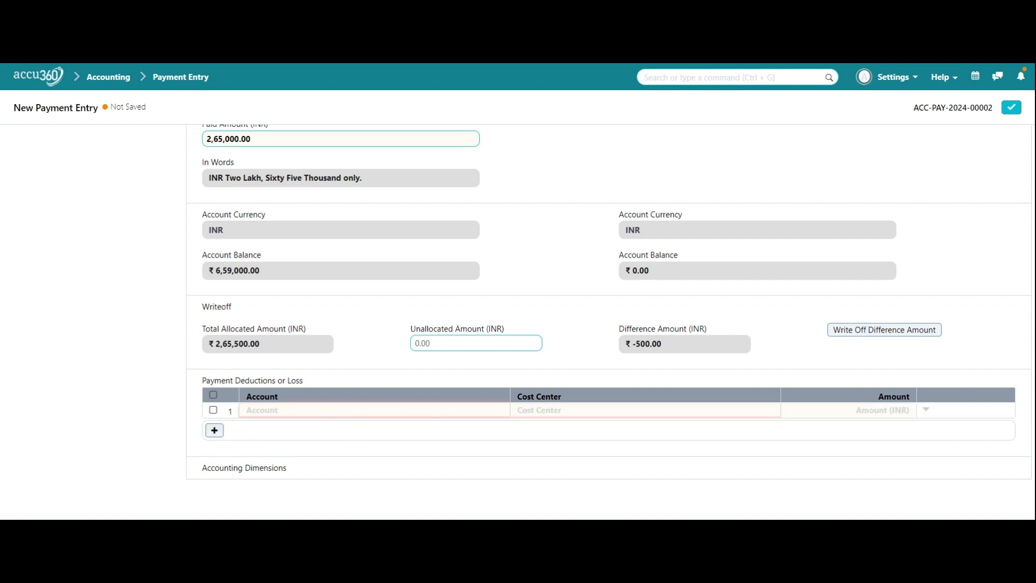
{"action": "type", "text": "dis"}
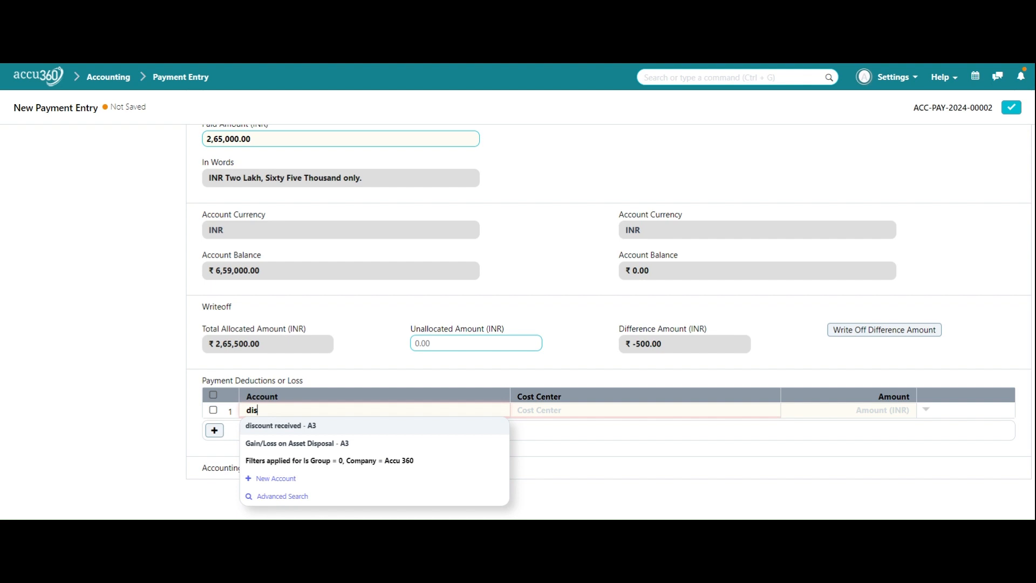
{"action": "left_click", "coordinate": [296, 426]}
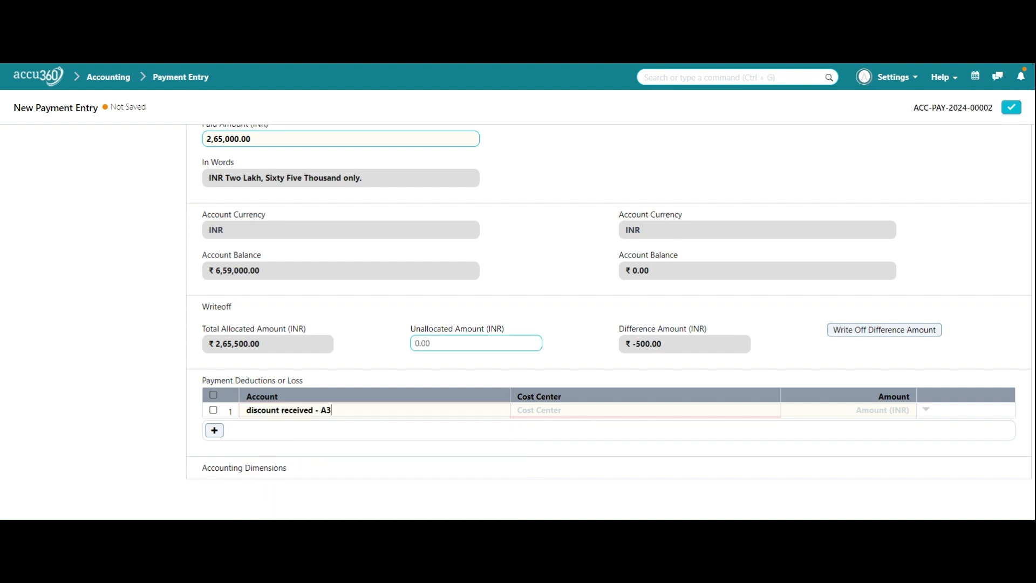
{"action": "left_click", "coordinate": [910, 410]}
{"action": "type", "text": "-500"}
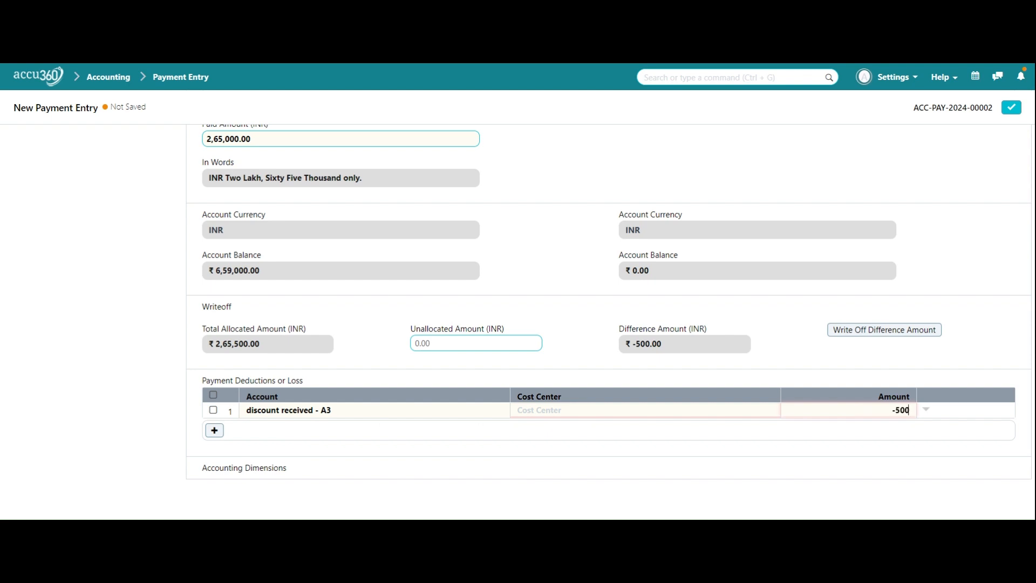
{"action": "left_click", "coordinate": [851, 449]}
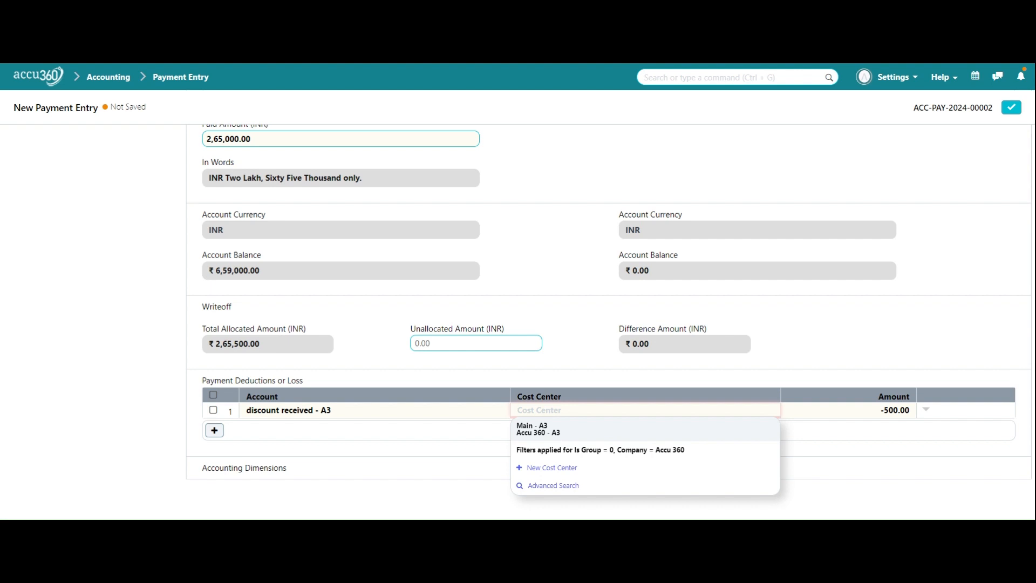
{"action": "left_click", "coordinate": [548, 428]}
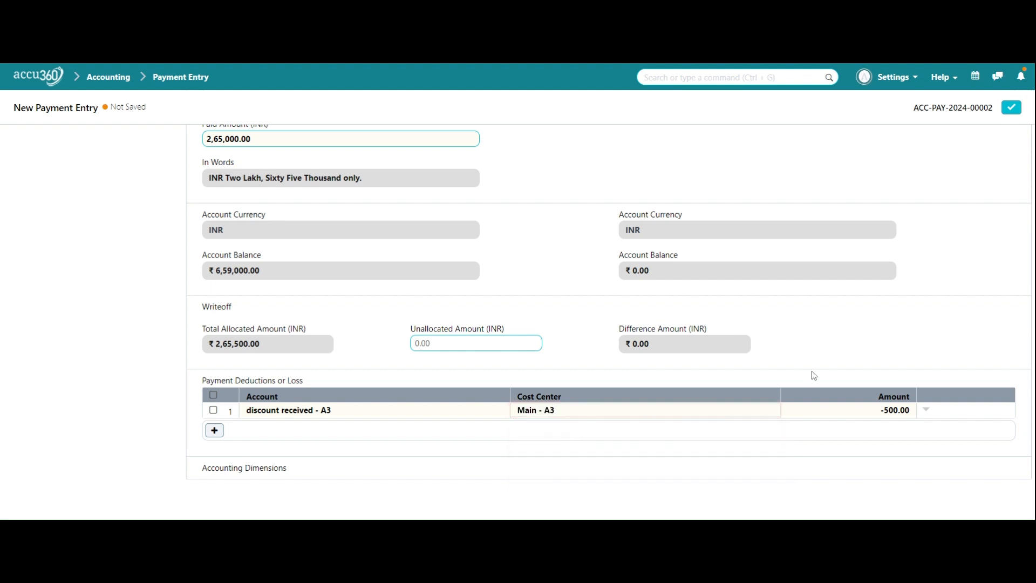
Save the amended Global Electronics Ltd. payment entry and permanently submit it
{"action": "scroll", "coordinate": [938, 278], "scroll_direction": "up", "scroll_amount": 3}
{"action": "scroll", "coordinate": [938, 278], "scroll_direction": "up", "scroll_amount": 4}
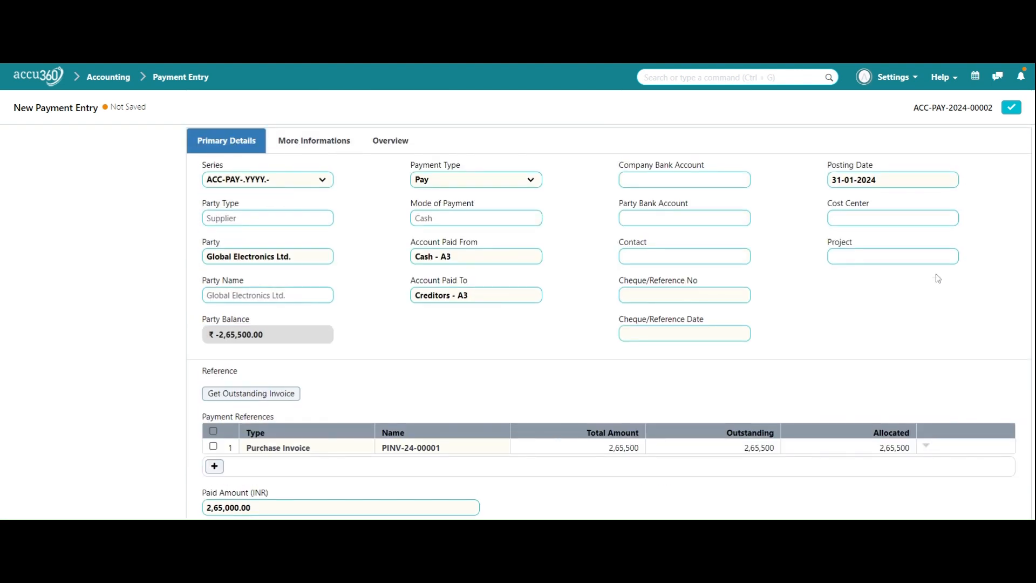
{"action": "left_click", "coordinate": [1008, 112]}
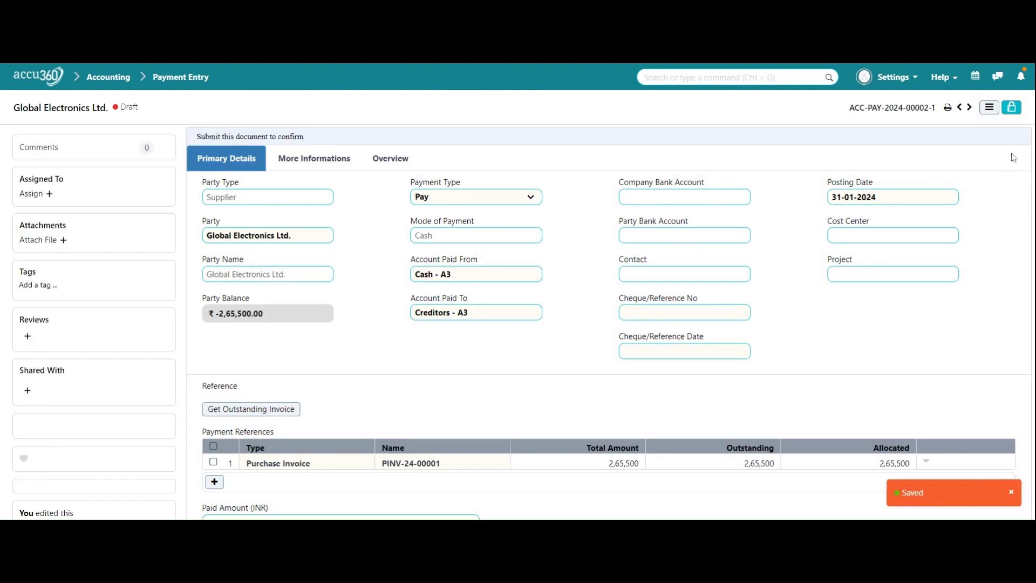
{"action": "left_click", "coordinate": [1013, 108]}
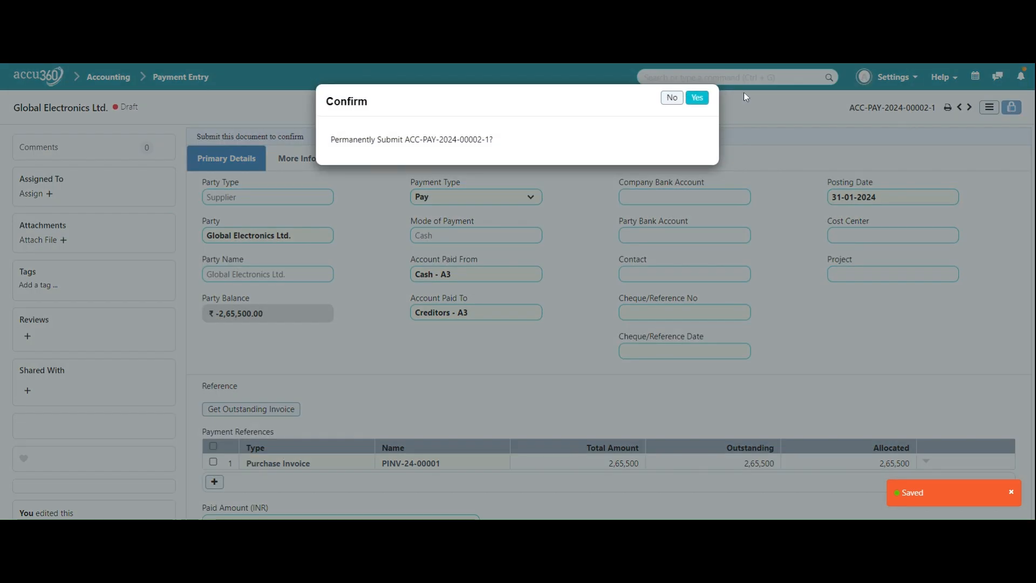
{"action": "left_click", "coordinate": [697, 97]}
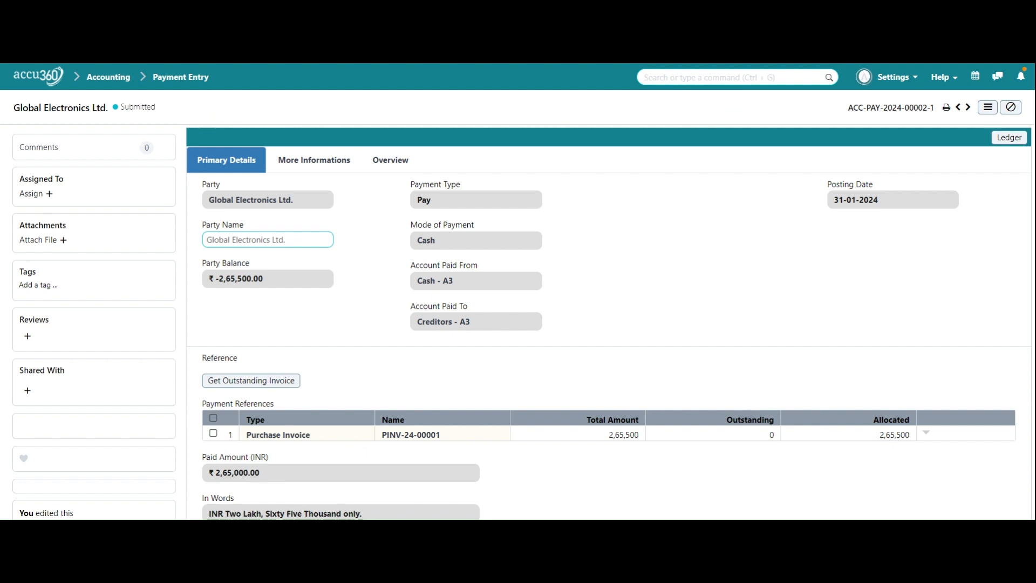
Search for "purchase" and open the Purchase Invoice list
{"action": "left_click", "coordinate": [723, 77]}
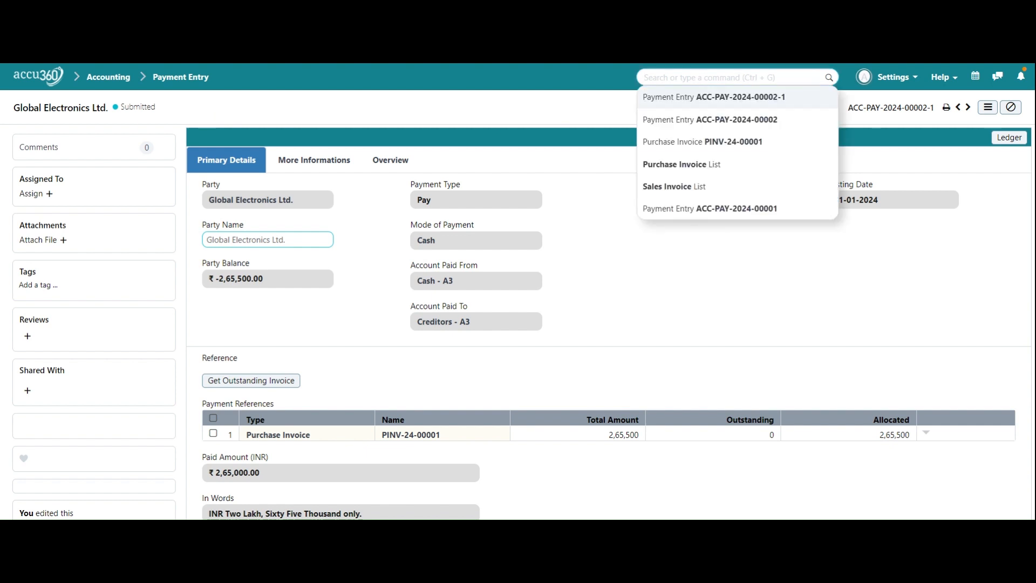
{"action": "type", "text": "purcha"}
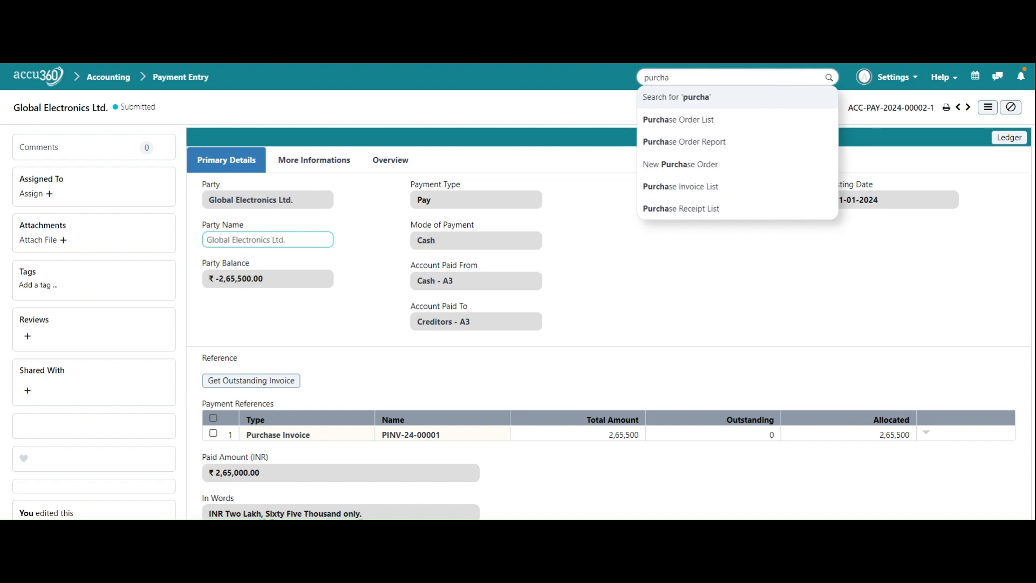
{"action": "type", "text": "se"}
{"action": "key", "text": "Down"}
{"action": "key", "text": "Down"}
{"action": "key", "text": "Down"}
{"action": "key", "text": "Down"}
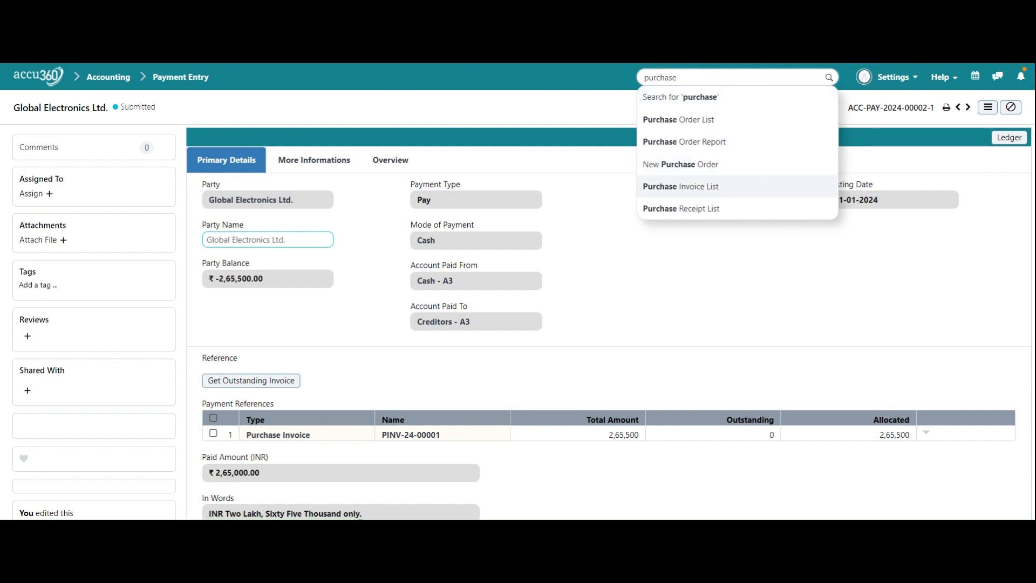
{"action": "key", "text": "Return"}
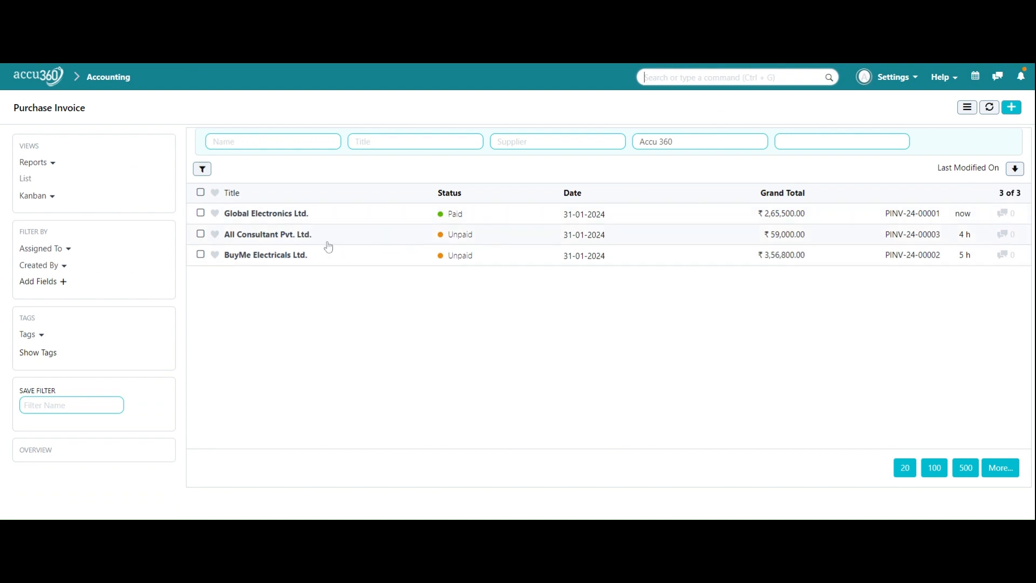
Open the Global Electronics Ltd. purchase invoice and examine its status, items, taxes and totals
{"action": "left_click", "coordinate": [290, 215]}
{"action": "scroll", "coordinate": [553, 311], "scroll_direction": "down", "scroll_amount": 3}
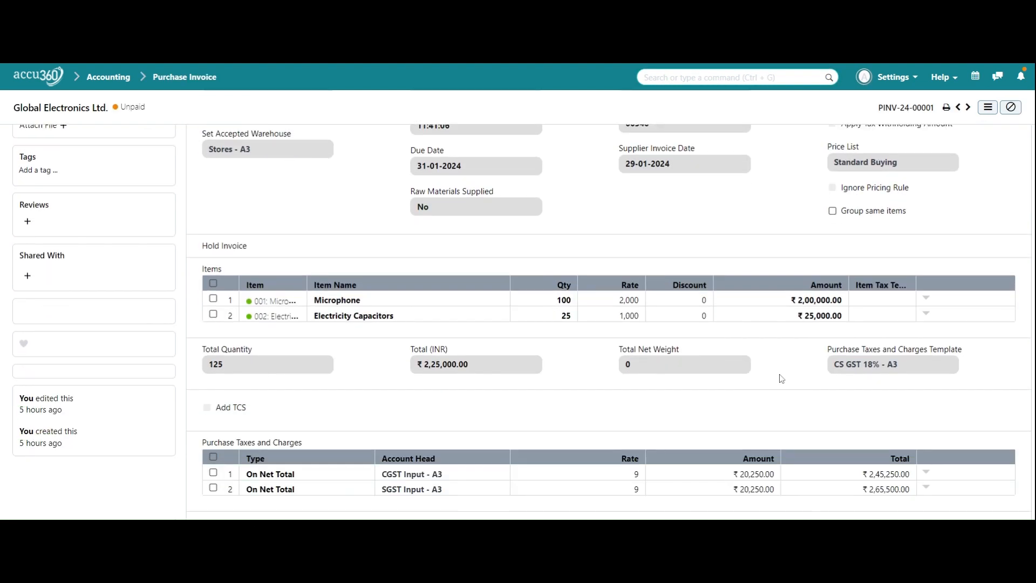
{"action": "scroll", "coordinate": [780, 379], "scroll_direction": "down", "scroll_amount": 4}
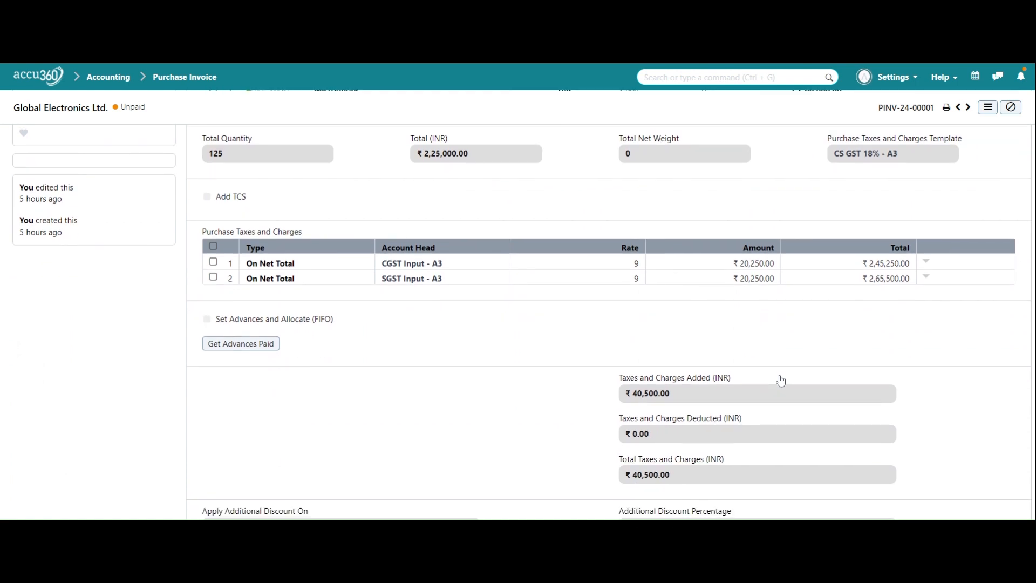
{"action": "scroll", "coordinate": [781, 380], "scroll_direction": "up", "scroll_amount": 8}
{"action": "scroll", "coordinate": [782, 380], "scroll_direction": "down", "scroll_amount": 1}
{"action": "scroll", "coordinate": [783, 380], "scroll_direction": "up", "scroll_amount": 1}
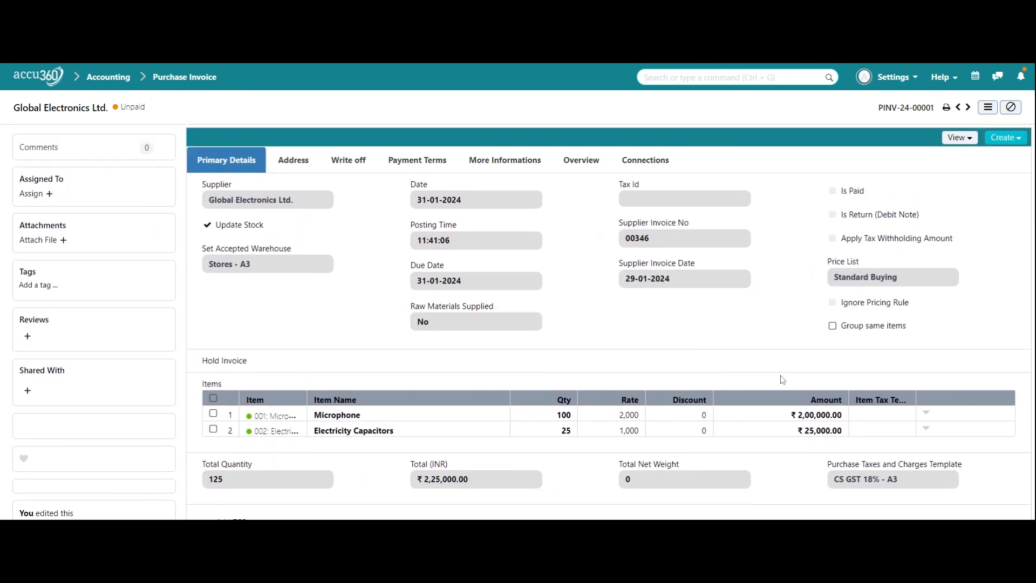
{"action": "scroll", "coordinate": [783, 379], "scroll_direction": "down", "scroll_amount": 6}
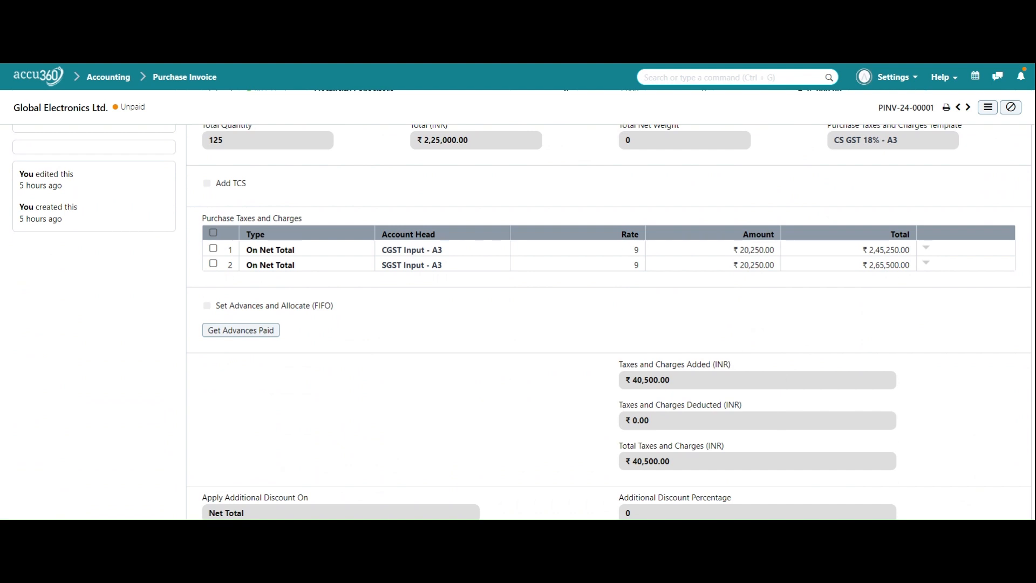
{"action": "scroll", "coordinate": [825, 362], "scroll_direction": "down", "scroll_amount": 4}
{"action": "scroll", "coordinate": [824, 362], "scroll_direction": "up", "scroll_amount": 8}
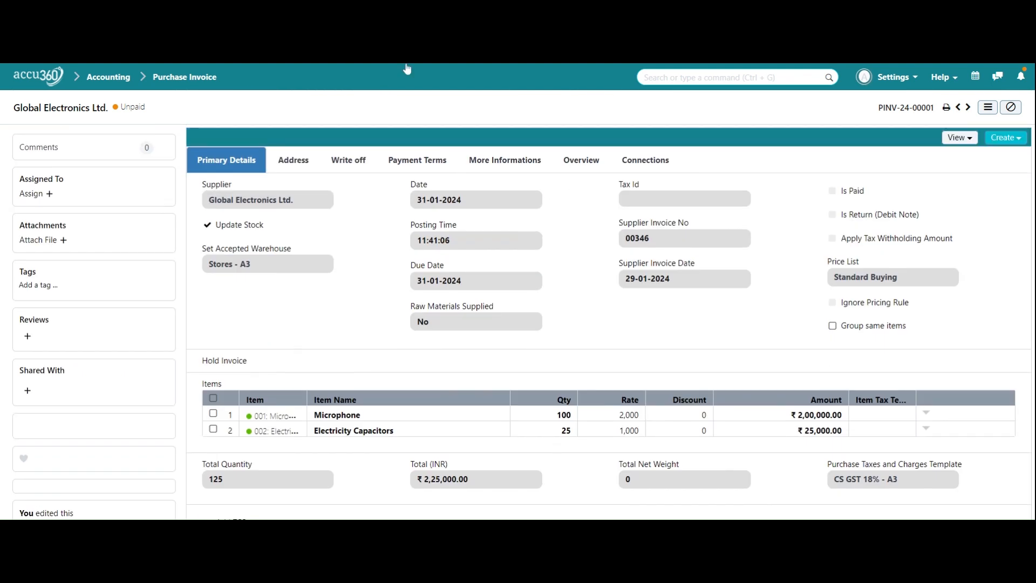
Open the unpaid BuyMe Electricals Ltd. purchase invoice from the Purchase Invoice list and create a payment entry from it
{"action": "left_click", "coordinate": [194, 77]}
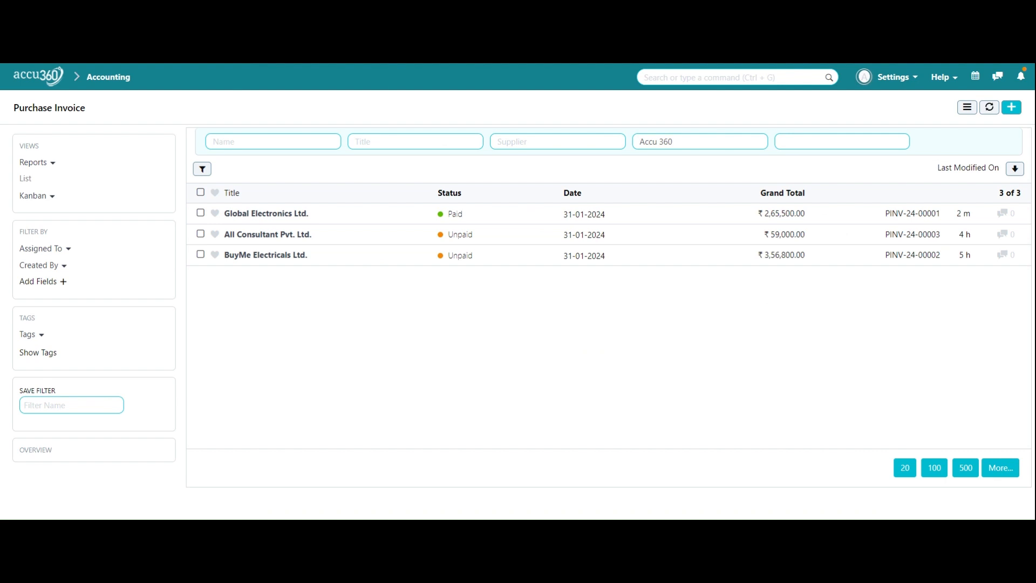
{"action": "left_click", "coordinate": [275, 54]}
{"action": "left_click", "coordinate": [285, 256]}
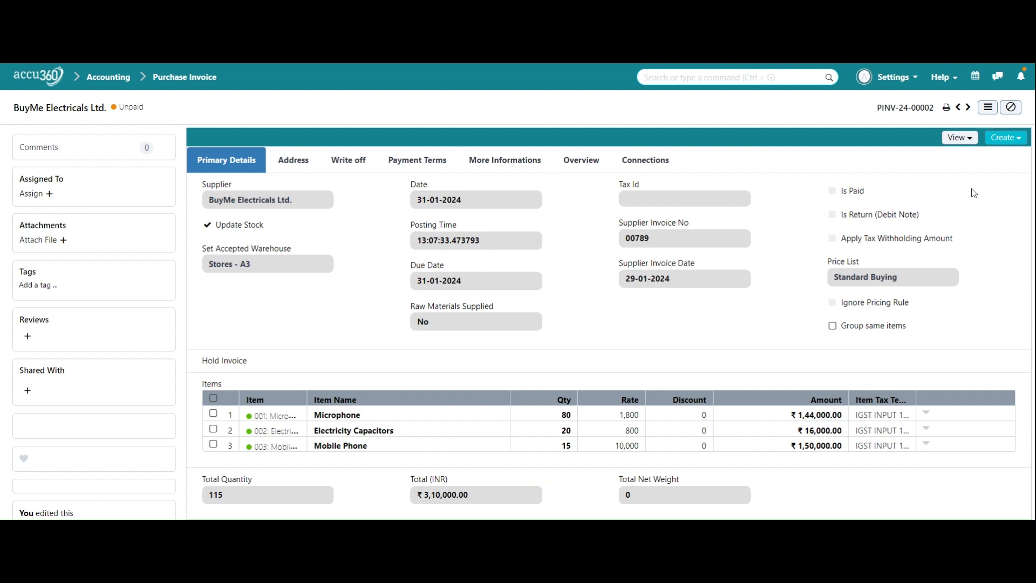
{"action": "left_click", "coordinate": [1010, 137]}
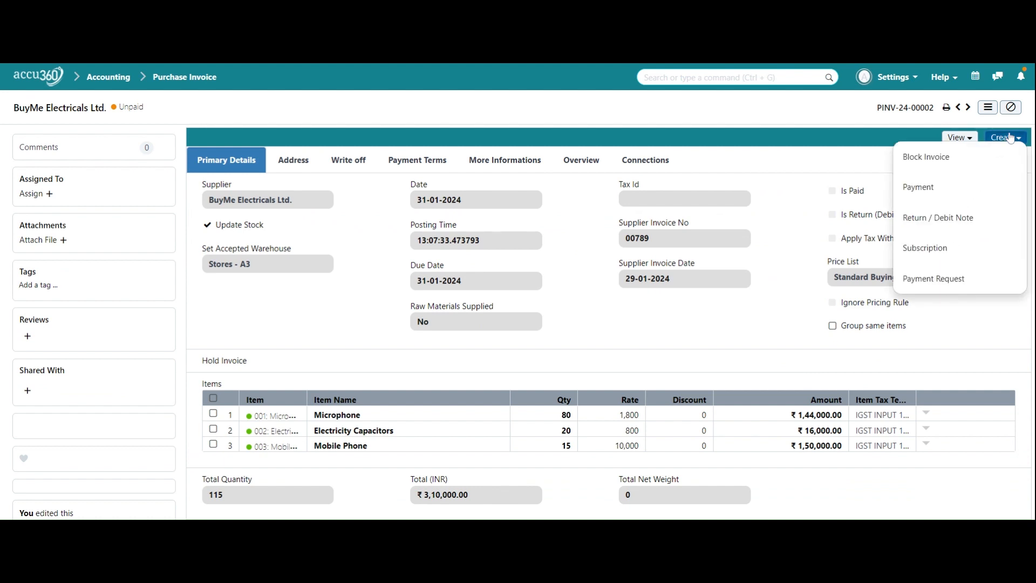
{"action": "left_click", "coordinate": [935, 188]}
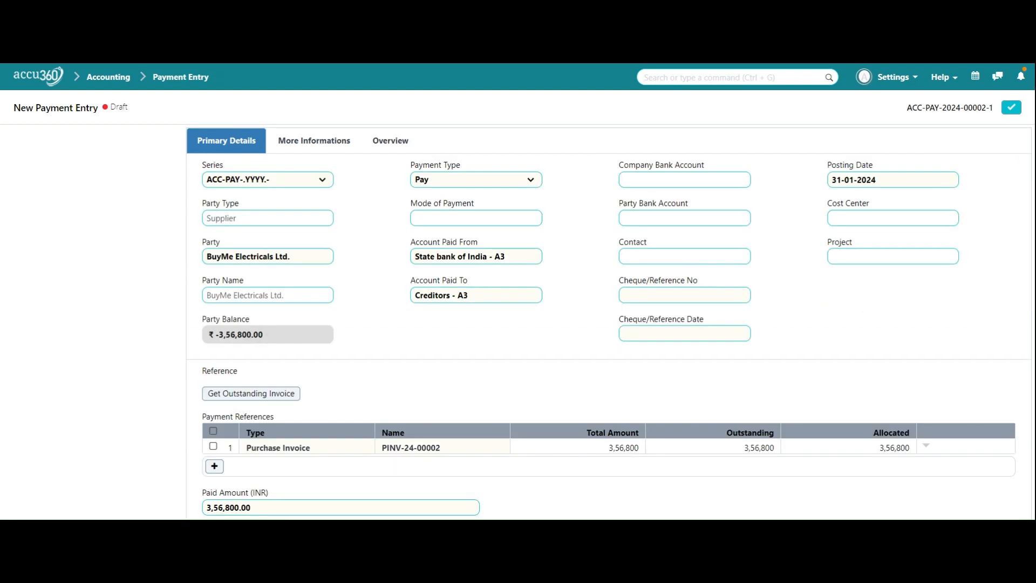
Set the mode of payment to Cheque, the cheque/reference number to RTGS and the reference date to 31-01-2024
{"action": "scroll", "coordinate": [620, 210], "scroll_direction": "down", "scroll_amount": 1}
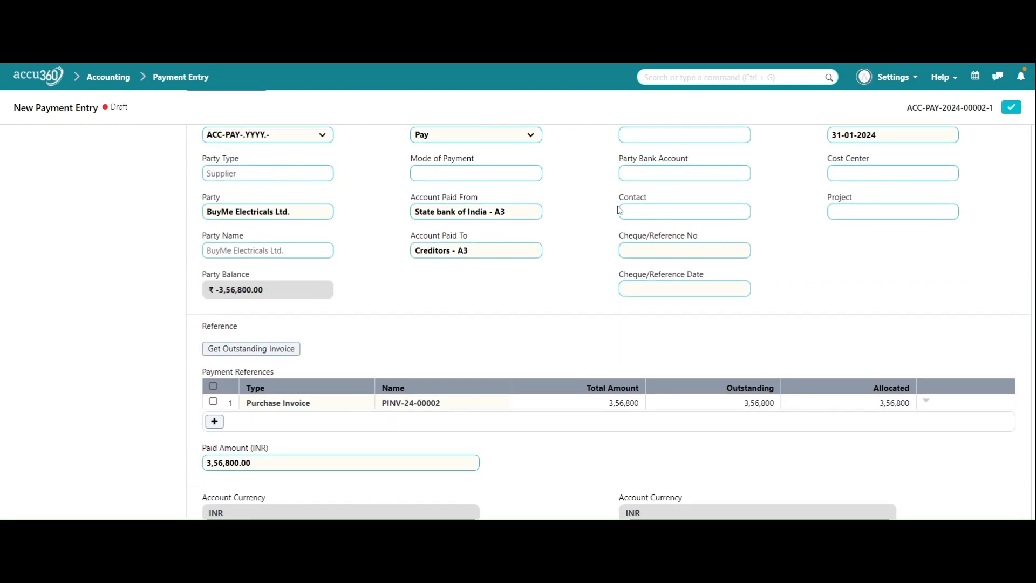
{"action": "scroll", "coordinate": [620, 210], "scroll_direction": "up", "scroll_amount": 1}
{"action": "left_click", "coordinate": [476, 218]}
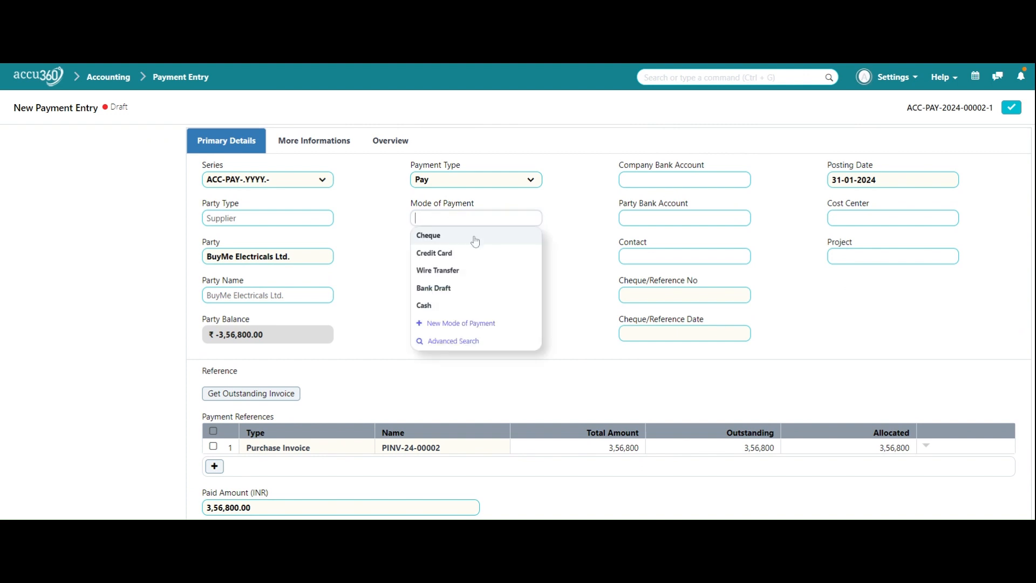
{"action": "left_click", "coordinate": [475, 236]}
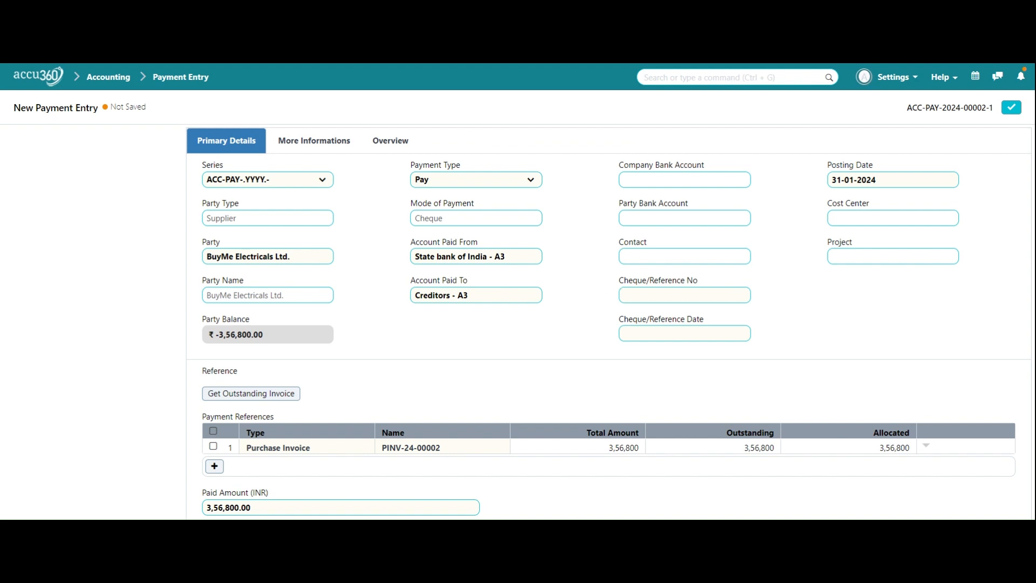
{"action": "left_click", "coordinate": [685, 295]}
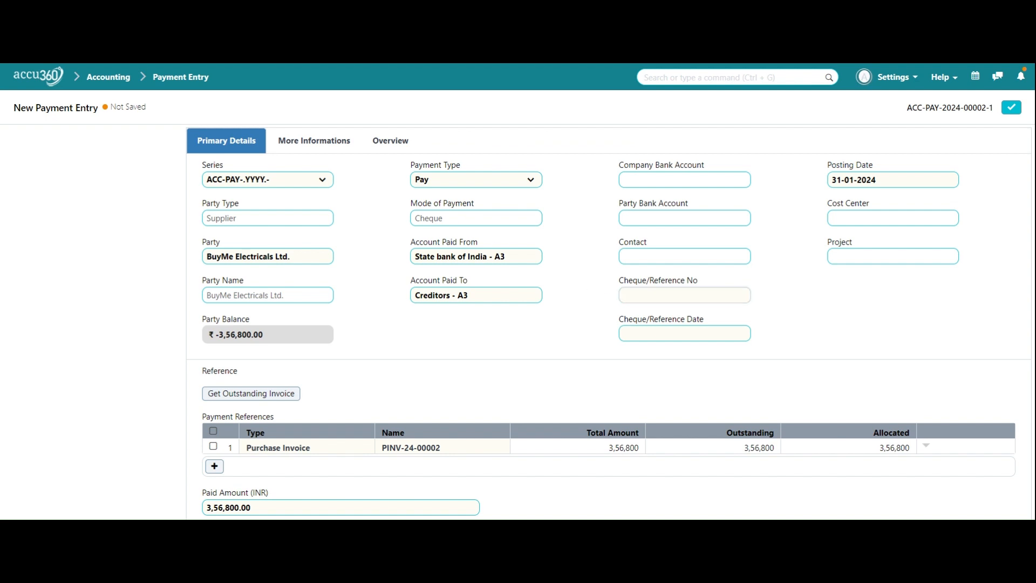
{"action": "type", "text": "RTGS"}
{"action": "left_click", "coordinate": [661, 333]}
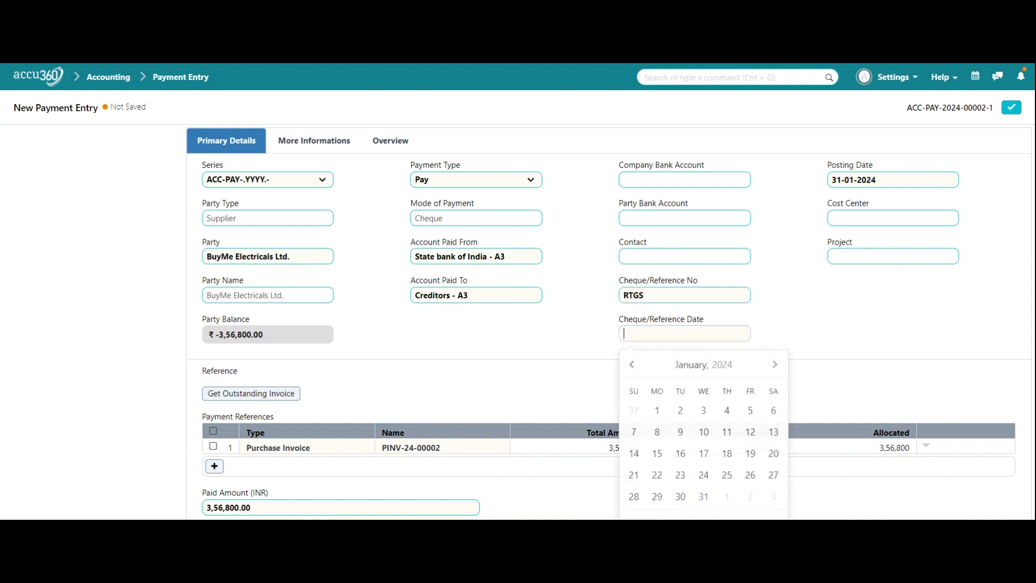
{"action": "scroll", "coordinate": [721, 413], "scroll_direction": "down", "scroll_amount": 1}
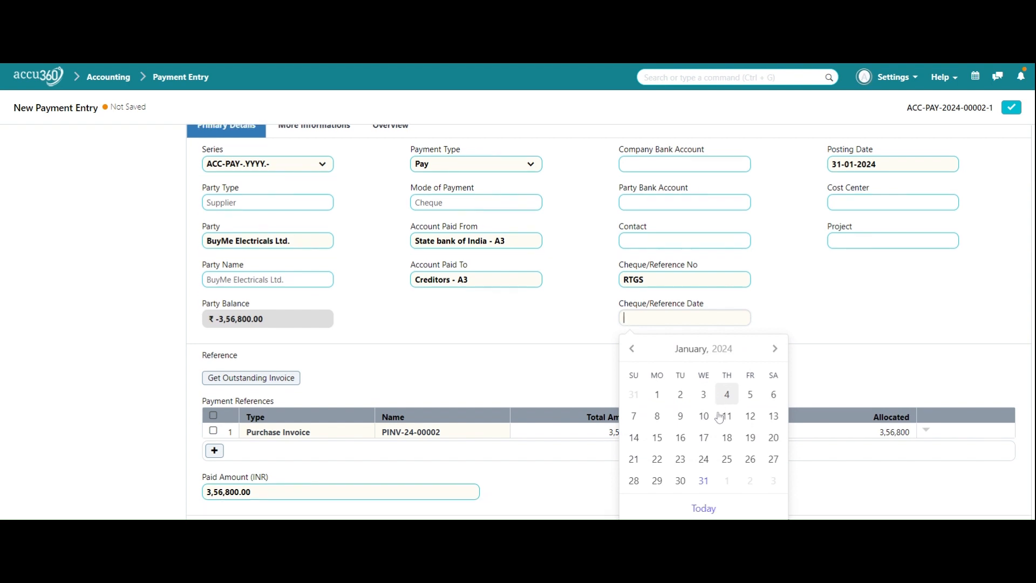
{"action": "left_click", "coordinate": [705, 440]}
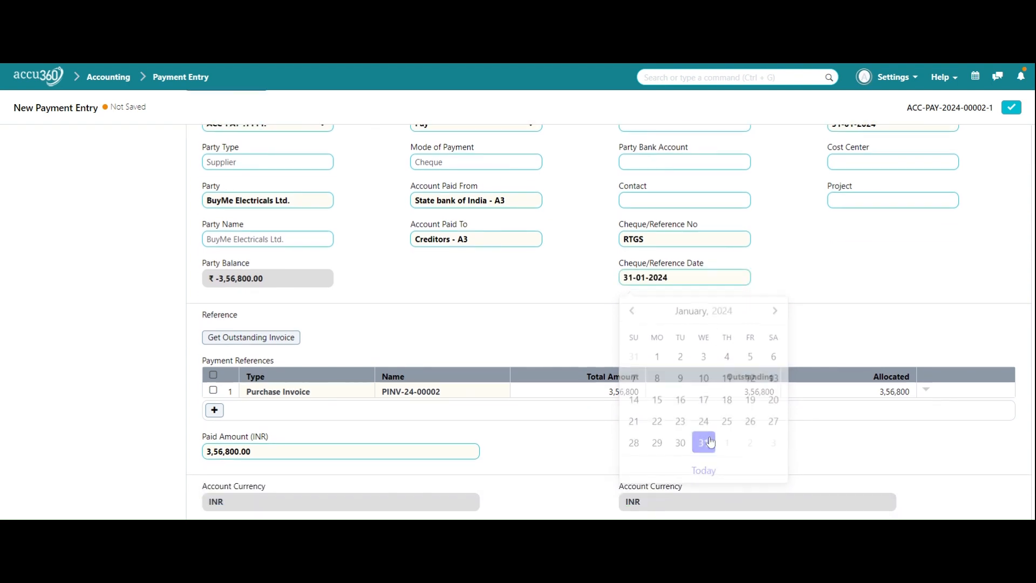
Review the BuyMe Electricals Ltd. payment entry's references and write-off amounts, then save and permanently submit it
{"action": "scroll", "coordinate": [827, 343], "scroll_direction": "down", "scroll_amount": 1}
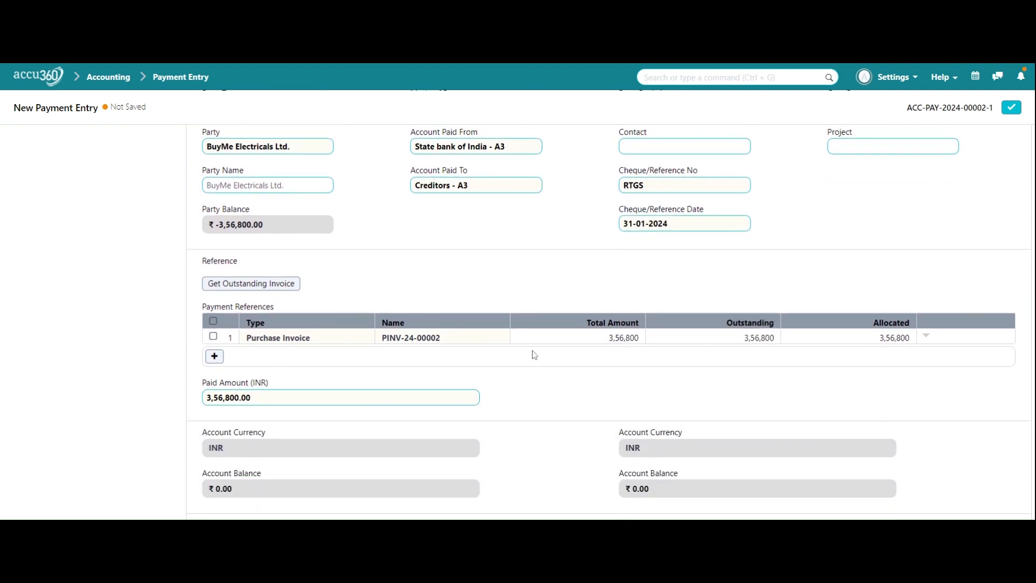
{"action": "scroll", "coordinate": [528, 357], "scroll_direction": "down", "scroll_amount": 1}
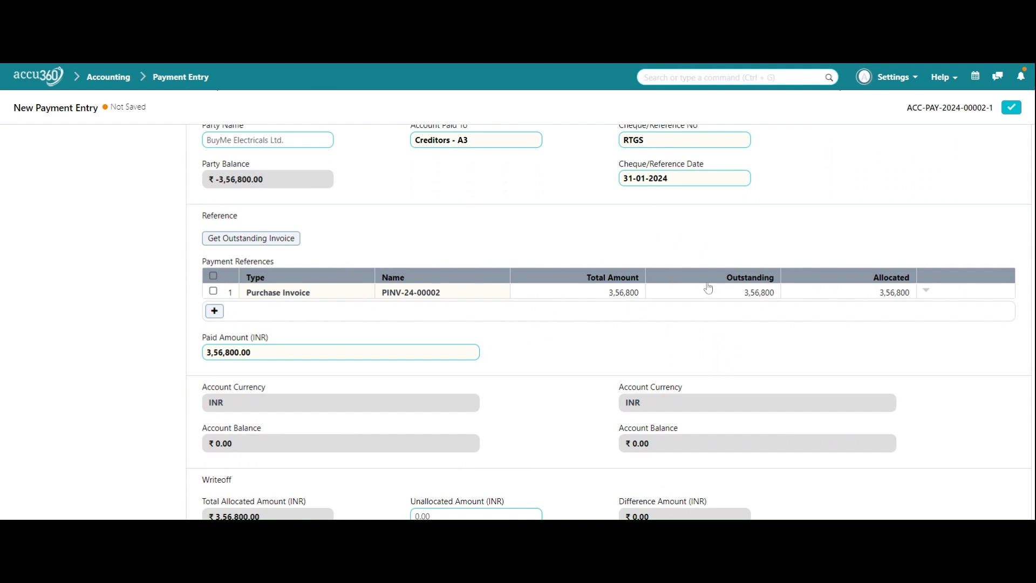
{"action": "scroll", "coordinate": [564, 315], "scroll_direction": "down", "scroll_amount": 2}
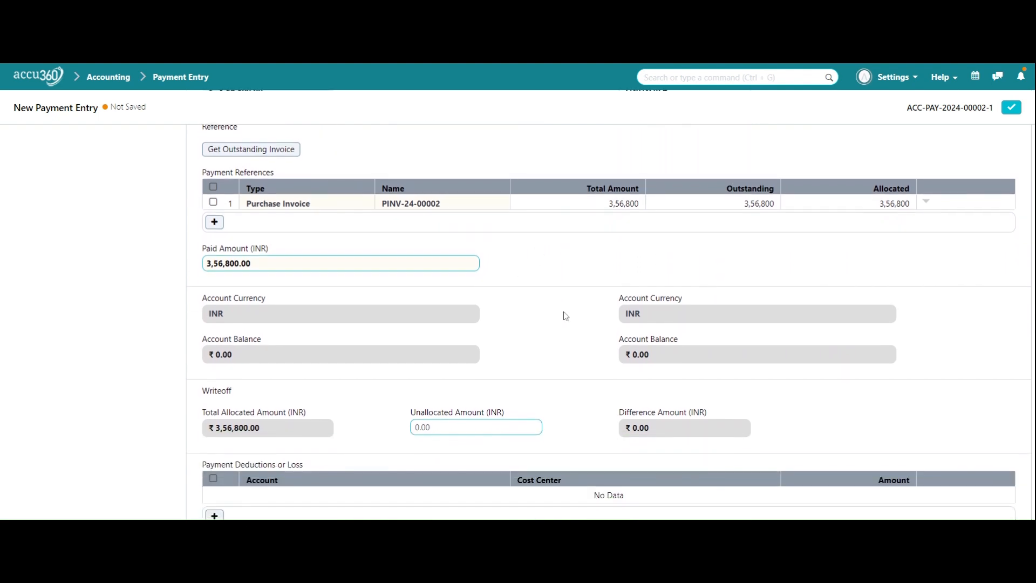
{"action": "scroll", "coordinate": [566, 316], "scroll_direction": "down", "scroll_amount": 2}
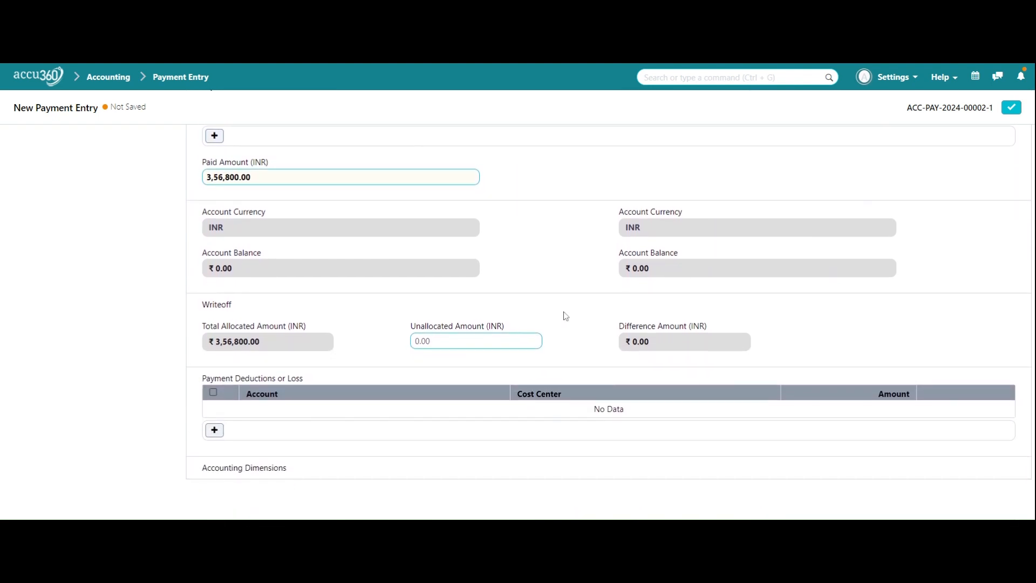
{"action": "scroll", "coordinate": [566, 316], "scroll_direction": "up", "scroll_amount": 8}
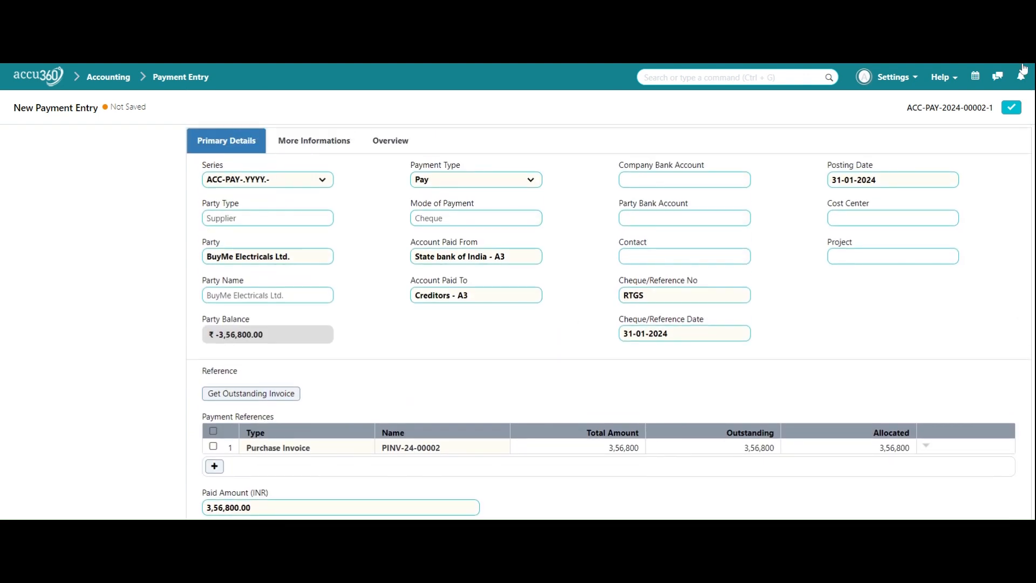
{"action": "left_click", "coordinate": [1008, 107]}
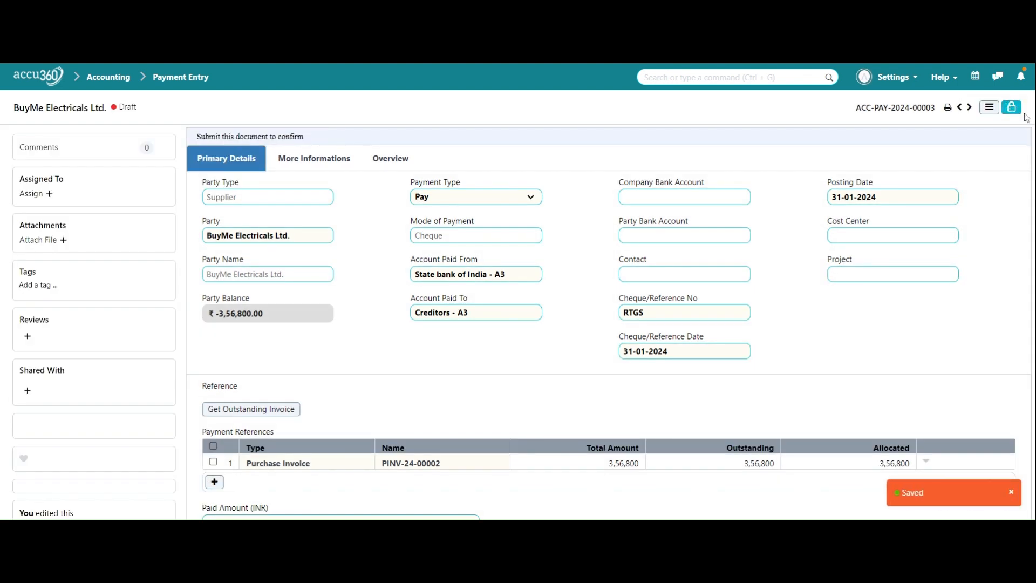
{"action": "left_click", "coordinate": [1012, 108]}
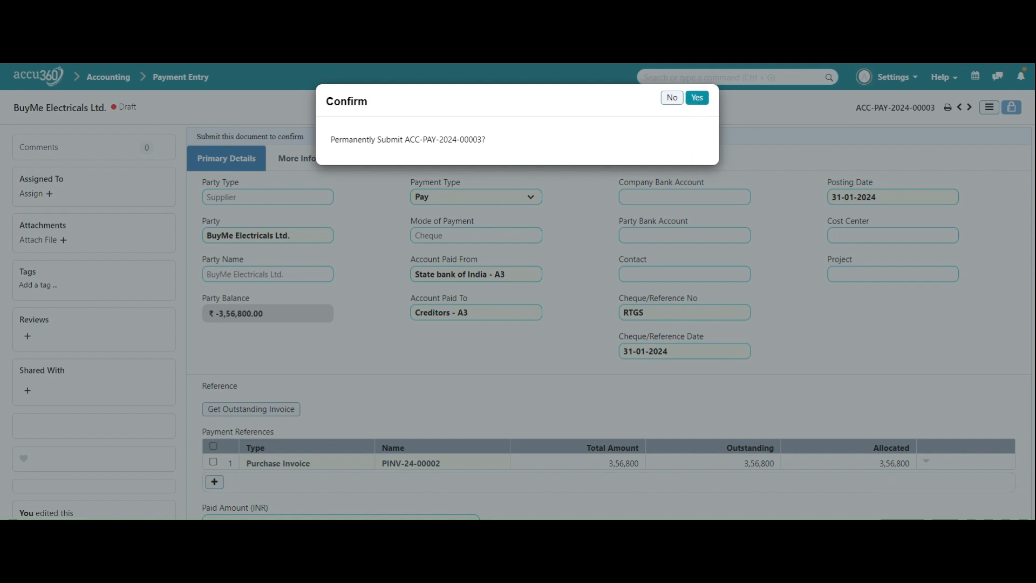
{"action": "left_click", "coordinate": [697, 98]}
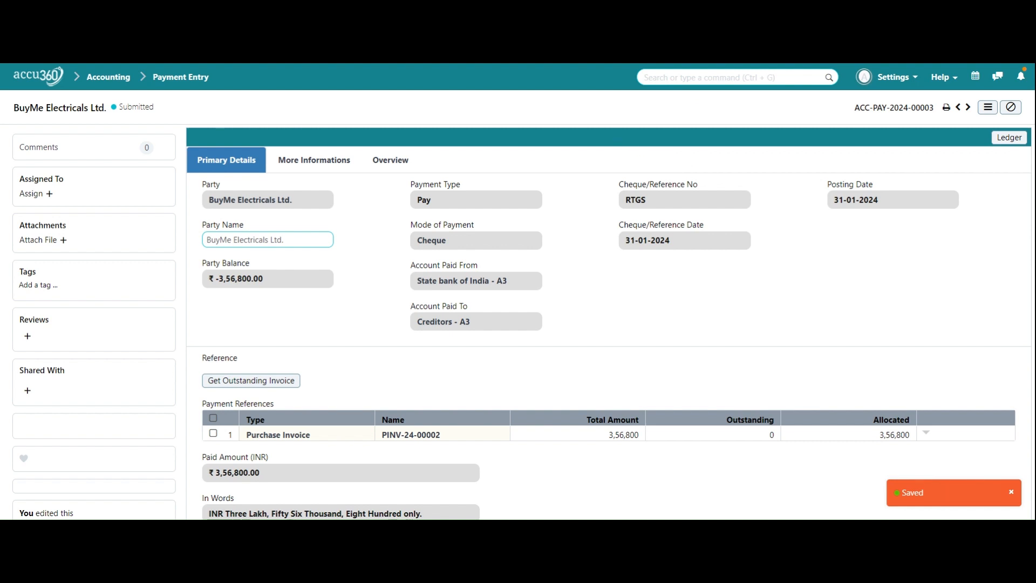
{"action": "scroll", "coordinate": [627, 205], "scroll_direction": "down", "scroll_amount": 1}
{"action": "scroll", "coordinate": [627, 206], "scroll_direction": "down", "scroll_amount": 5}
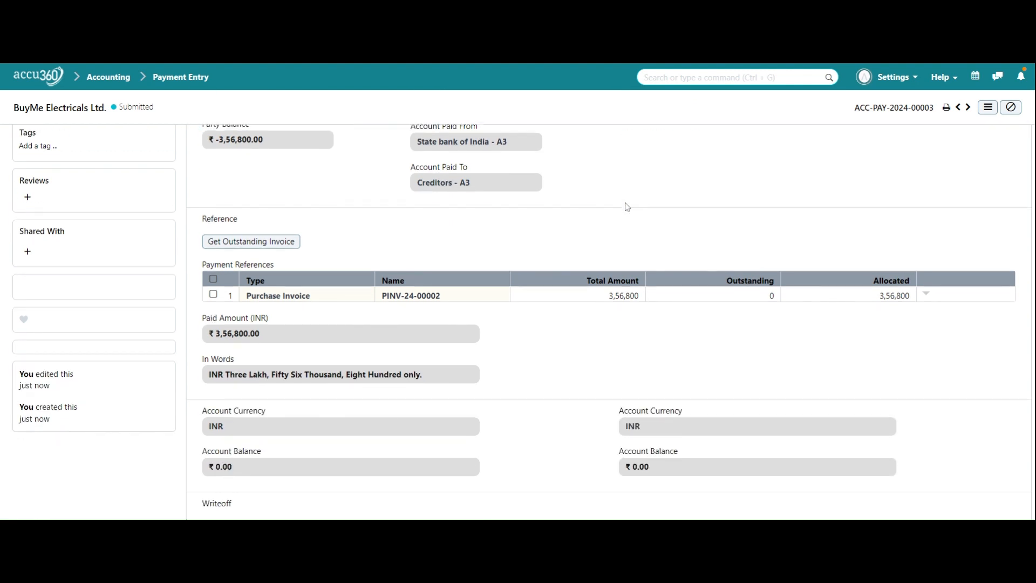
{"action": "scroll", "coordinate": [627, 207], "scroll_direction": "up", "scroll_amount": 6}
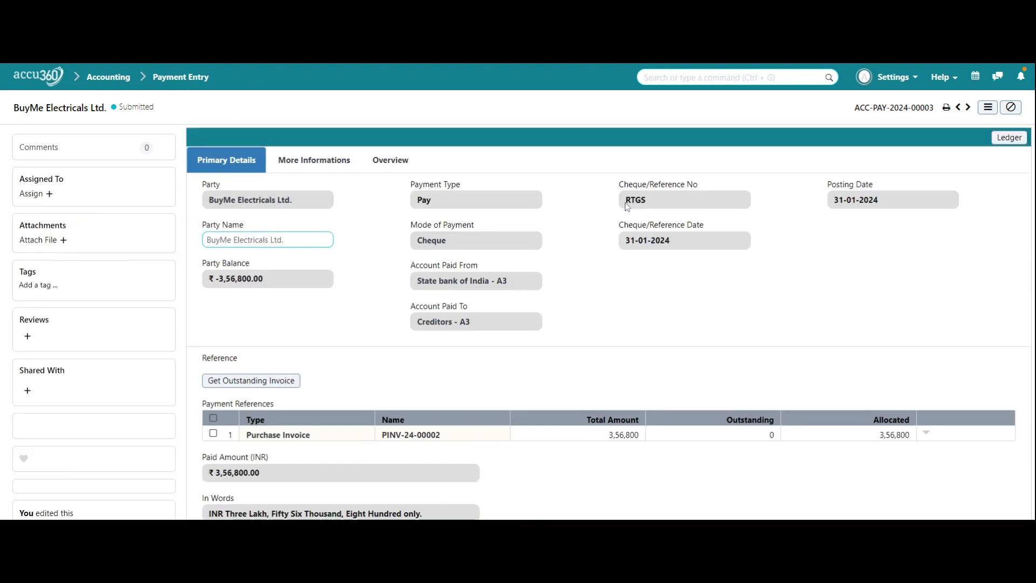
Leave the submitted payment entry, search for "PURCHASE" and open the Purchase Invoice list
{"action": "left_click", "coordinate": [197, 89]}
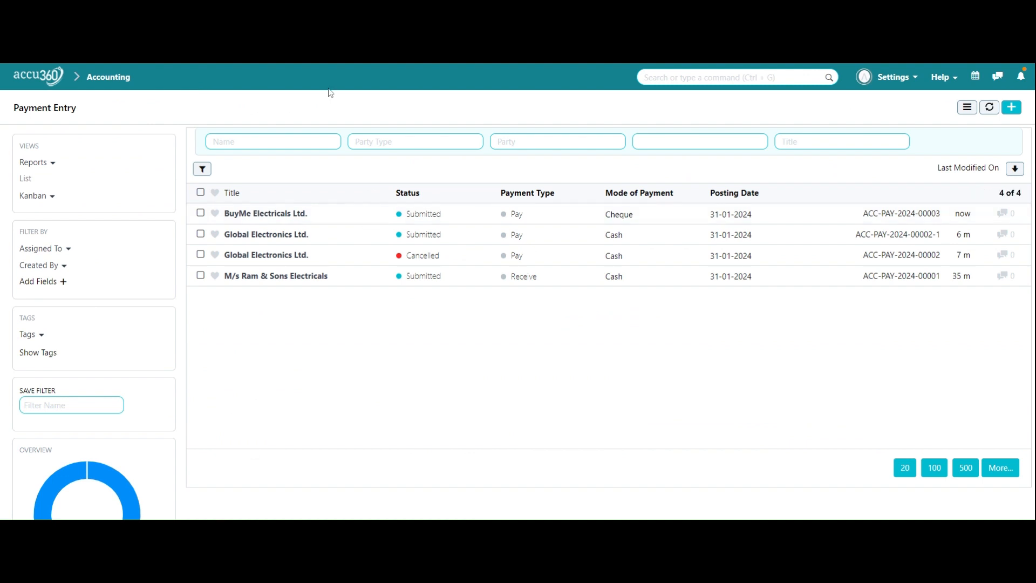
{"action": "left_click", "coordinate": [723, 78]}
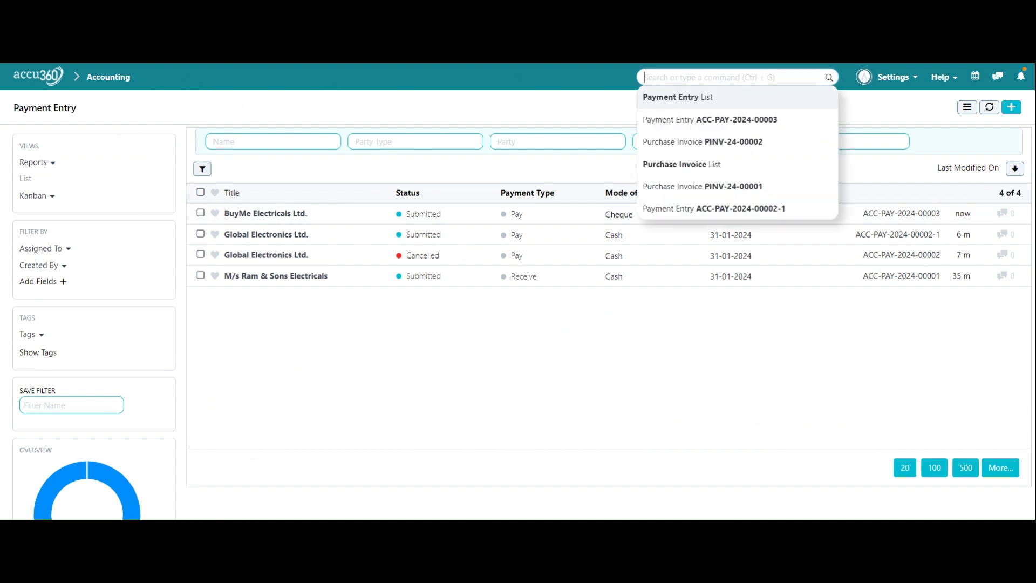
{"action": "type", "text": "PURCHASE"}
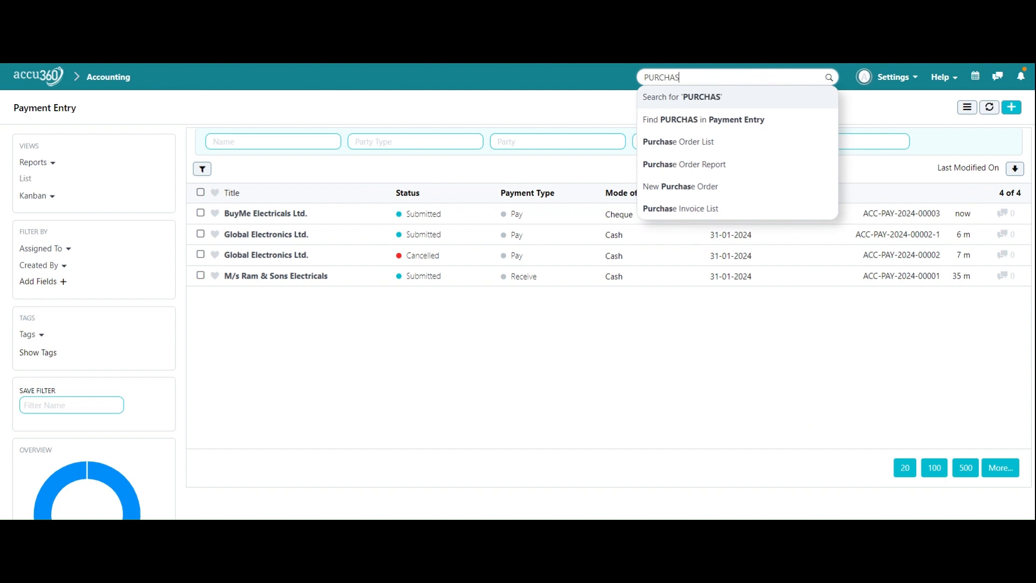
{"action": "left_click", "coordinate": [702, 209]}
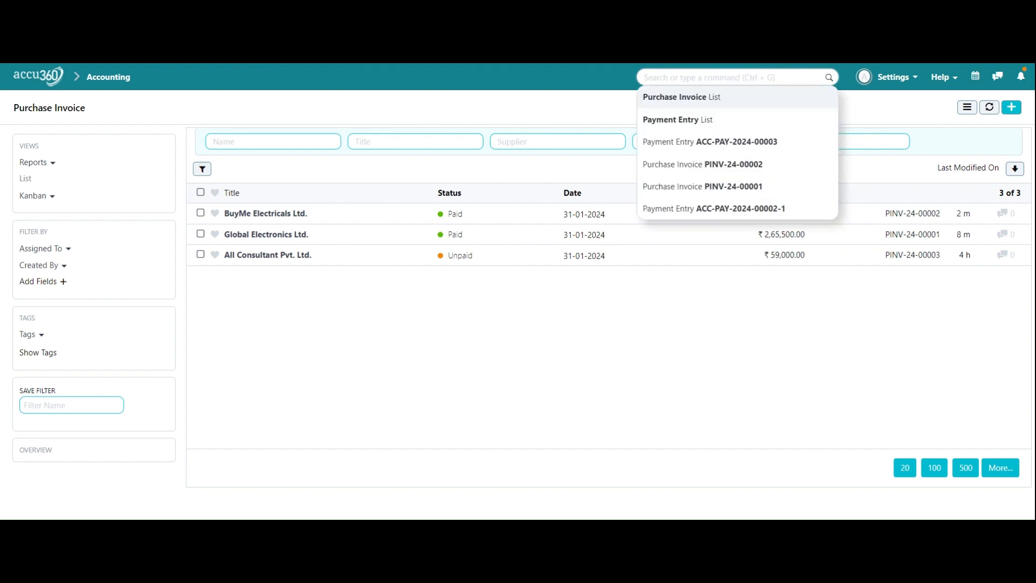
{"action": "left_click", "coordinate": [637, 399]}
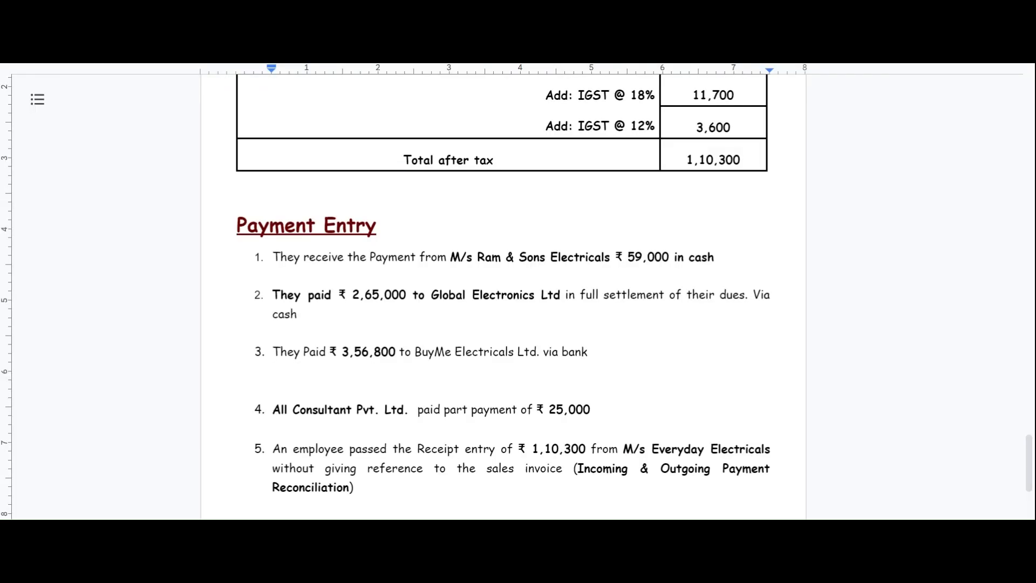
Switch to the case study document and examine the All Consultant Pvt. Ltd. part payment and its purchase invoice details
{"action": "left_click_drag", "start_coordinate": [380, 409], "coordinate": [583, 409]}
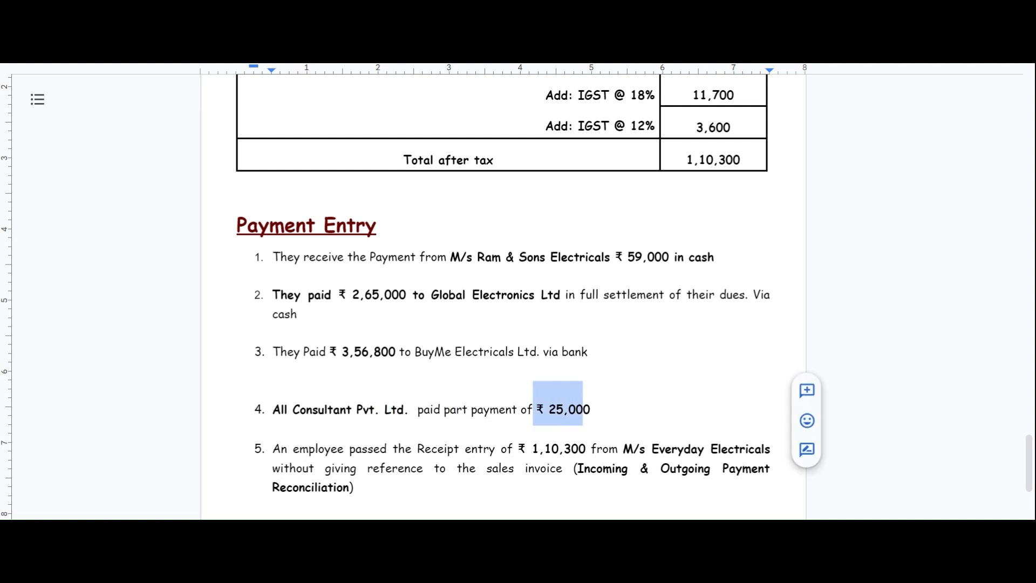
{"action": "double_click", "coordinate": [275, 432]}
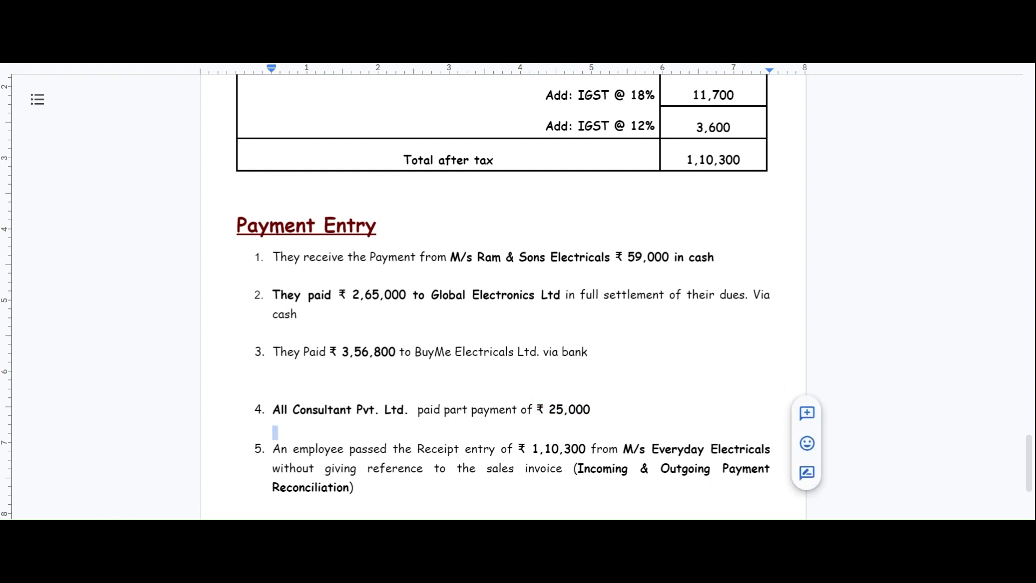
{"action": "left_click", "coordinate": [588, 352]}
{"action": "scroll", "coordinate": [503, 297], "scroll_direction": "up", "scroll_amount": 6}
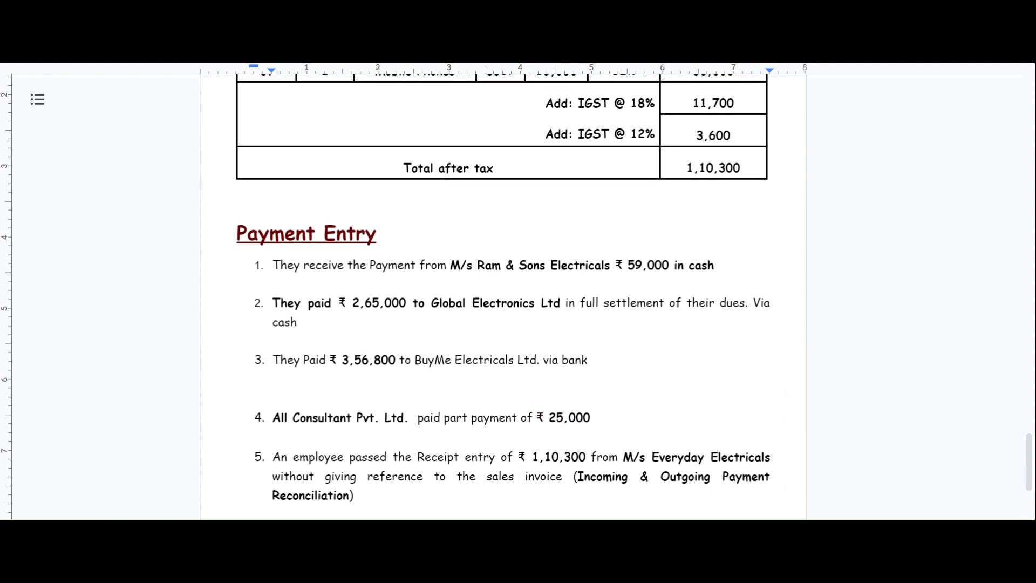
{"action": "scroll", "coordinate": [503, 297], "scroll_direction": "up", "scroll_amount": 15}
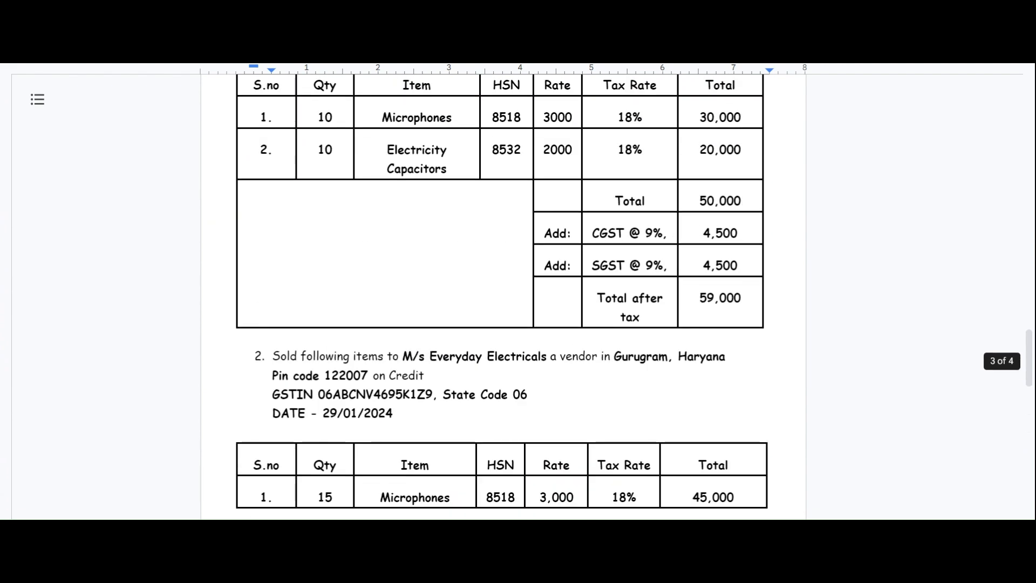
{"action": "scroll", "coordinate": [503, 296], "scroll_direction": "up", "scroll_amount": 8}
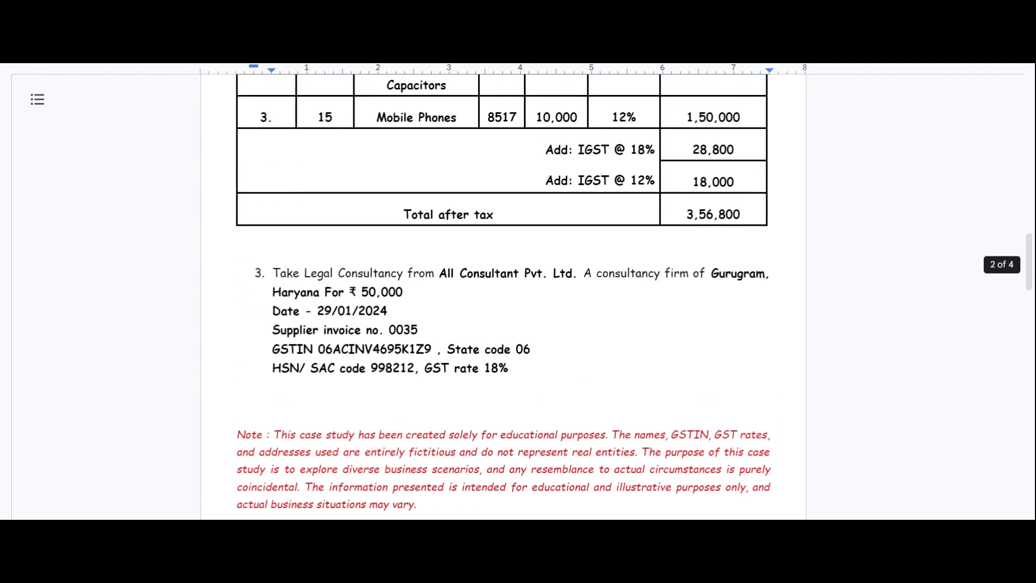
{"action": "scroll", "coordinate": [503, 297], "scroll_direction": "up", "scroll_amount": 8}
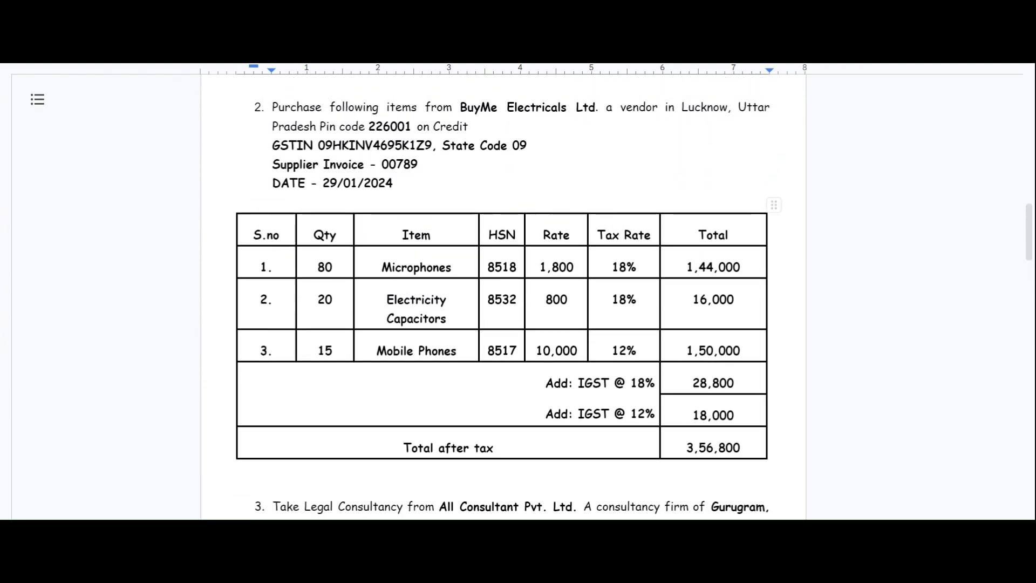
{"action": "scroll", "coordinate": [503, 296], "scroll_direction": "up", "scroll_amount": 10}
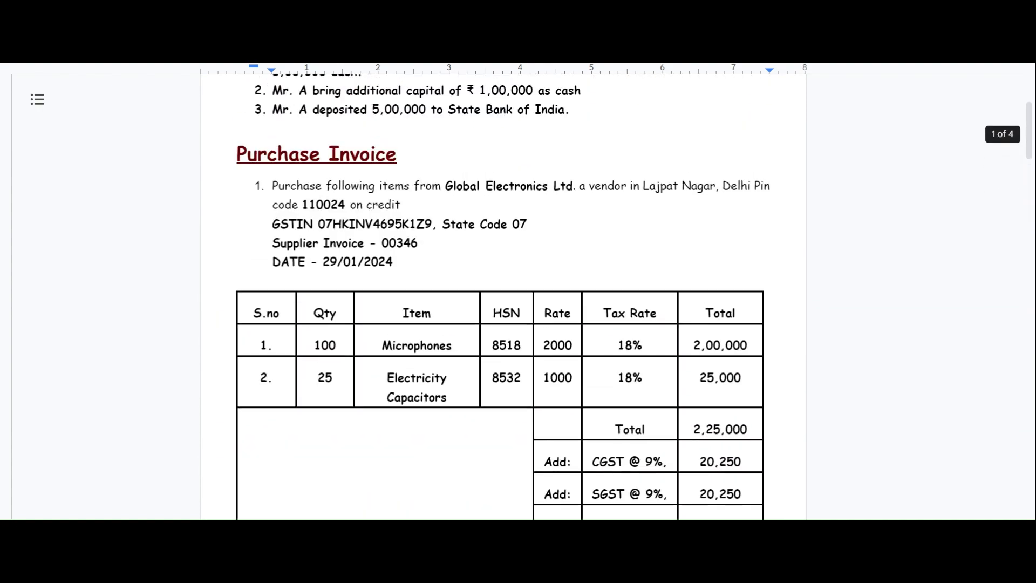
{"action": "scroll", "coordinate": [503, 297], "scroll_direction": "down", "scroll_amount": 2}
{"action": "scroll", "coordinate": [503, 297], "scroll_direction": "down", "scroll_amount": 15}
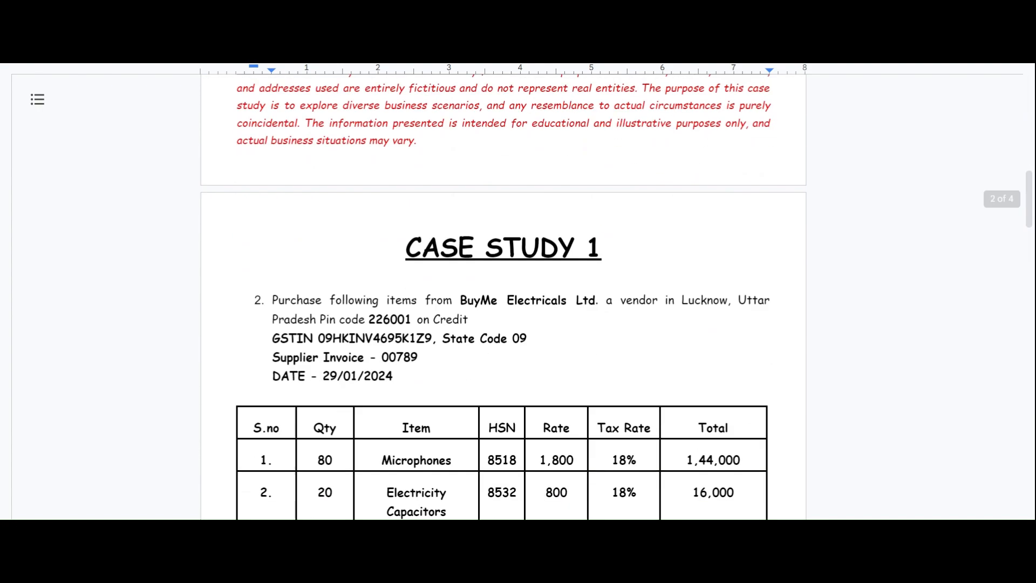
{"action": "scroll", "coordinate": [503, 297], "scroll_direction": "down", "scroll_amount": 2}
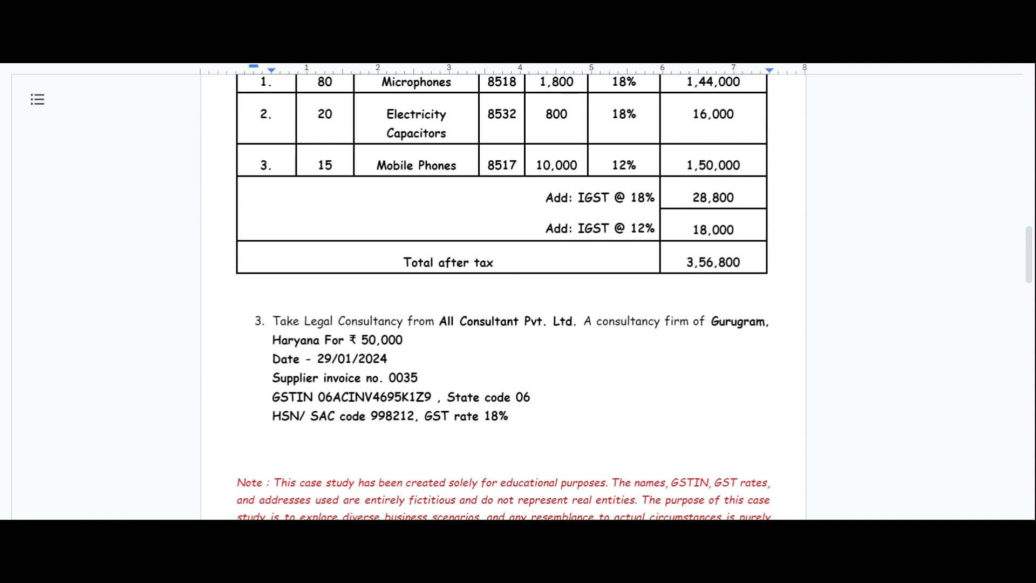
Read the legal consultancy purchase details and the All Consultant Pvt. Ltd. part payment item in the case study, and return to accu360
{"action": "scroll", "coordinate": [503, 297], "scroll_direction": "down", "scroll_amount": 1}
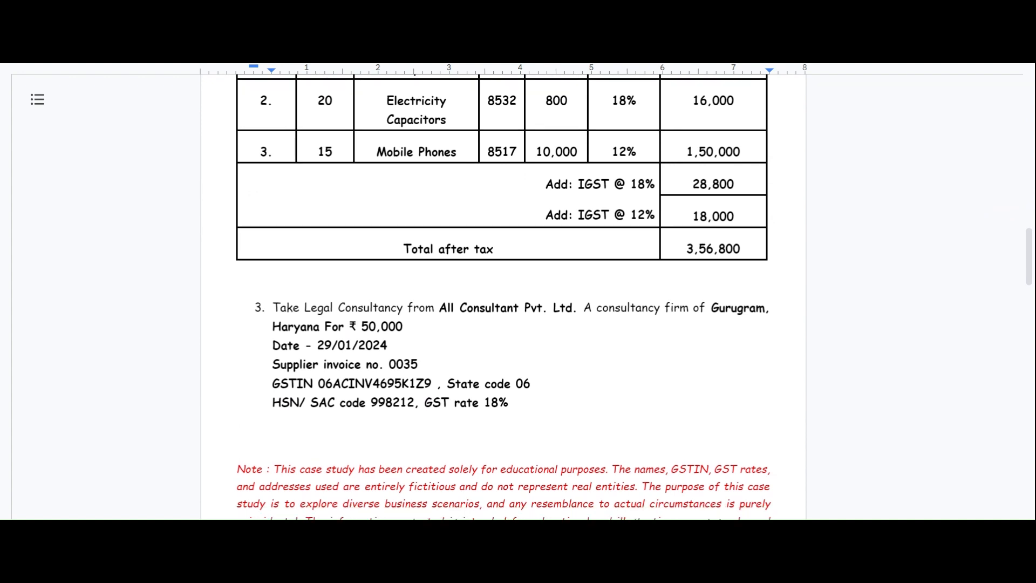
{"action": "scroll", "coordinate": [503, 297], "scroll_direction": "down", "scroll_amount": 1}
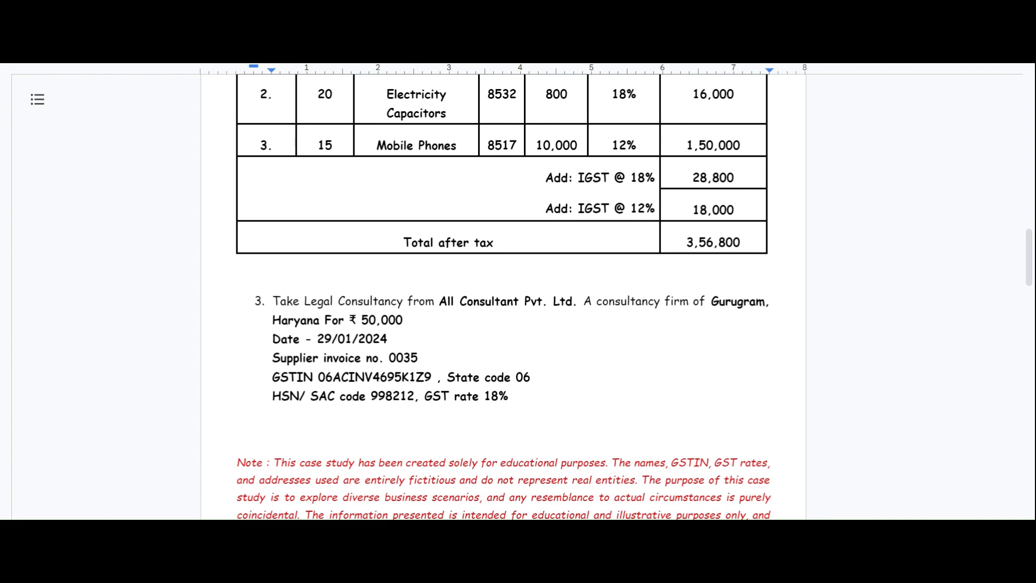
{"action": "scroll", "coordinate": [503, 297], "scroll_direction": "down", "scroll_amount": 20}
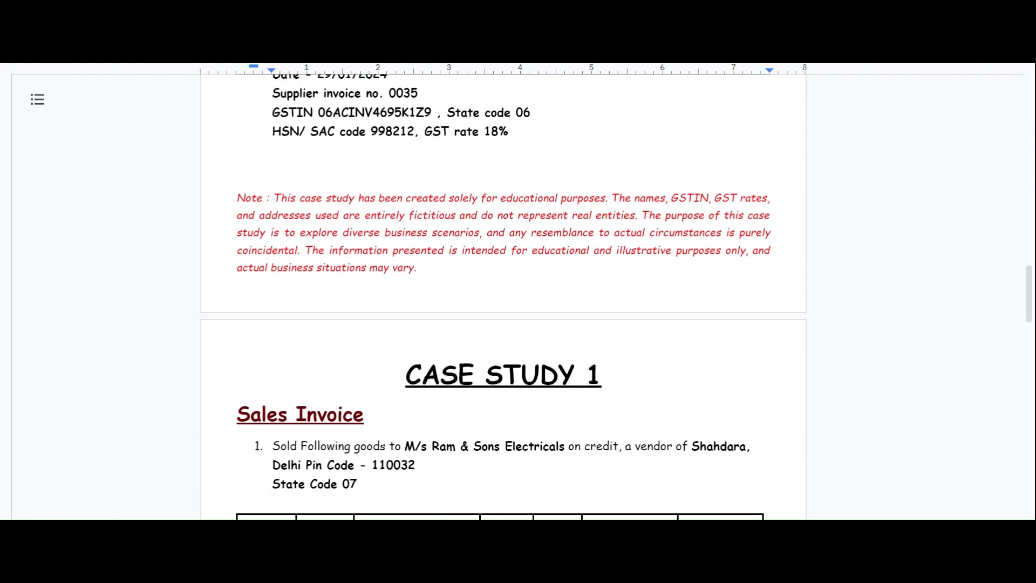
{"action": "scroll", "coordinate": [503, 297], "scroll_direction": "down", "scroll_amount": 15}
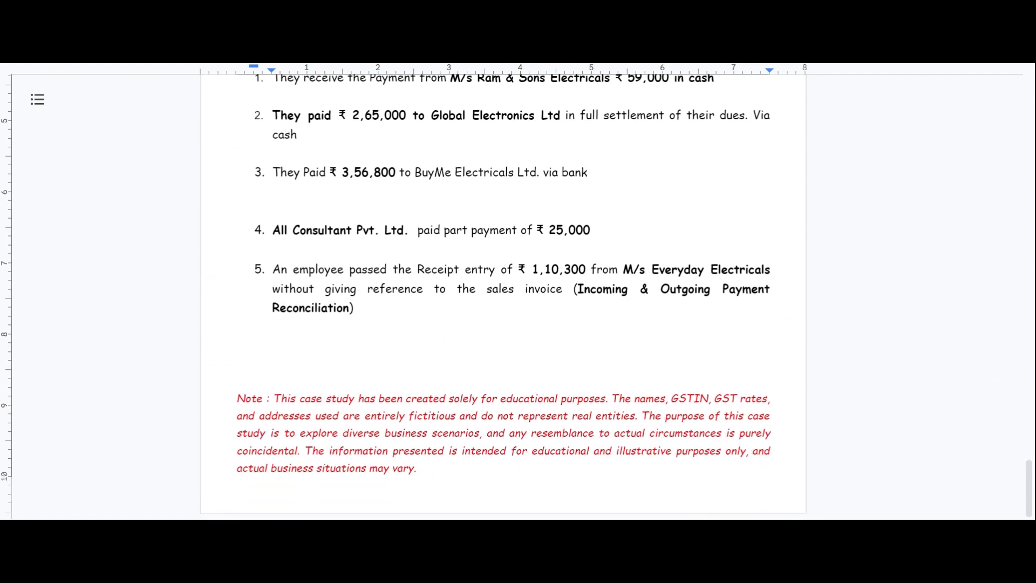
{"action": "double_click", "coordinate": [275, 253]}
{"action": "left_click", "coordinate": [275, 253]}
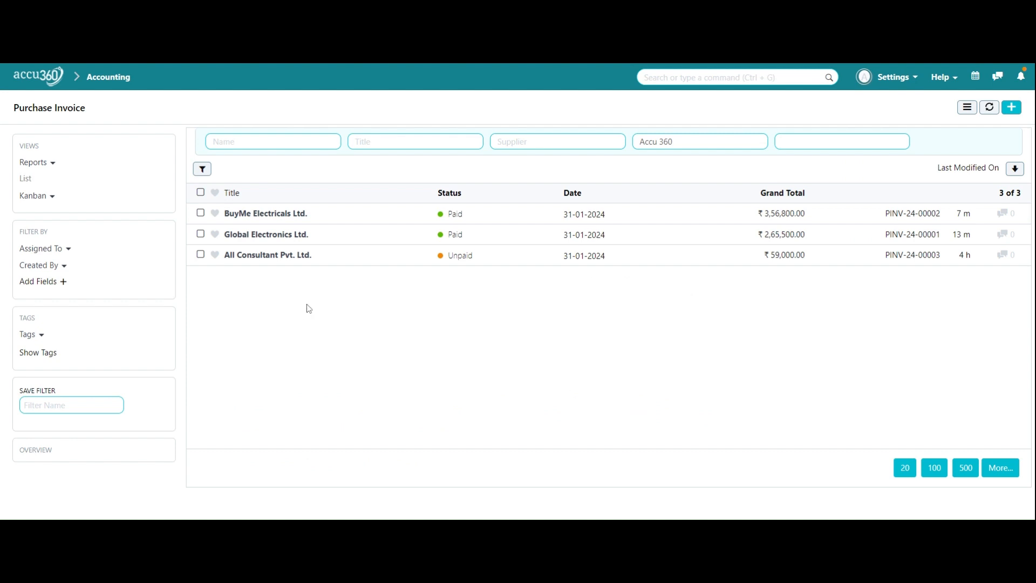
Open the unpaid All Consultant Pvt. Ltd. purchase invoice and create a payment entry from it
{"action": "left_click", "coordinate": [294, 257]}
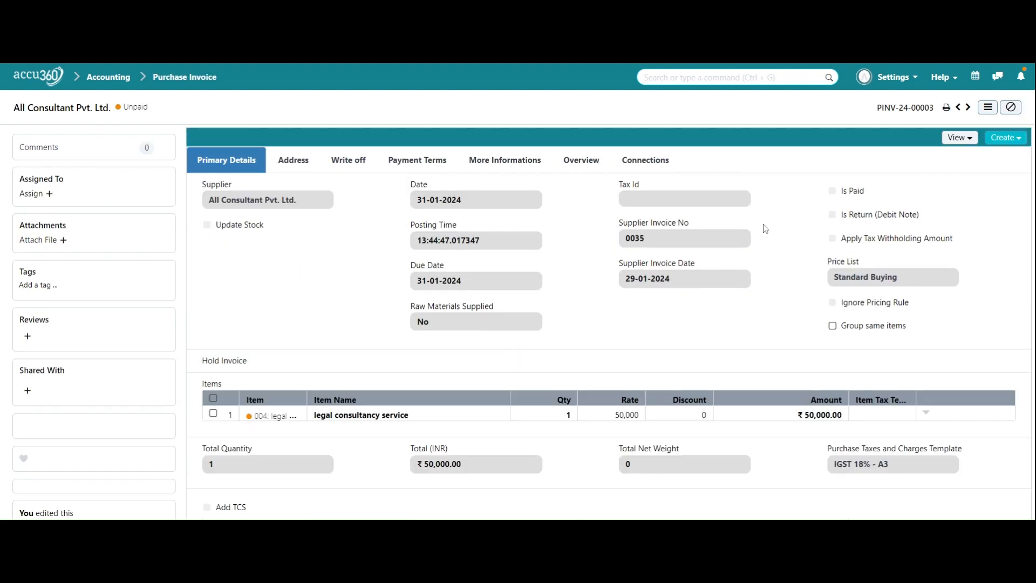
{"action": "left_click", "coordinate": [1009, 146]}
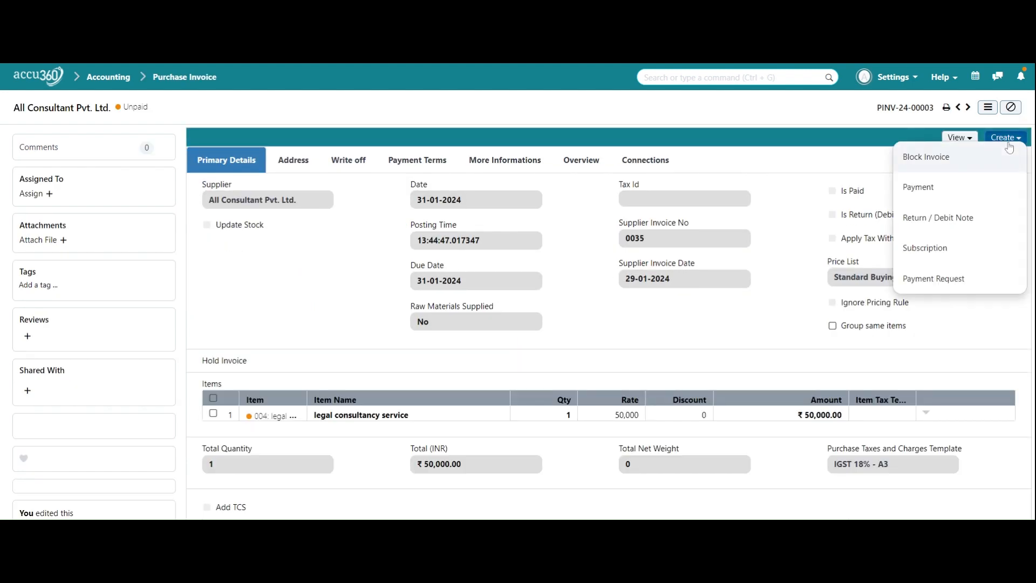
{"action": "left_click", "coordinate": [992, 191]}
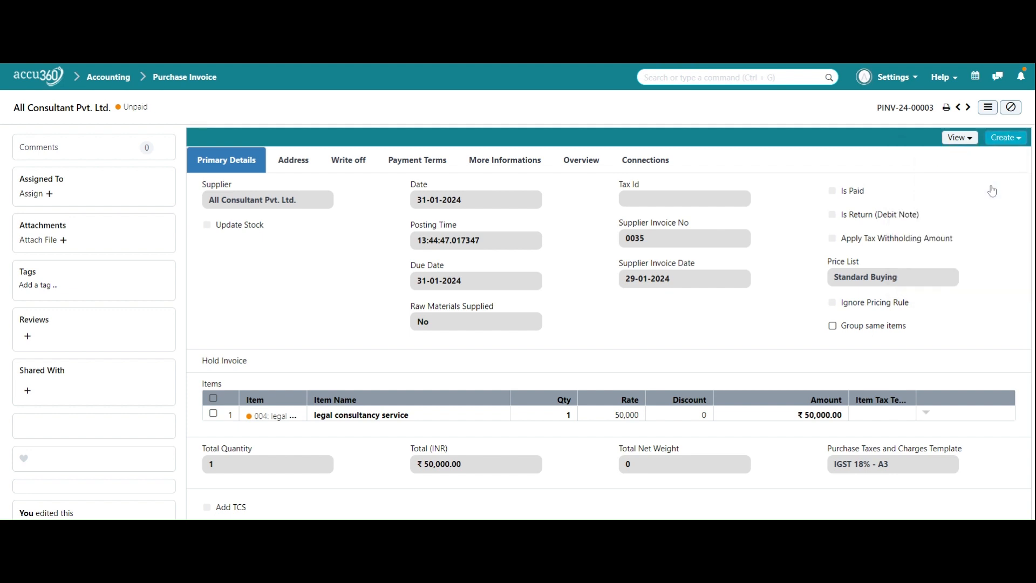
{"action": "scroll", "coordinate": [522, 293], "scroll_direction": "down", "scroll_amount": 2}
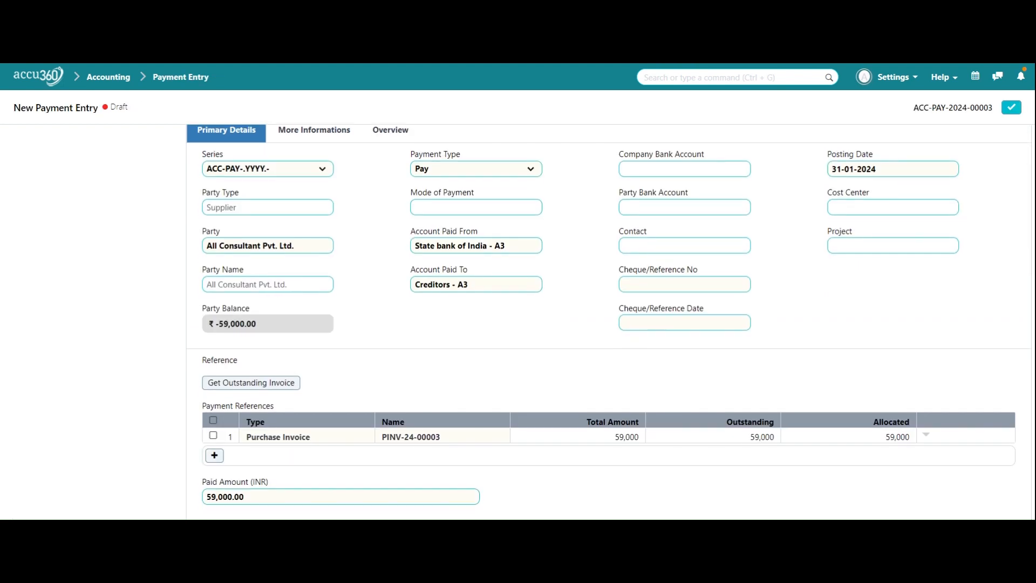
{"action": "scroll", "coordinate": [521, 293], "scroll_direction": "up", "scroll_amount": 1}
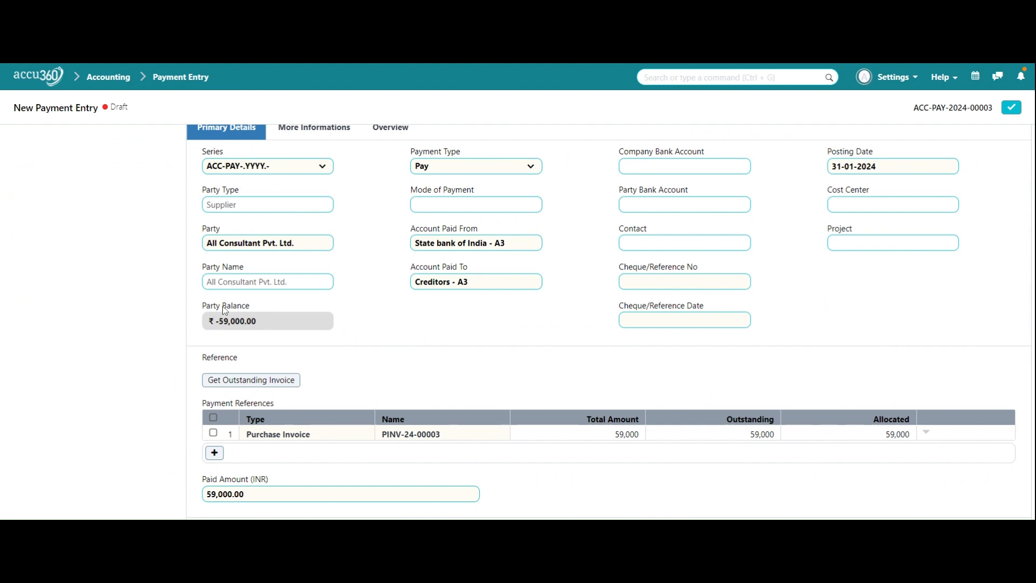
{"action": "scroll", "coordinate": [431, 318], "scroll_direction": "up", "scroll_amount": 1}
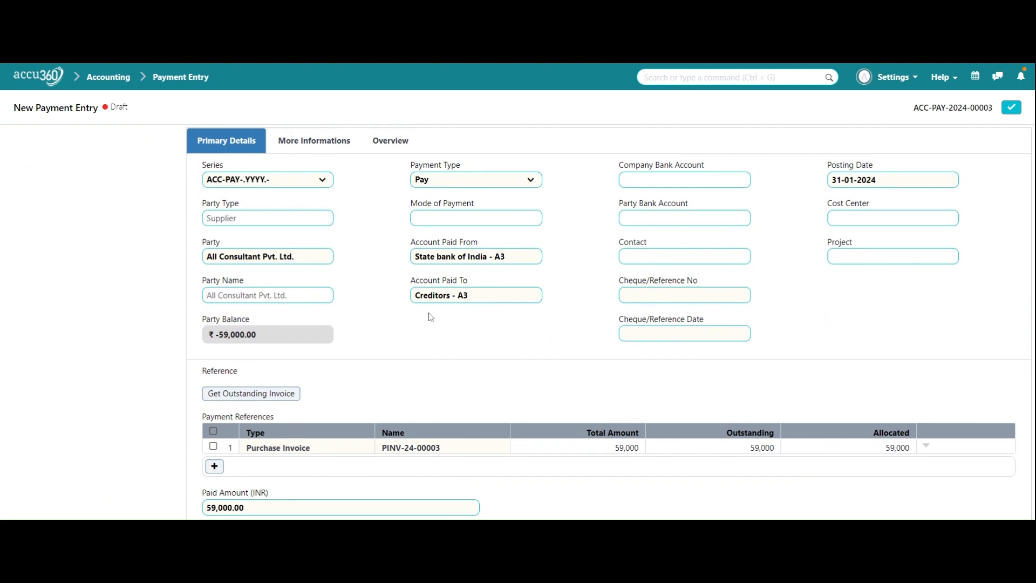
Set the payment entry's paid amount to 25,000 and check the allocation against the purchase invoice
{"action": "scroll", "coordinate": [431, 318], "scroll_direction": "down", "scroll_amount": 4}
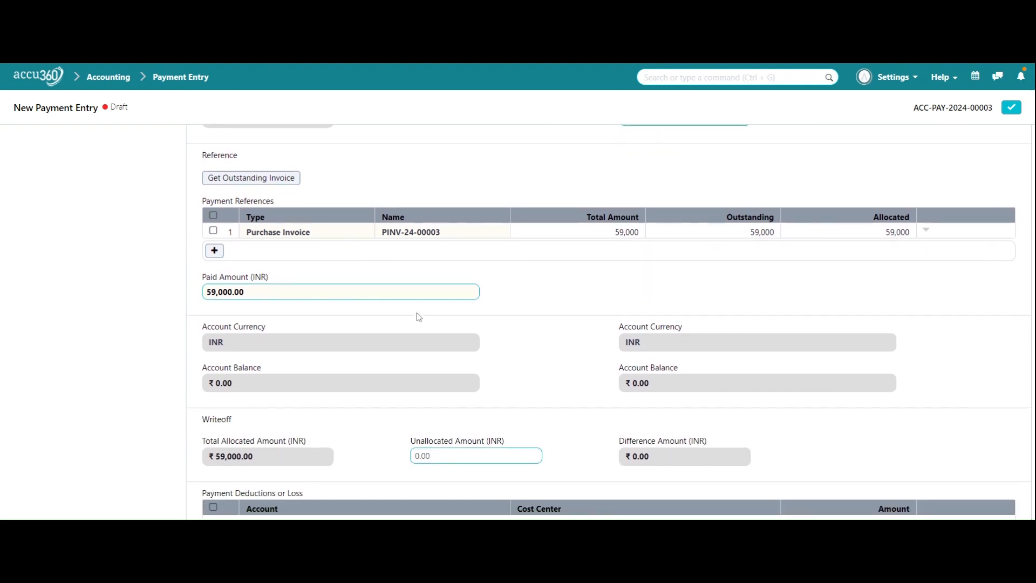
{"action": "left_click", "coordinate": [378, 291]}
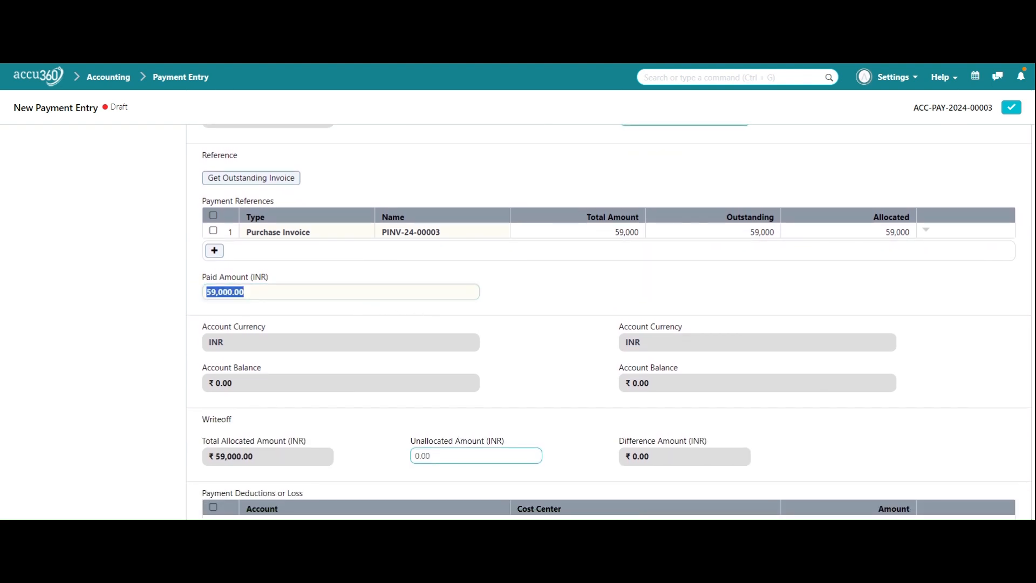
{"action": "type", "text": "25000"}
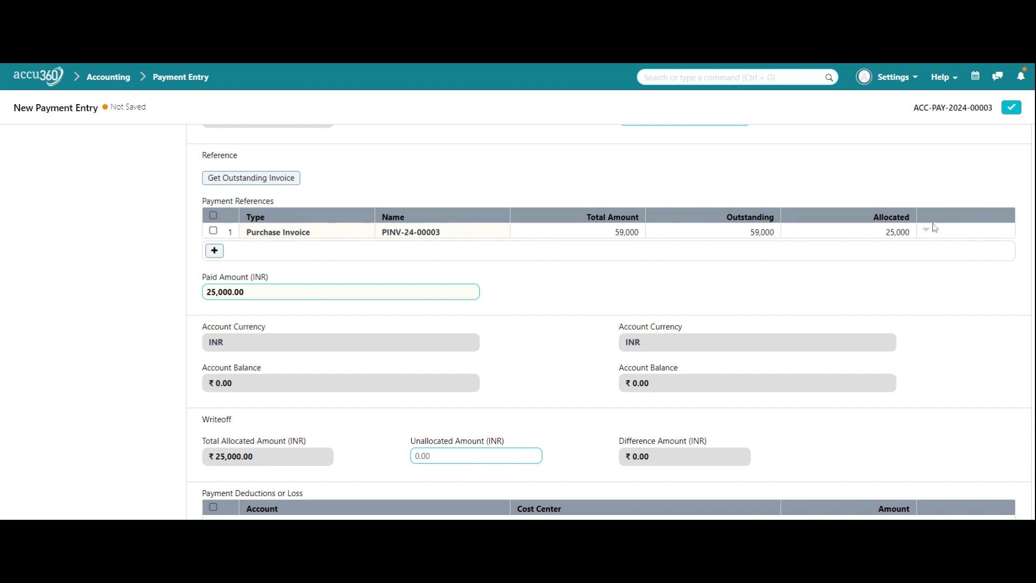
{"action": "scroll", "coordinate": [920, 280], "scroll_direction": "down", "scroll_amount": 3}
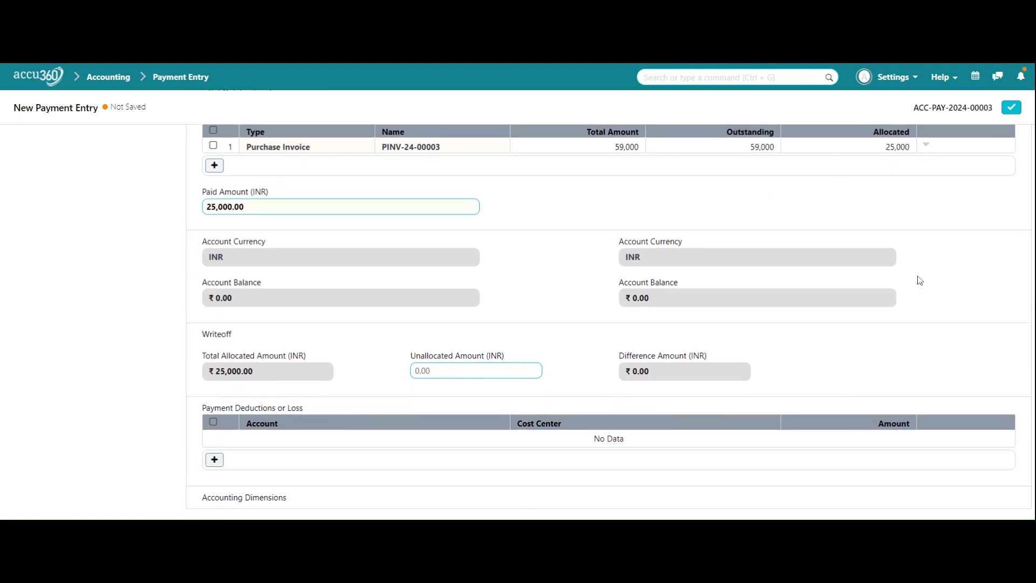
{"action": "scroll", "coordinate": [920, 280], "scroll_direction": "up", "scroll_amount": 6}
{"action": "scroll", "coordinate": [920, 281], "scroll_direction": "down", "scroll_amount": 3}
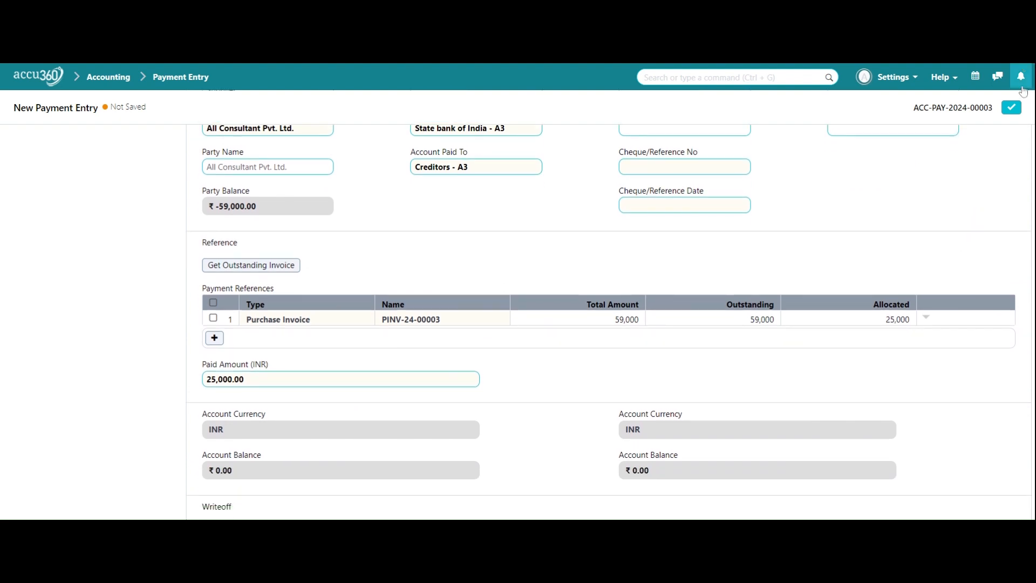
Try to save the All Consultant Pvt. Ltd. payment entry without a reference number and reference date
{"action": "left_click", "coordinate": [1013, 107]}
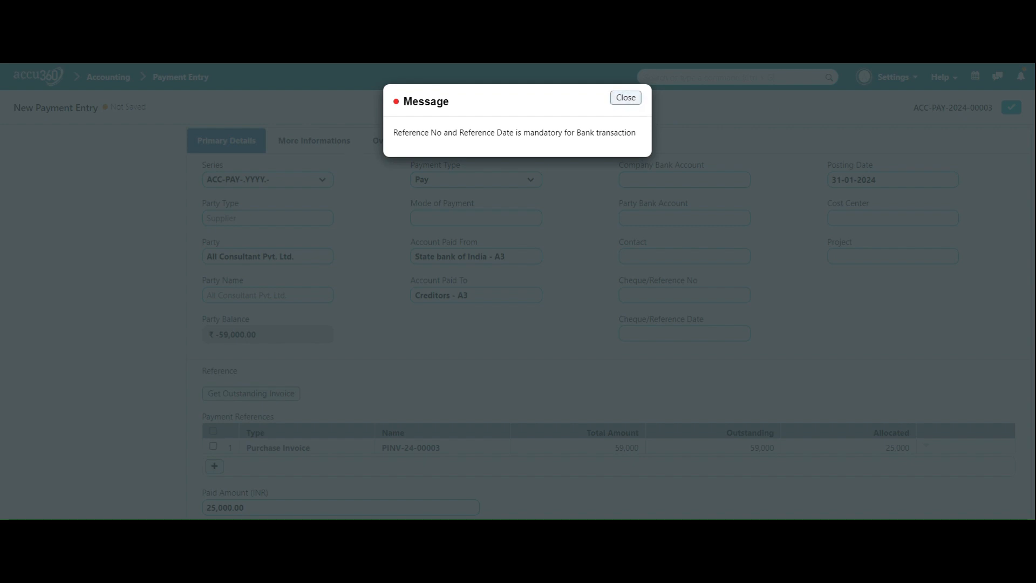
{"action": "left_click_drag", "start_coordinate": [402, 132], "coordinate": [539, 132]}
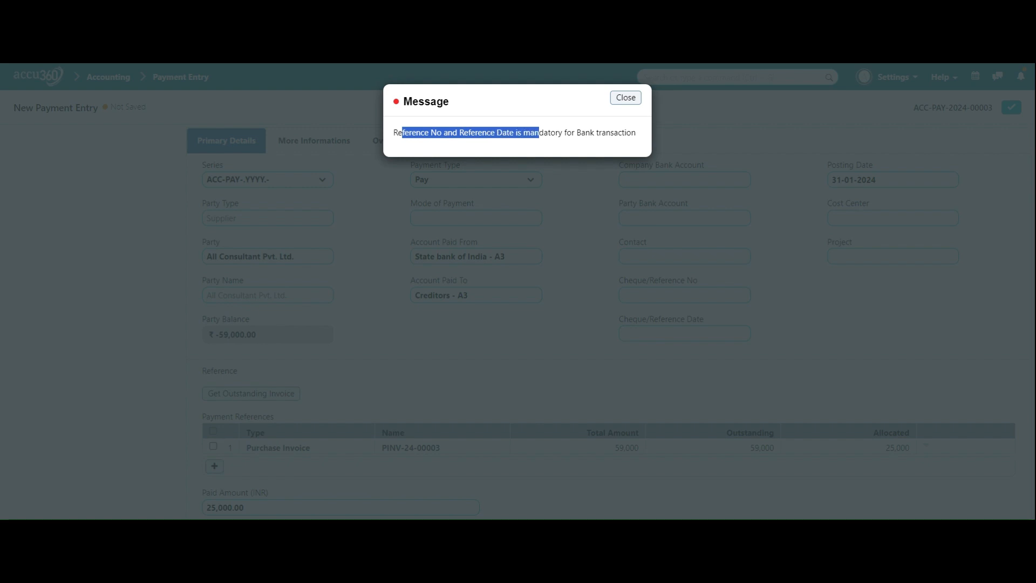
{"action": "left_click", "coordinate": [635, 100]}
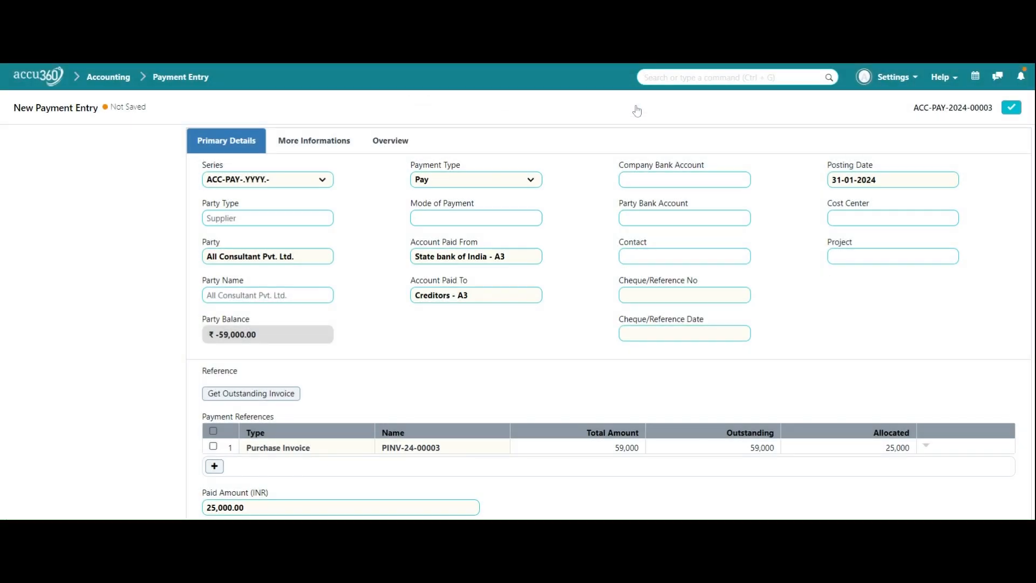
Set the mode of payment to Cheque, the cheque/reference number to rtgs and the reference date to 31-01-2024
{"action": "left_click", "coordinate": [684, 295]}
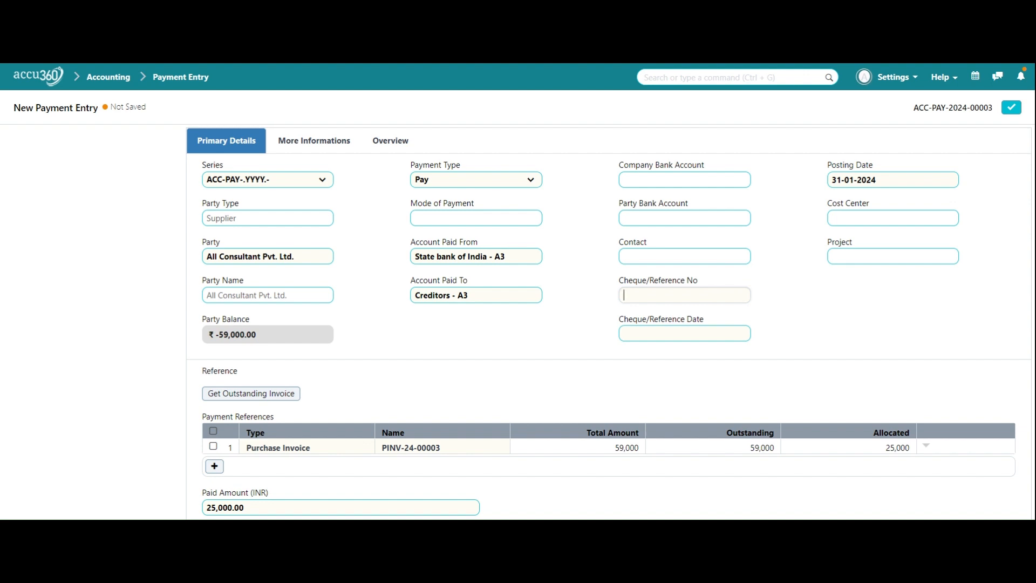
{"action": "left_click", "coordinate": [484, 218]}
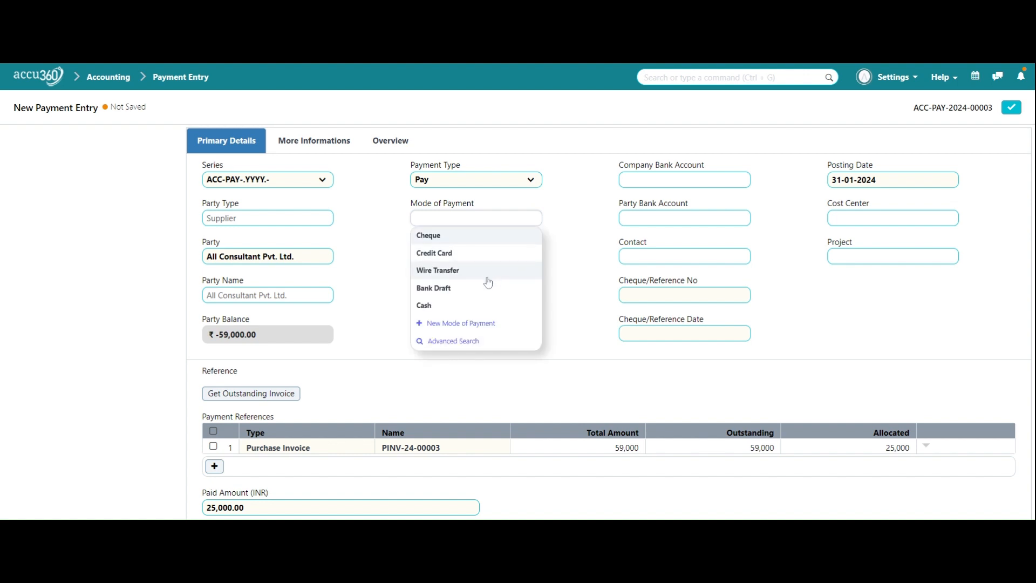
{"action": "left_click", "coordinate": [479, 242]}
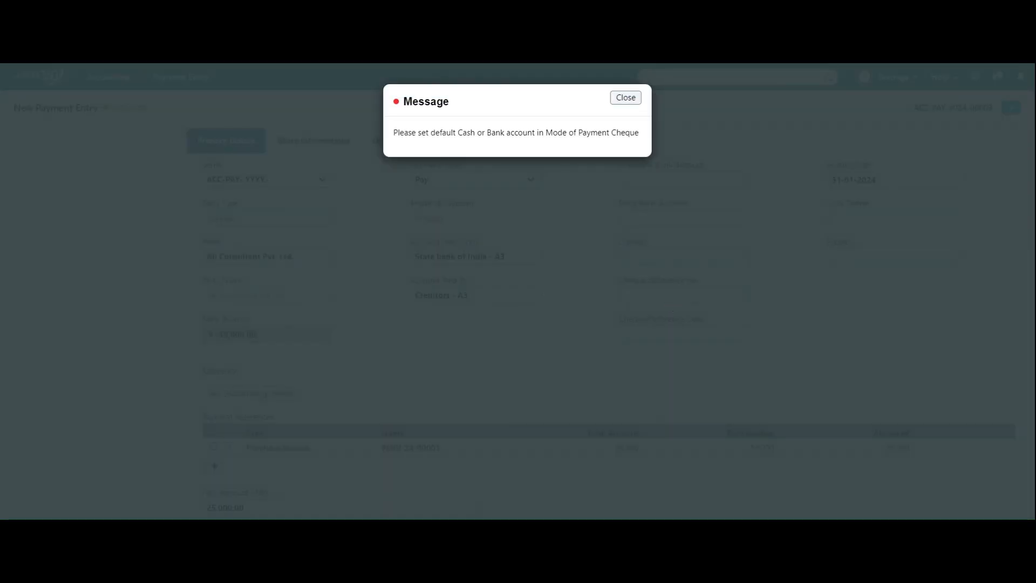
{"action": "left_click", "coordinate": [624, 102]}
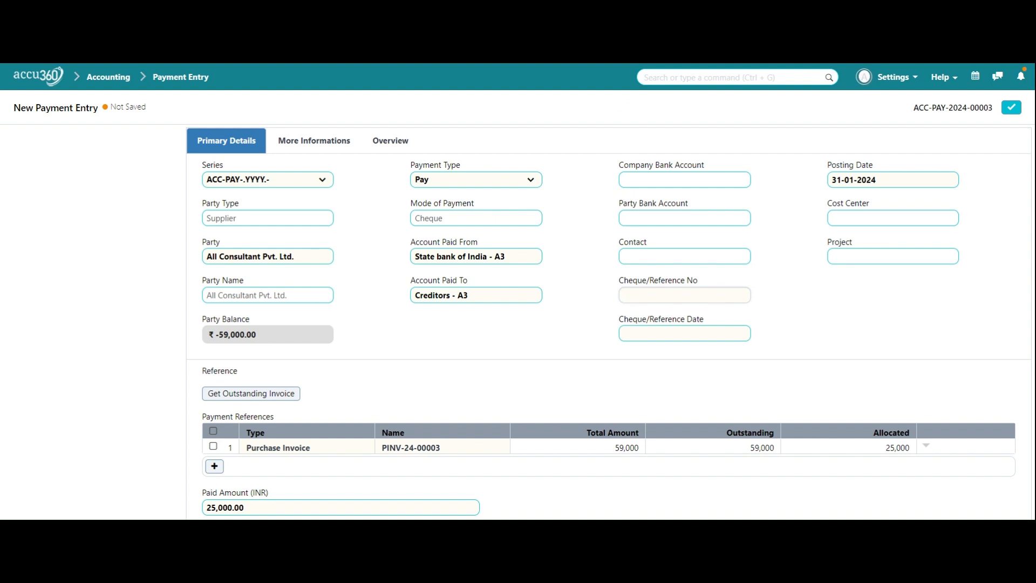
{"action": "type", "text": "rtgs"}
{"action": "key", "text": "Tab"}
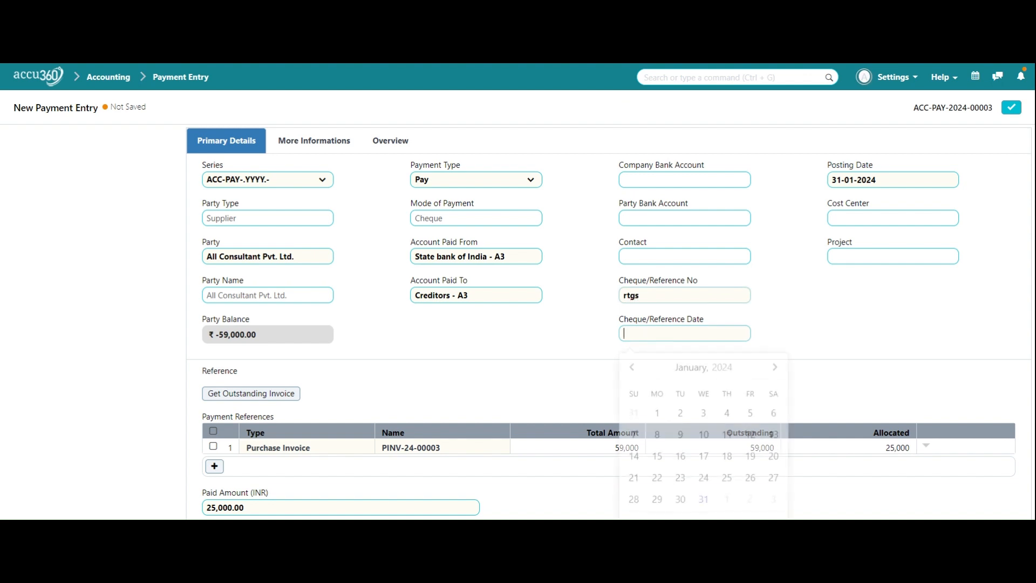
{"action": "scroll", "coordinate": [657, 351], "scroll_direction": "down", "scroll_amount": 1}
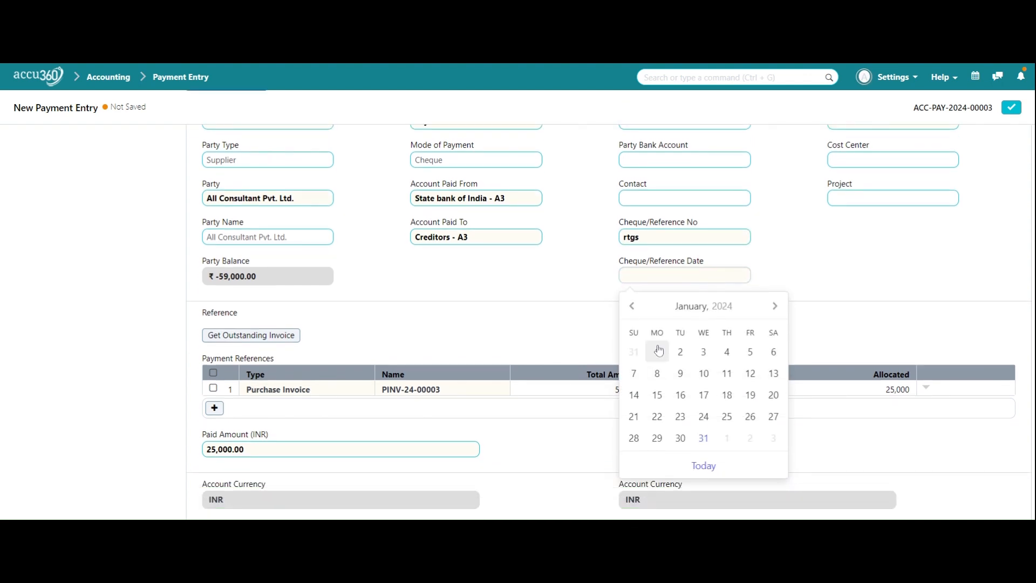
{"action": "left_click", "coordinate": [701, 436]}
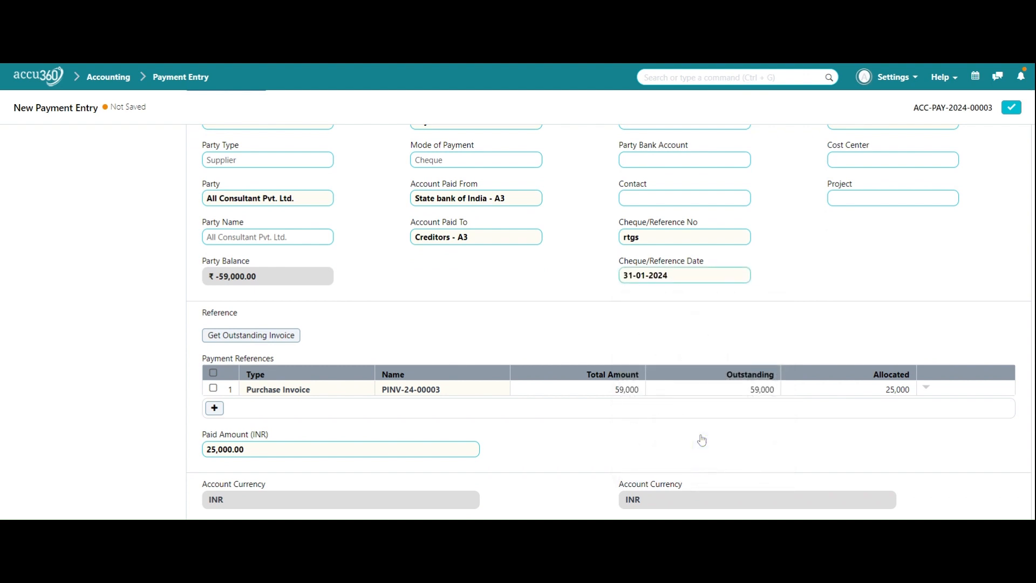
Review, save and permanently submit the All Consultant Pvt. Ltd. payment entry, and return to the Purchase Invoice list
{"action": "scroll", "coordinate": [840, 281], "scroll_direction": "down", "scroll_amount": 1}
{"action": "scroll", "coordinate": [840, 280], "scroll_direction": "down", "scroll_amount": 3}
{"action": "scroll", "coordinate": [840, 280], "scroll_direction": "up", "scroll_amount": 5}
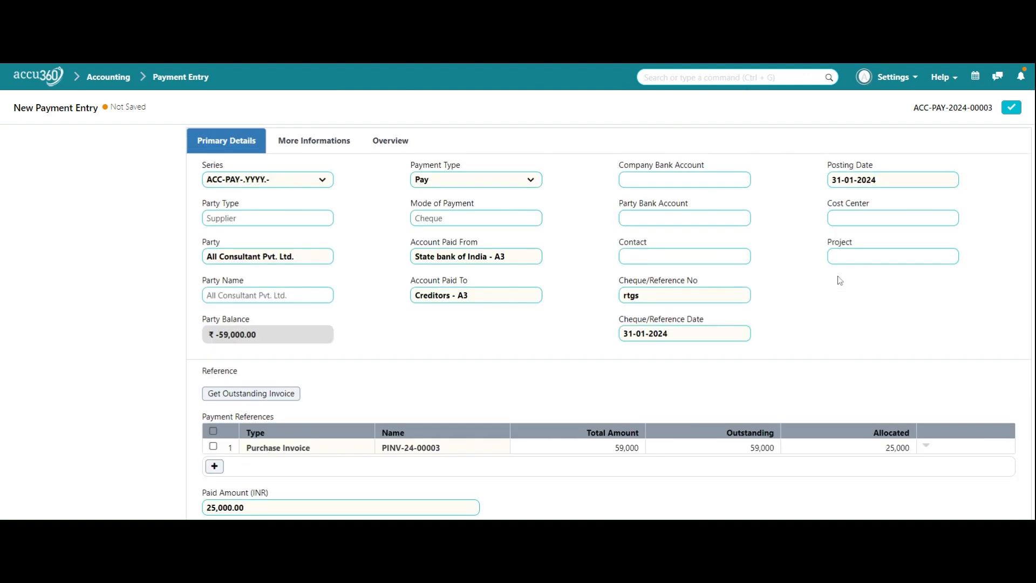
{"action": "left_click", "coordinate": [1011, 108]}
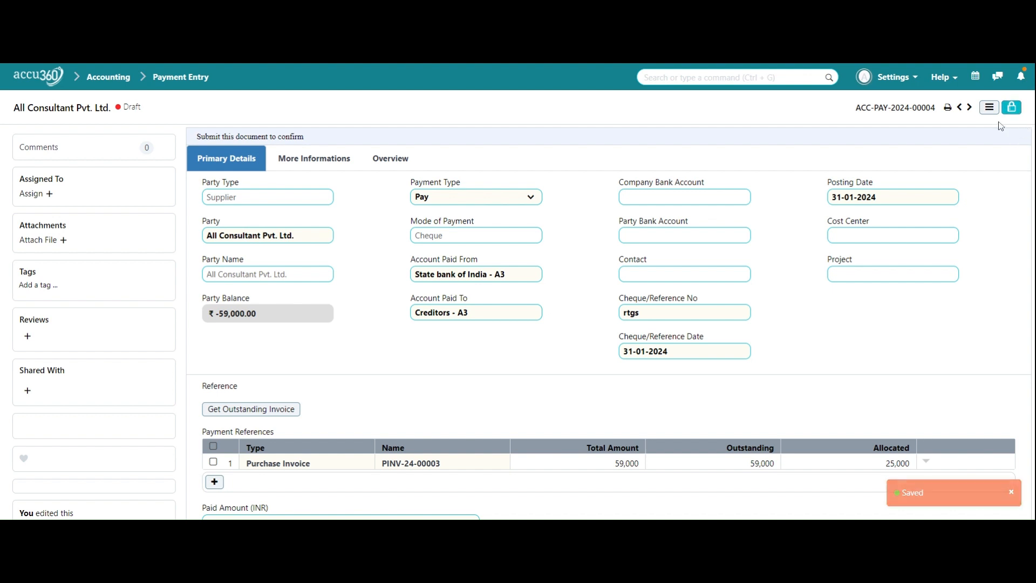
{"action": "left_click", "coordinate": [1018, 109]}
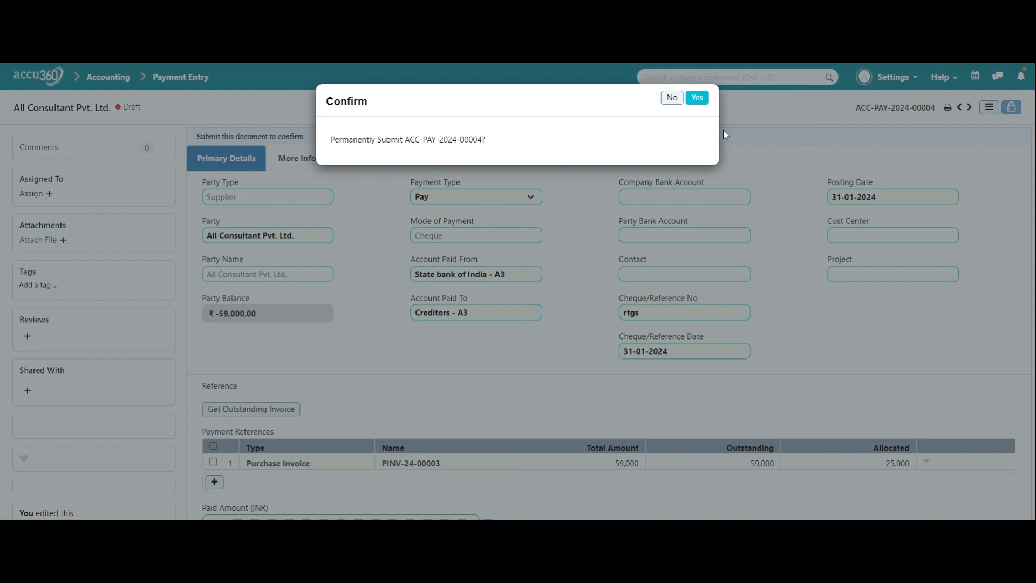
{"action": "left_click", "coordinate": [697, 98]}
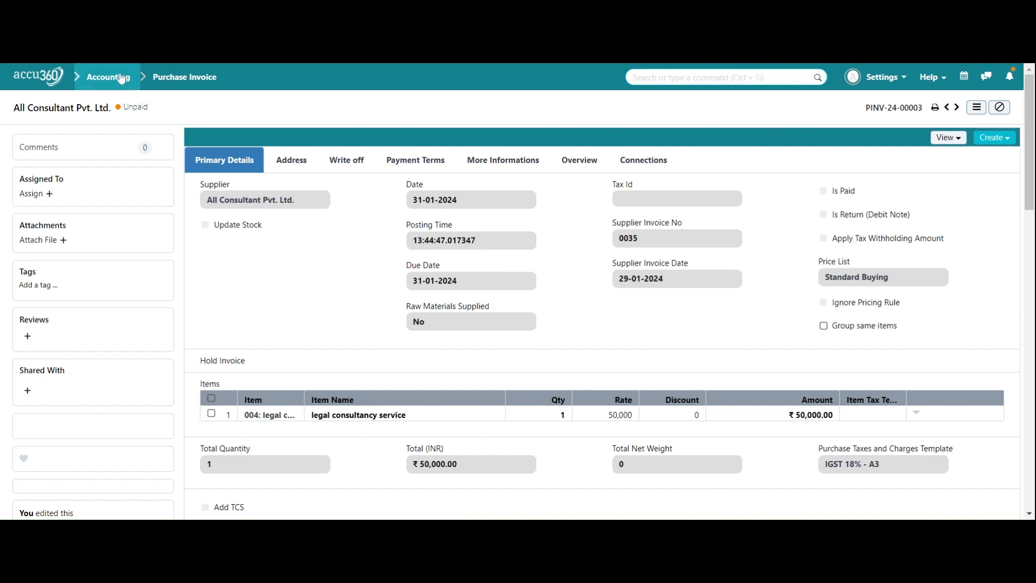
{"action": "left_click", "coordinate": [157, 77]}
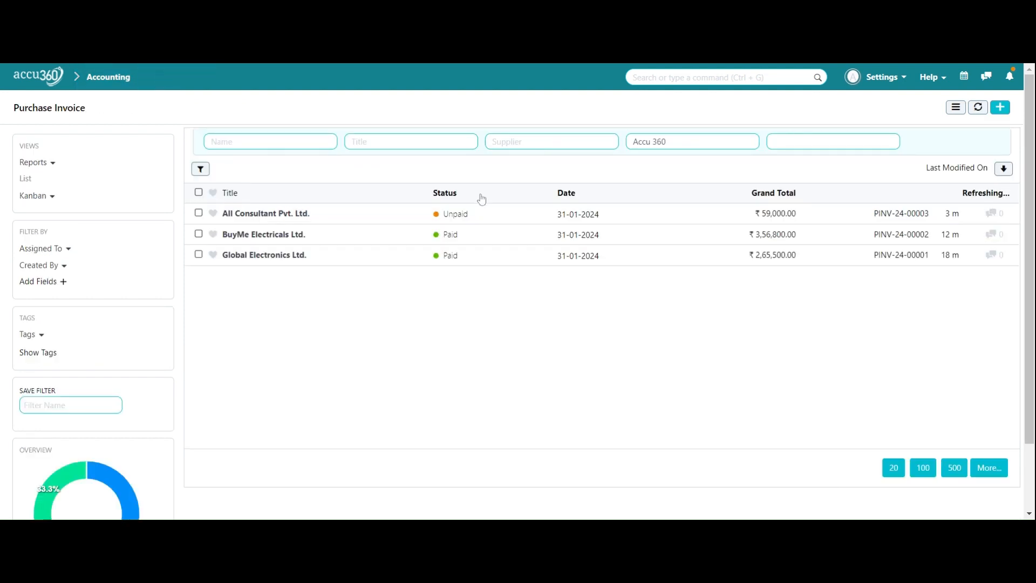